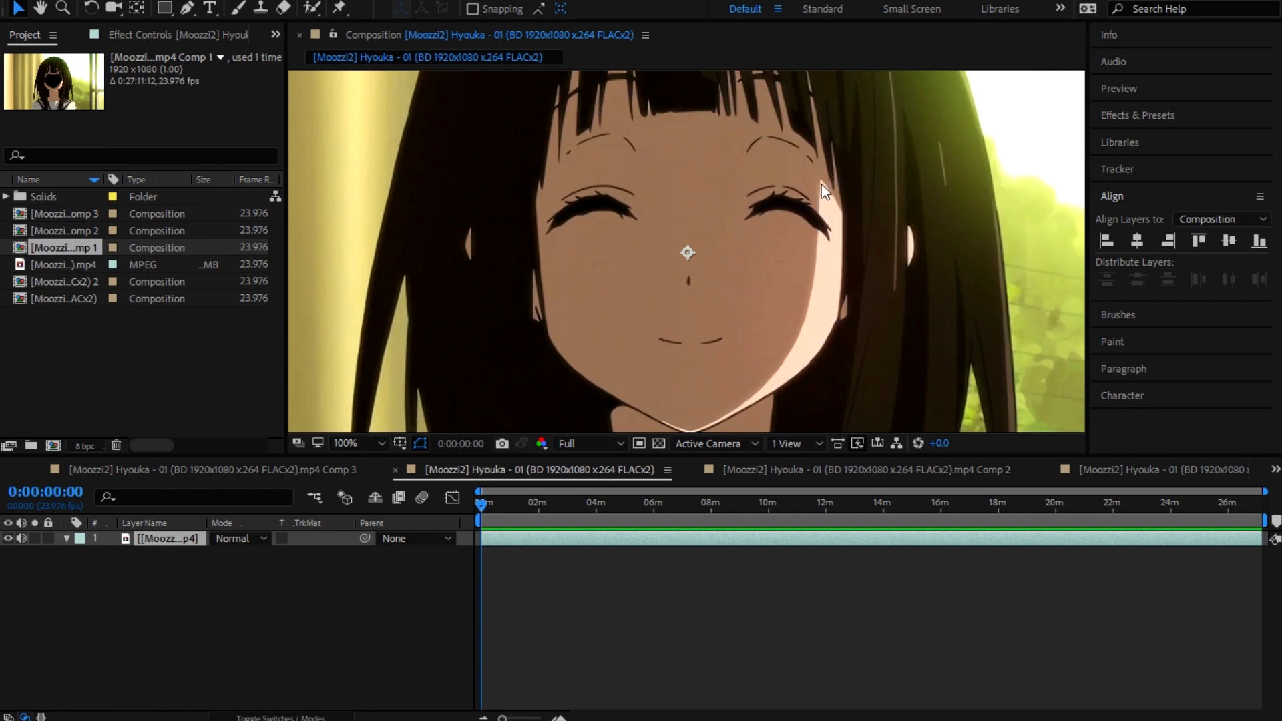
# Step: Add a brown solid eyedropped from the girl's skin tone above the footage and hide it
pyautogui.moveTo(818, 319); pyautogui.dragTo(732, 394)
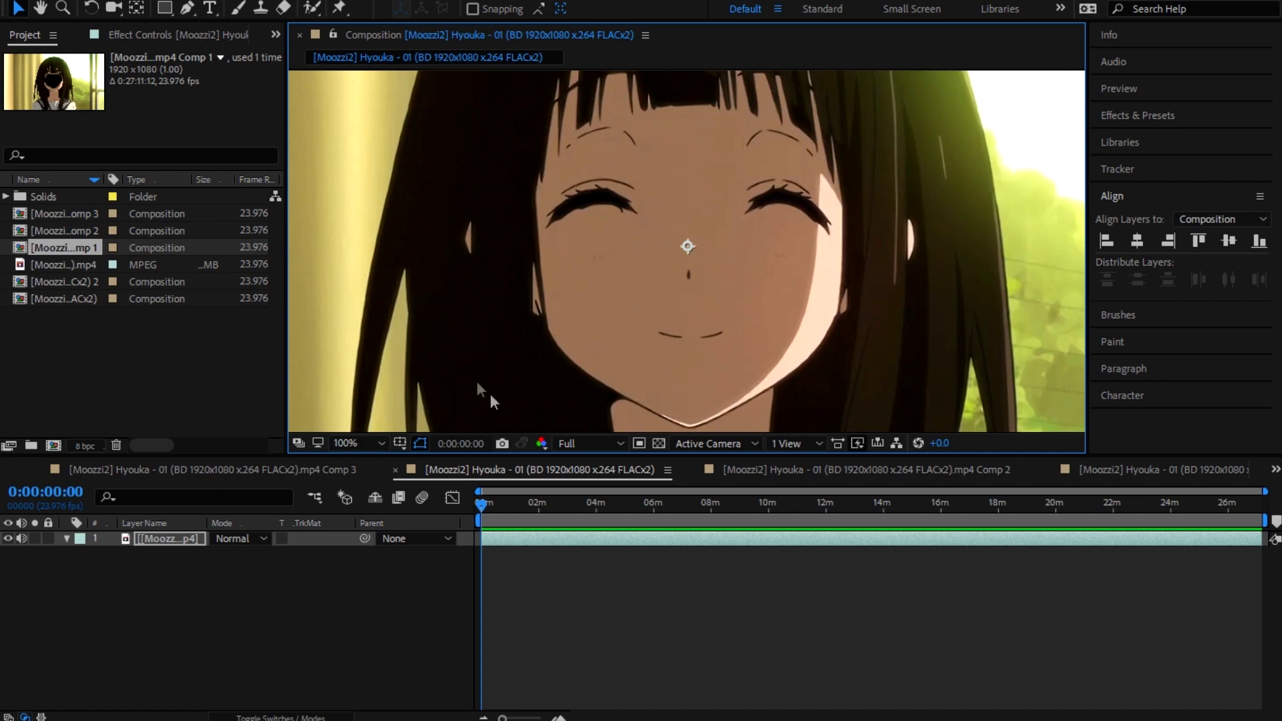
pyautogui.click(87, 264)
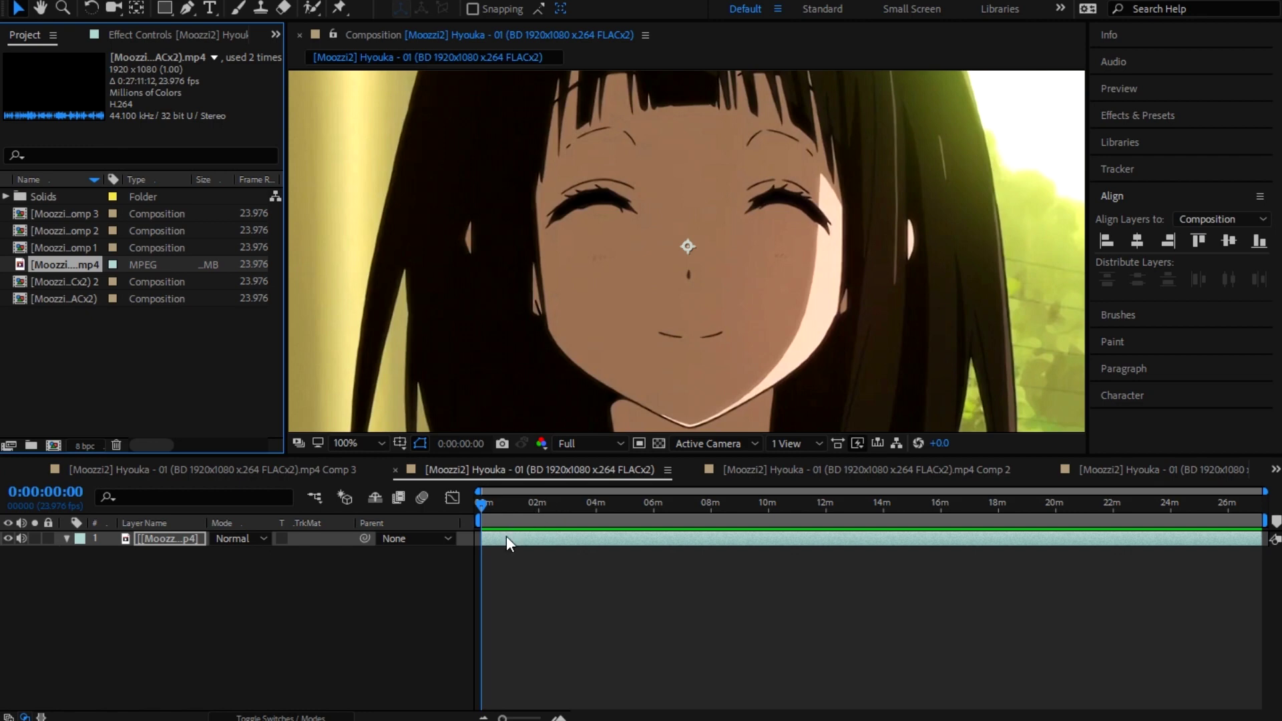
pyautogui.rightClick(363, 573)
pyautogui.moveTo(414, 382)
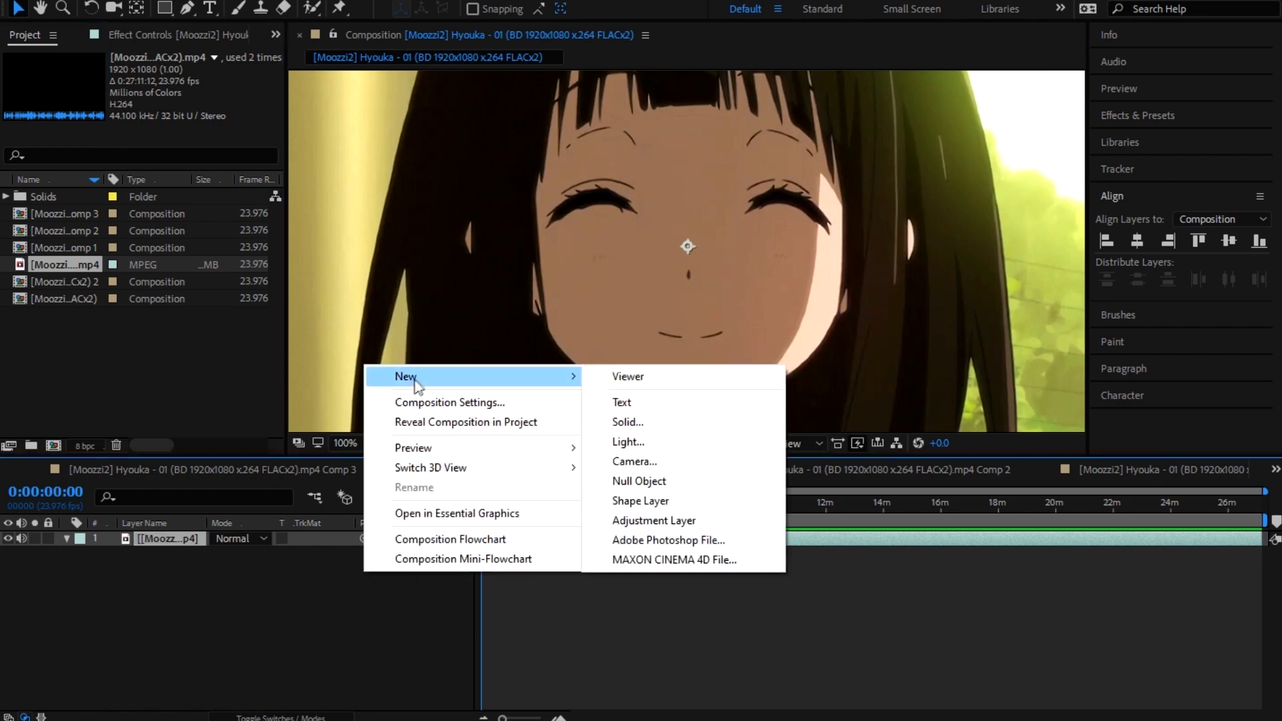
pyautogui.click(638, 422)
pyautogui.click(372, 472)
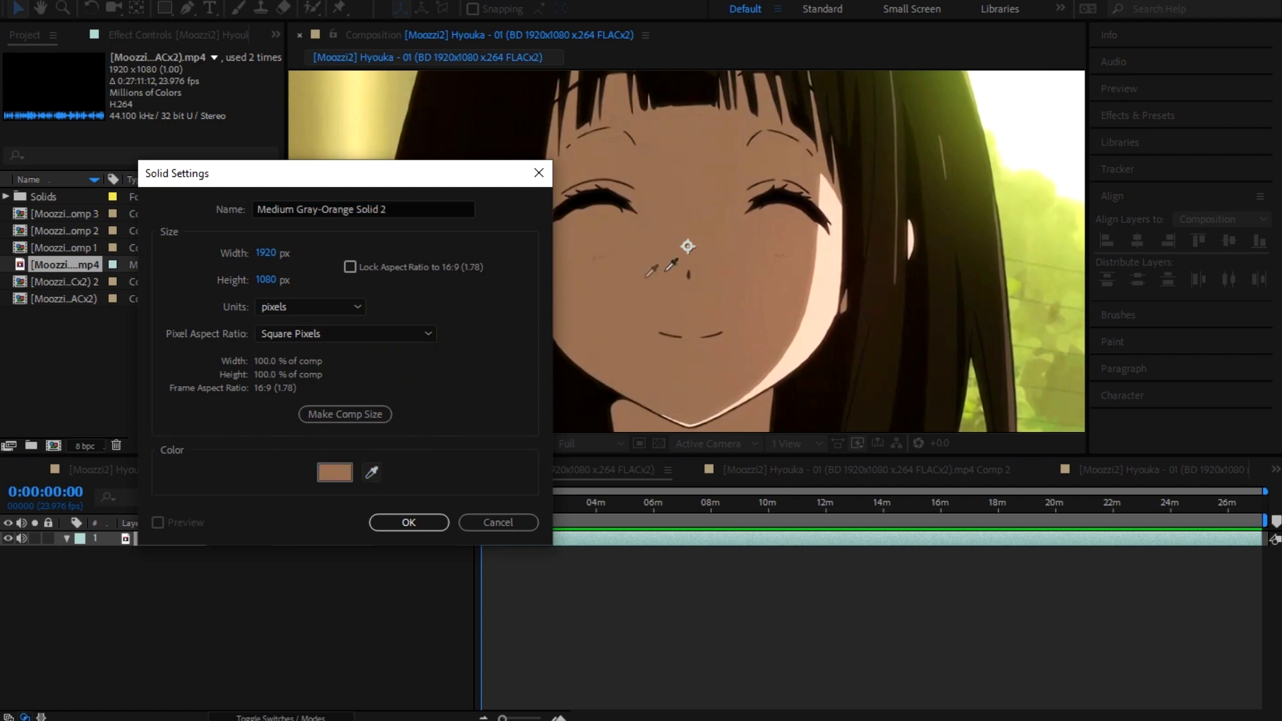
pyautogui.click(595, 267)
pyautogui.click(434, 523)
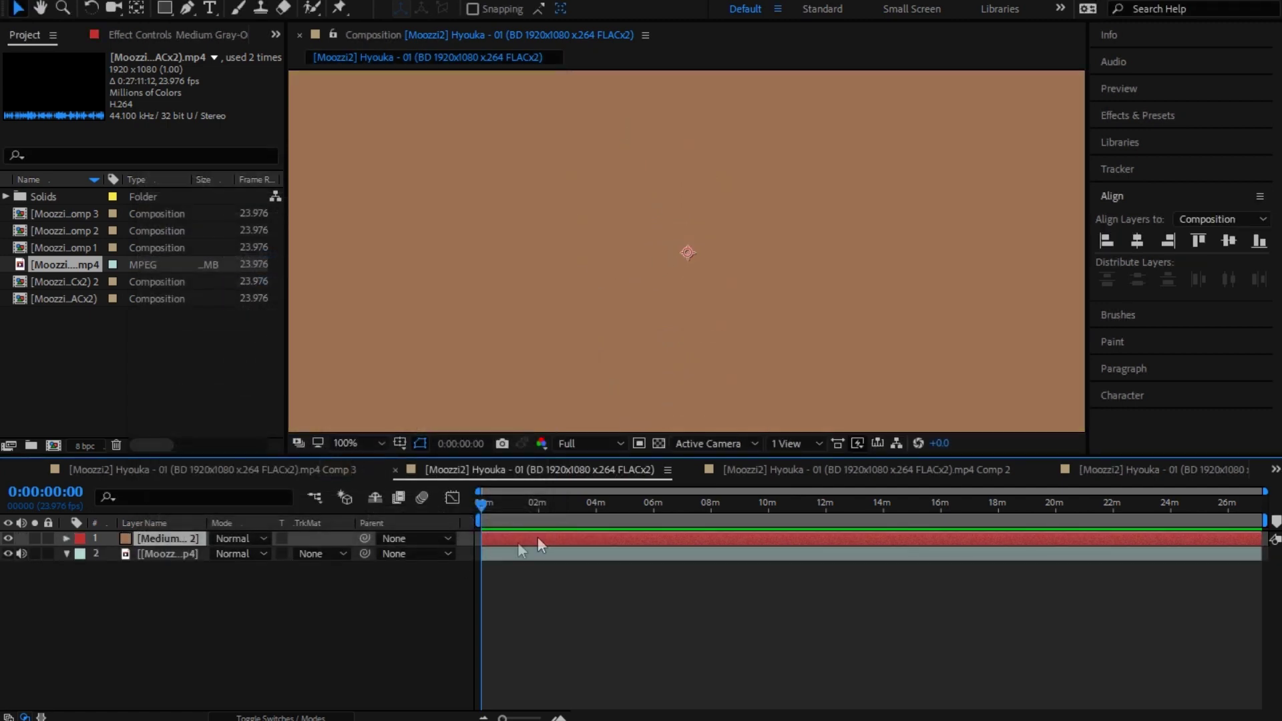
pyautogui.click(8, 538)
# Step: Add a second solid sampled from the lighter peach skin tone and hide it too
pyautogui.rightClick(245, 594)
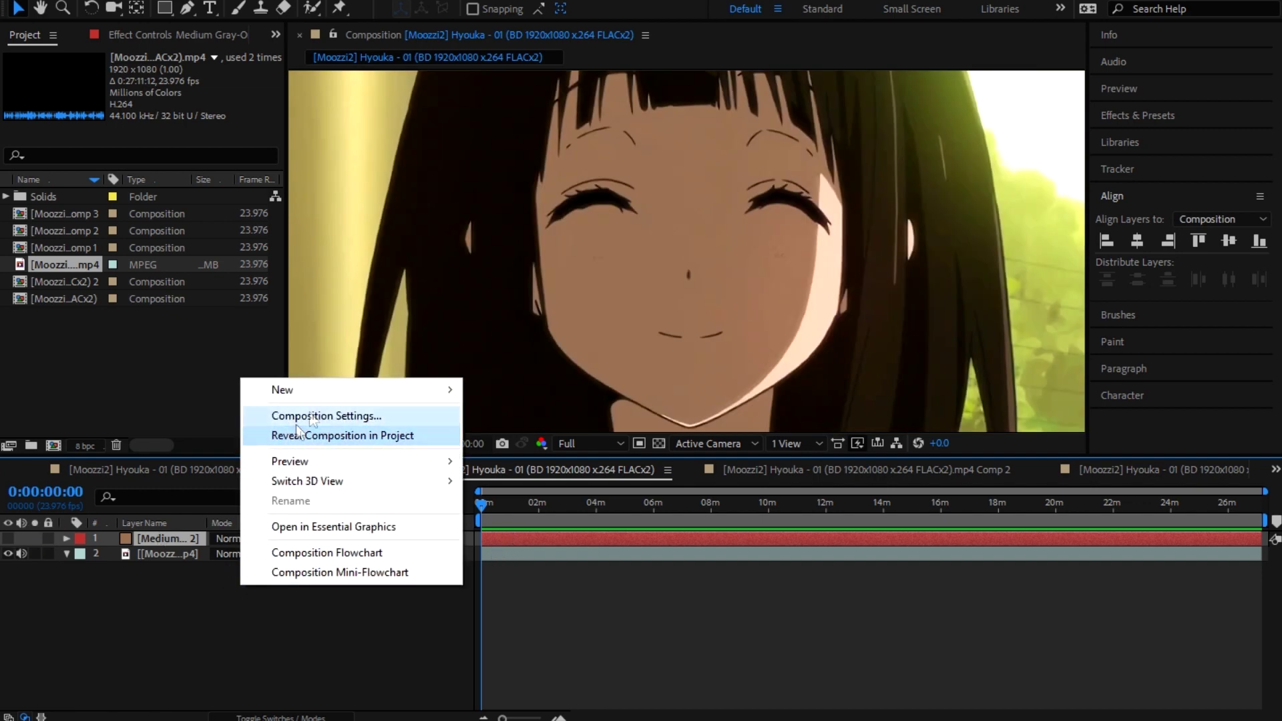
pyautogui.moveTo(400, 391)
pyautogui.click(531, 437)
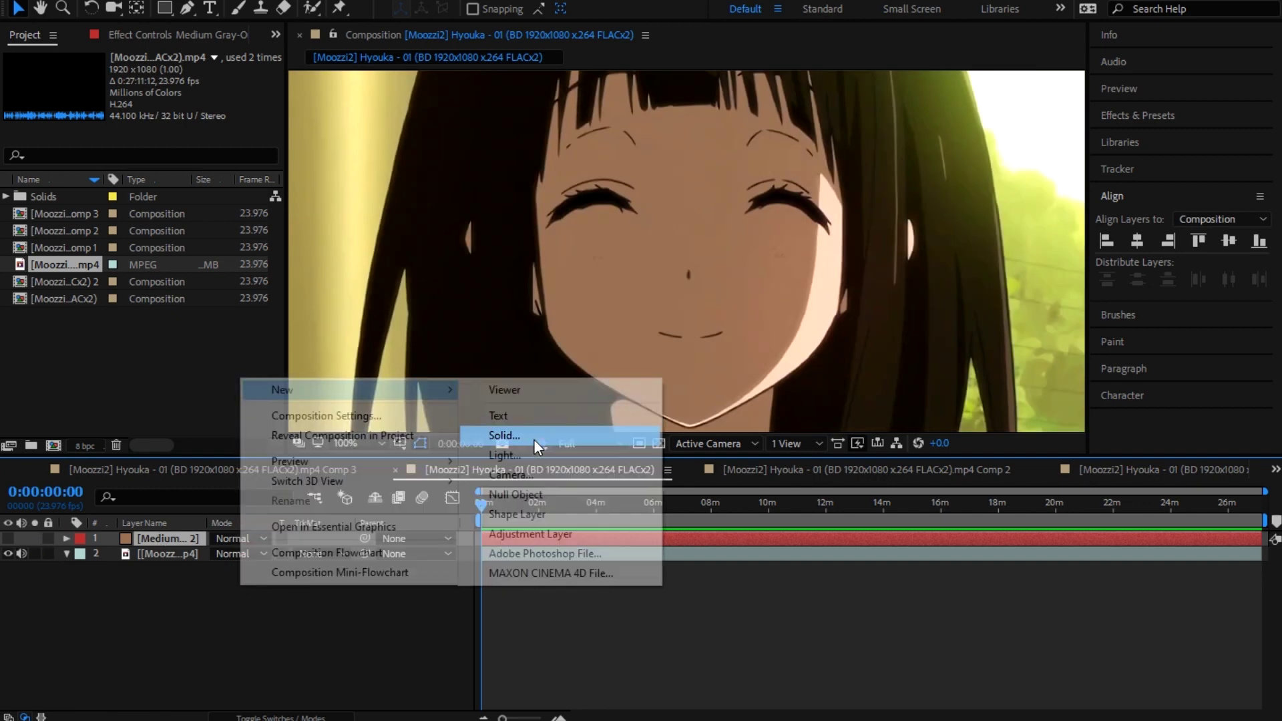
pyautogui.click(372, 472)
pyautogui.click(836, 314)
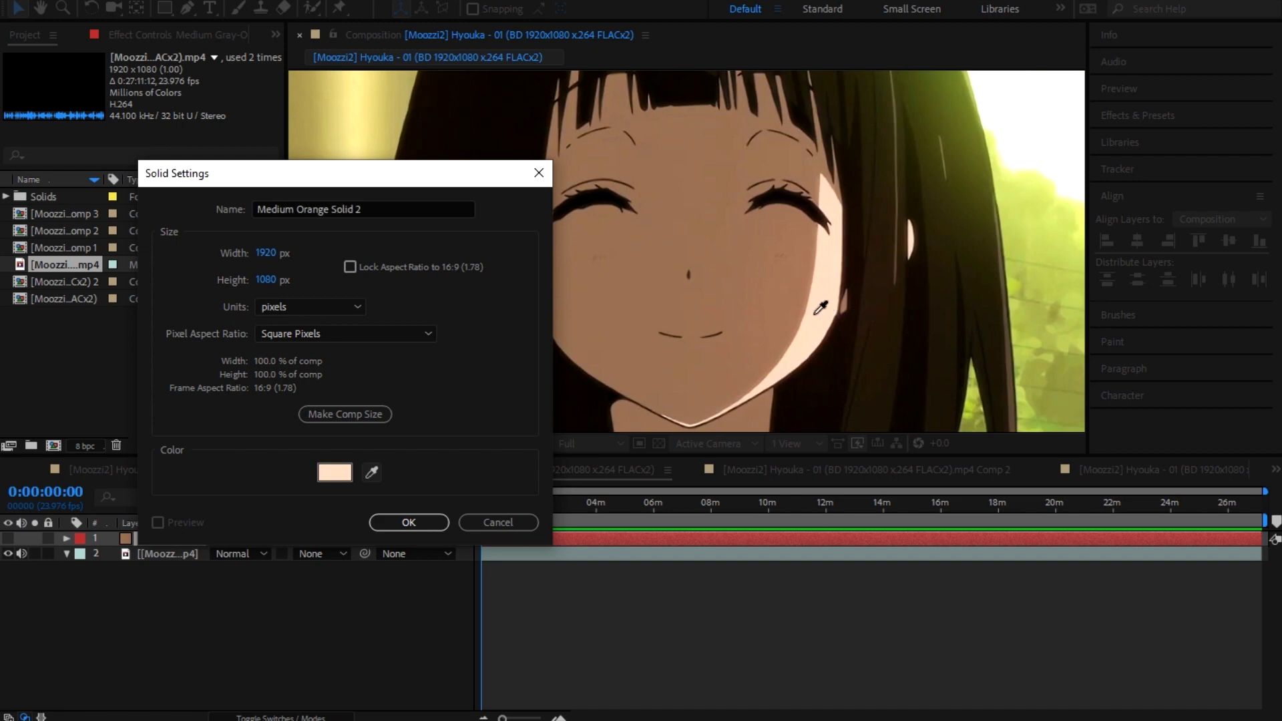
pyautogui.click(408, 522)
pyautogui.click(8, 538)
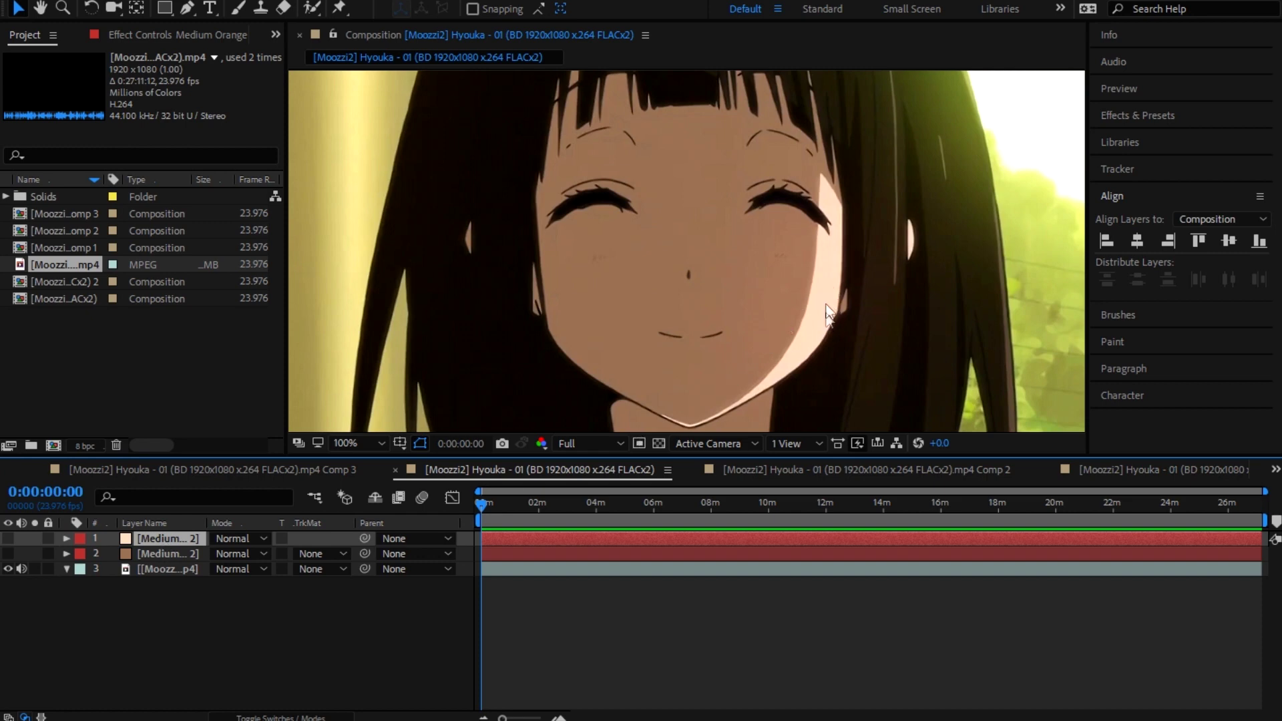
pyautogui.click(187, 8)
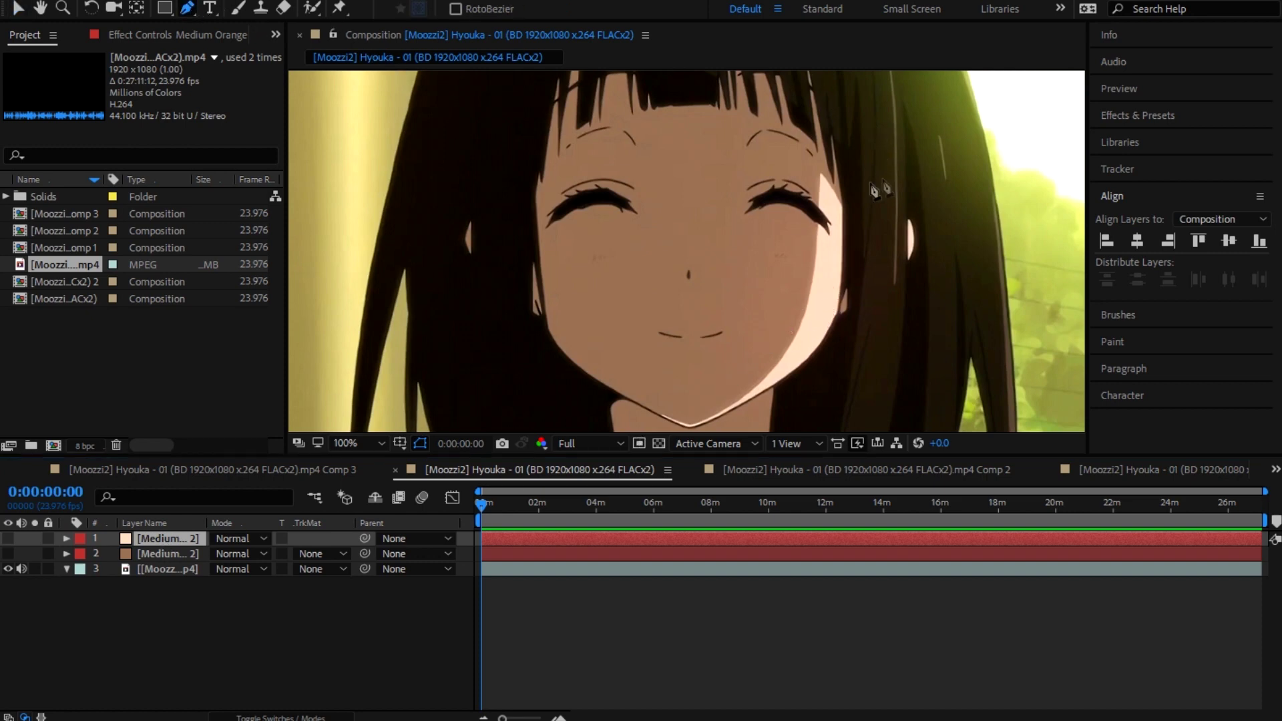
# Step: Zoom to 200% and trace a mask path from the right temple down the cheek to the jawline
pyautogui.press('.')
pyautogui.click(954, 96)
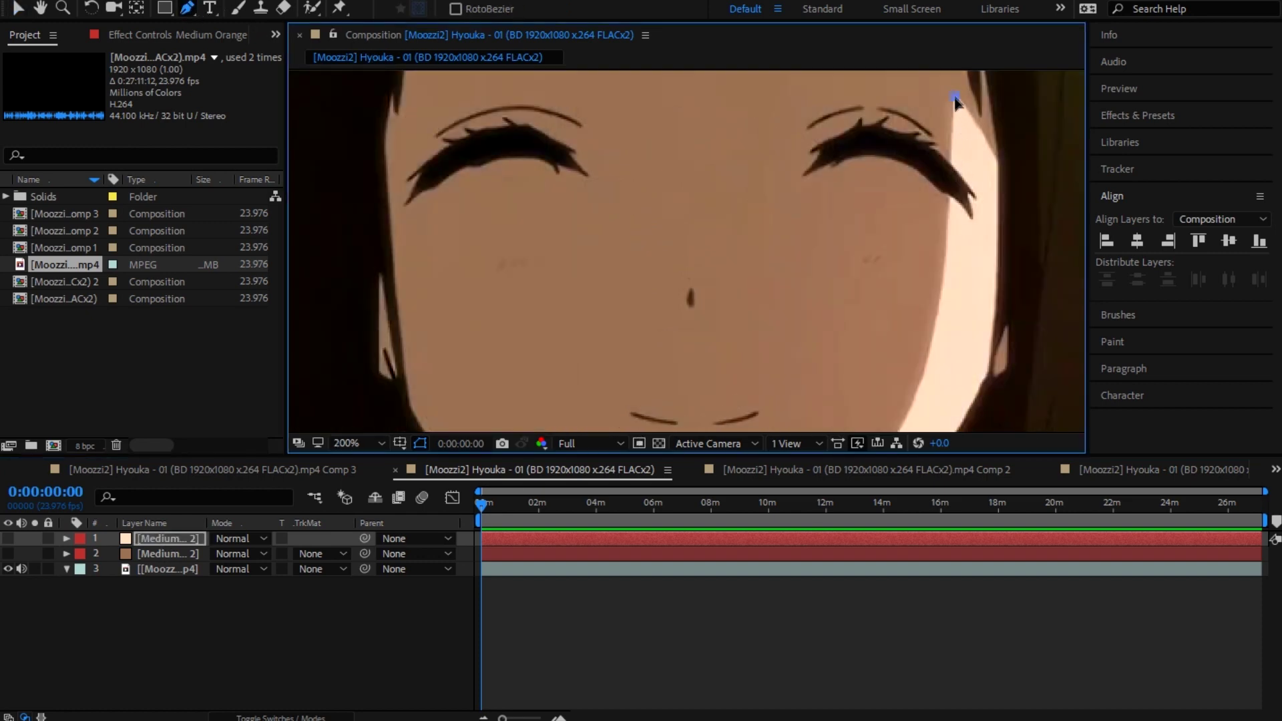
pyautogui.click(952, 126)
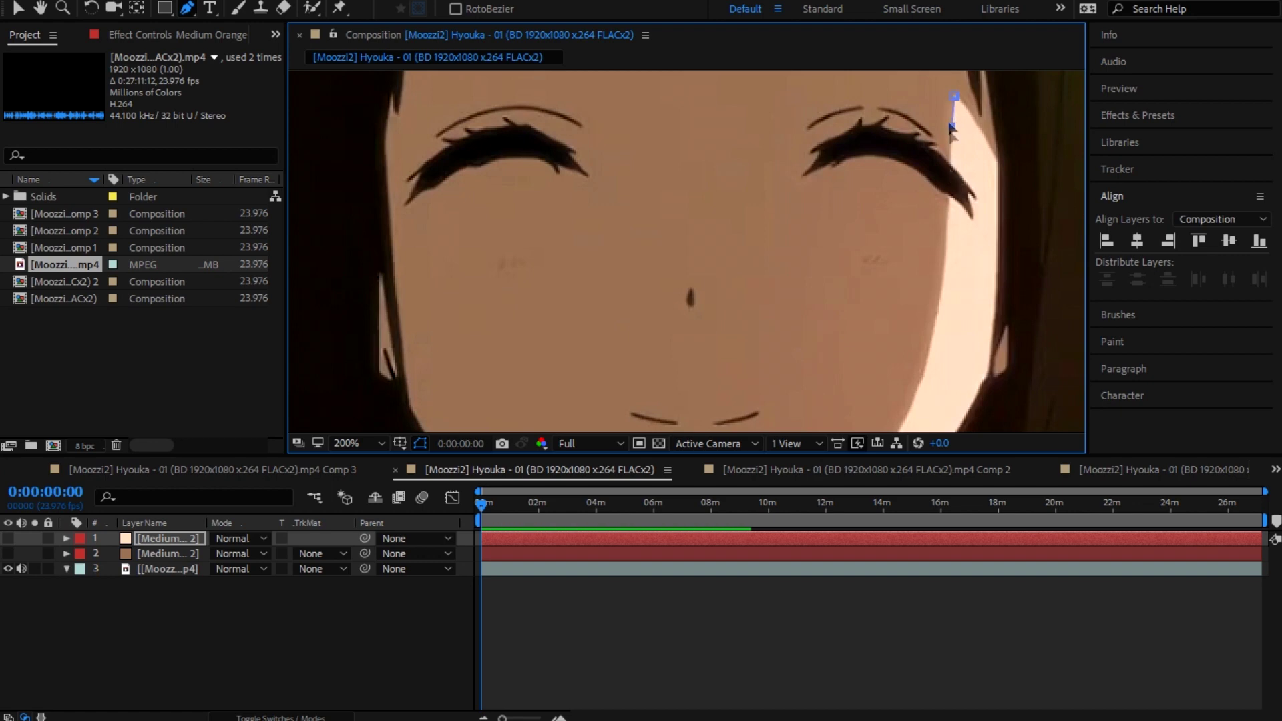
pyautogui.click(951, 148)
pyautogui.click(951, 164)
pyautogui.click(946, 221)
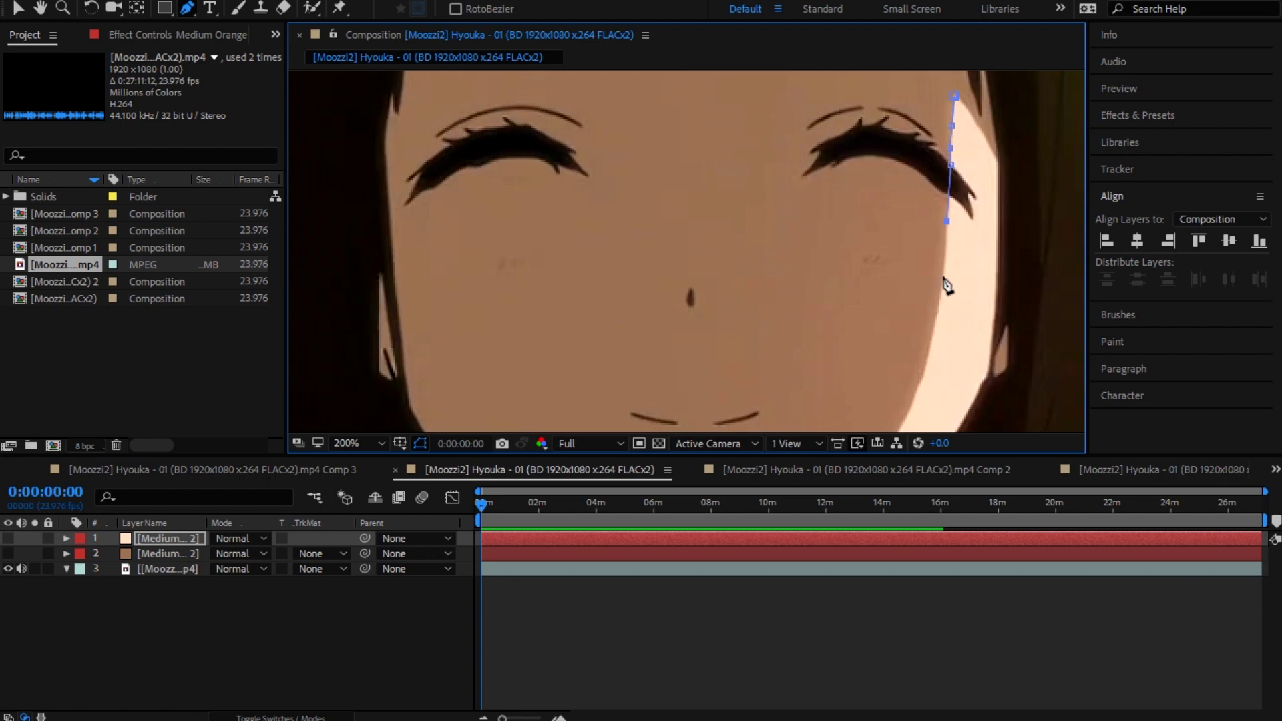
pyautogui.click(934, 321)
pyautogui.click(924, 368)
pyautogui.click(911, 406)
# Step: Continue the mask path along the jaw to the chin, then fit the whole frame in view
pyautogui.moveTo(910, 407); pyautogui.dragTo(745, 187)
pyautogui.click(718, 234)
pyautogui.click(627, 325)
pyautogui.click(578, 356)
pyautogui.click(530, 376)
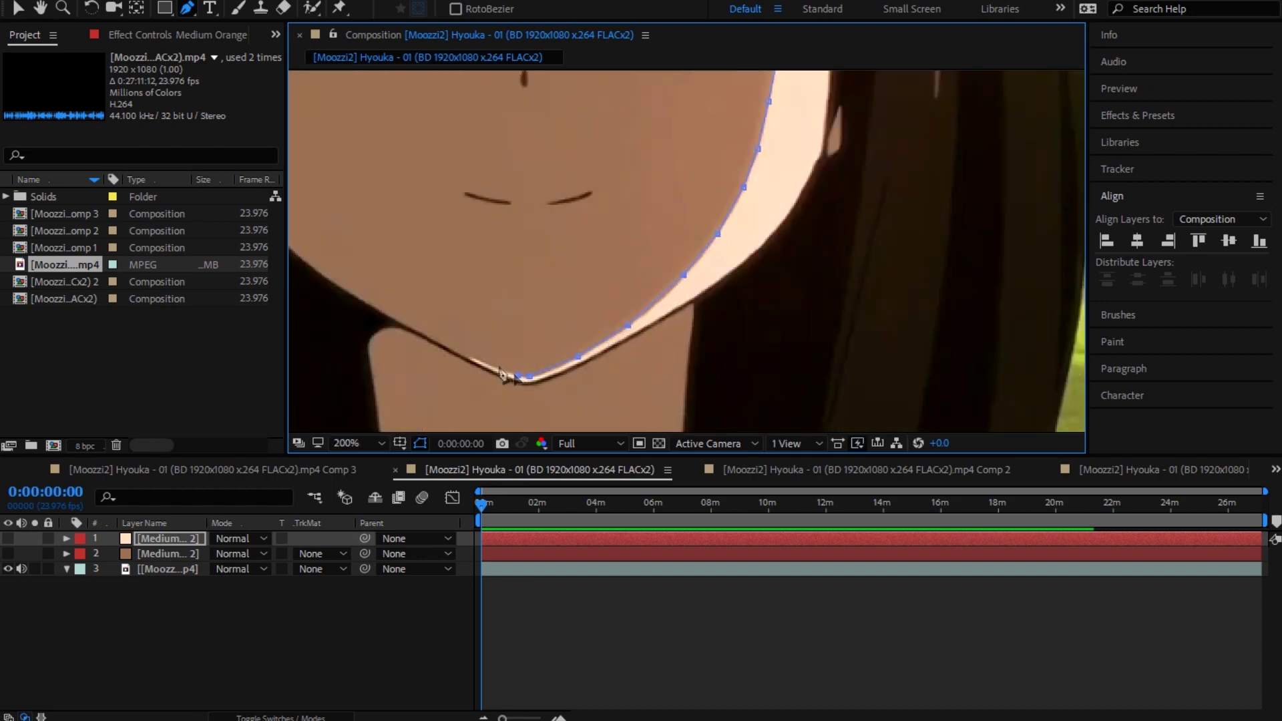
pyautogui.click(502, 372)
pyautogui.scroll(1, 502, 373)
pyautogui.moveTo(502, 373); pyautogui.dragTo(952, 154)
pyautogui.click(885, 117)
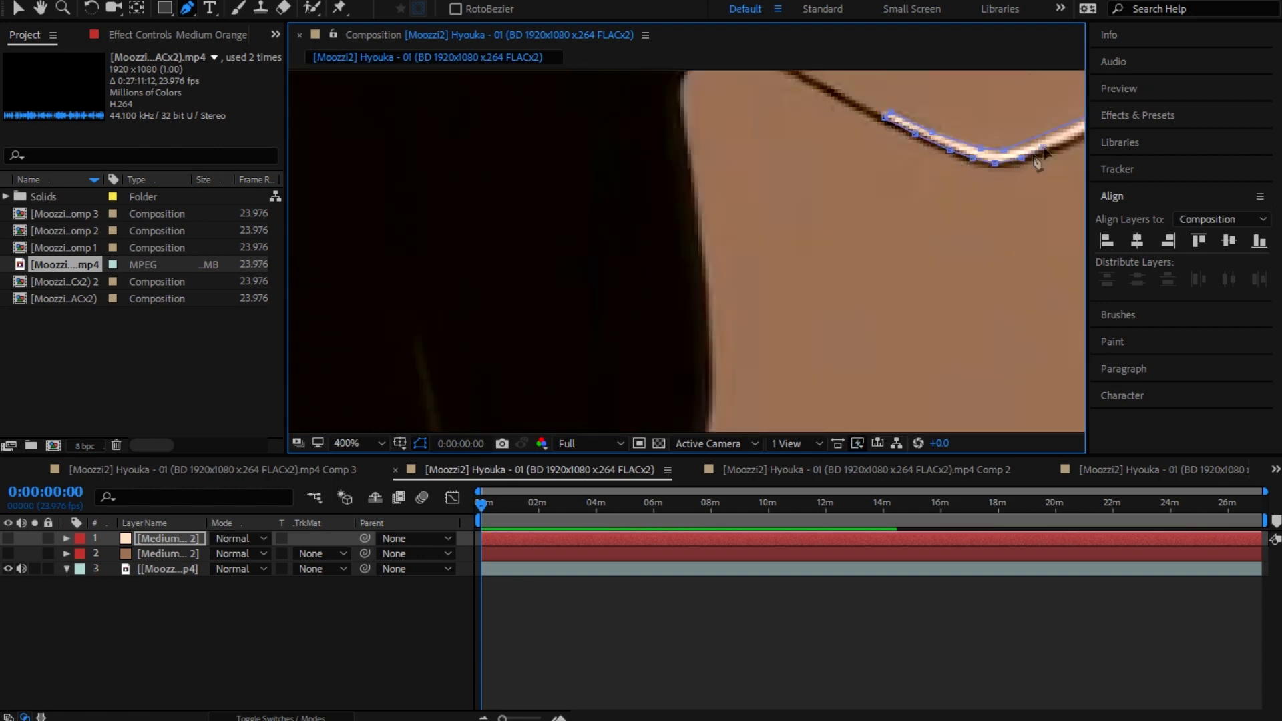
pyautogui.scroll(-1, 1037, 162)
pyautogui.moveTo(902, 163); pyautogui.dragTo(724, 132)
pyautogui.scroll(-1, 718, 141)
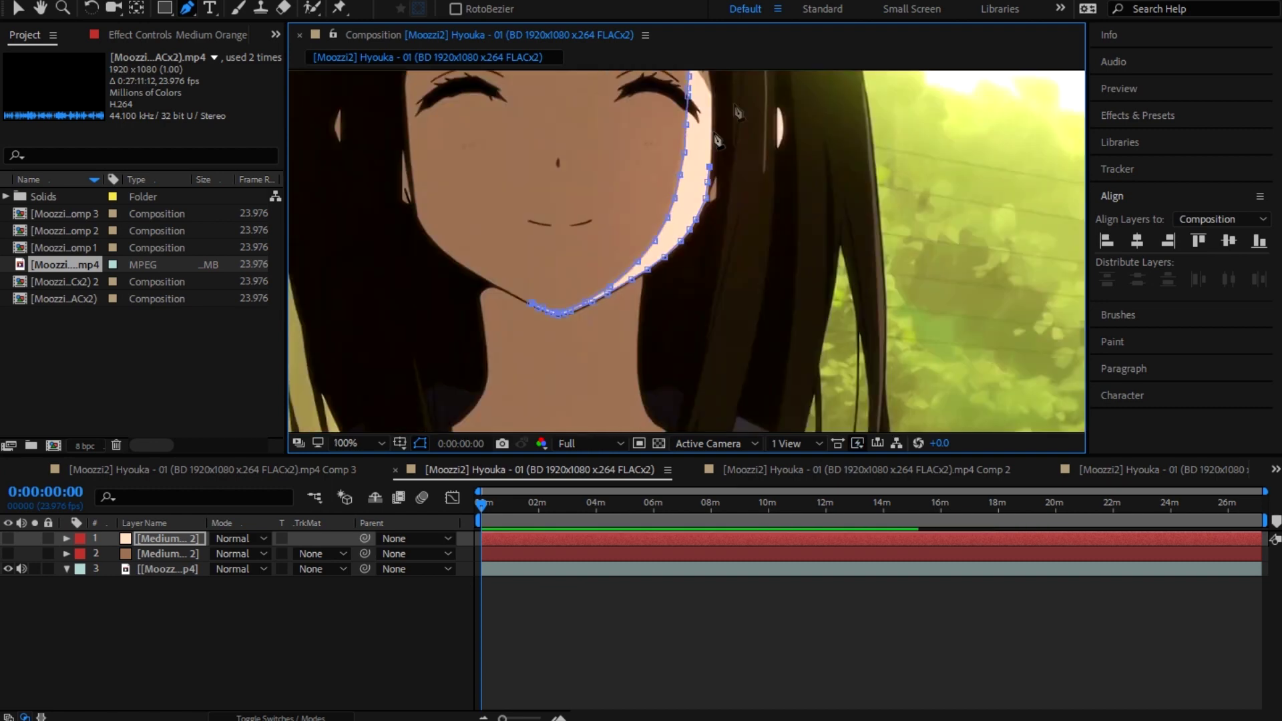
pyautogui.scroll(1, 718, 140)
pyautogui.scroll(-2, 717, 141)
pyautogui.hotkey('shift', '/')
# Step: Move the anime footage layer to the top of the layer stack
pyautogui.click(684, 617)
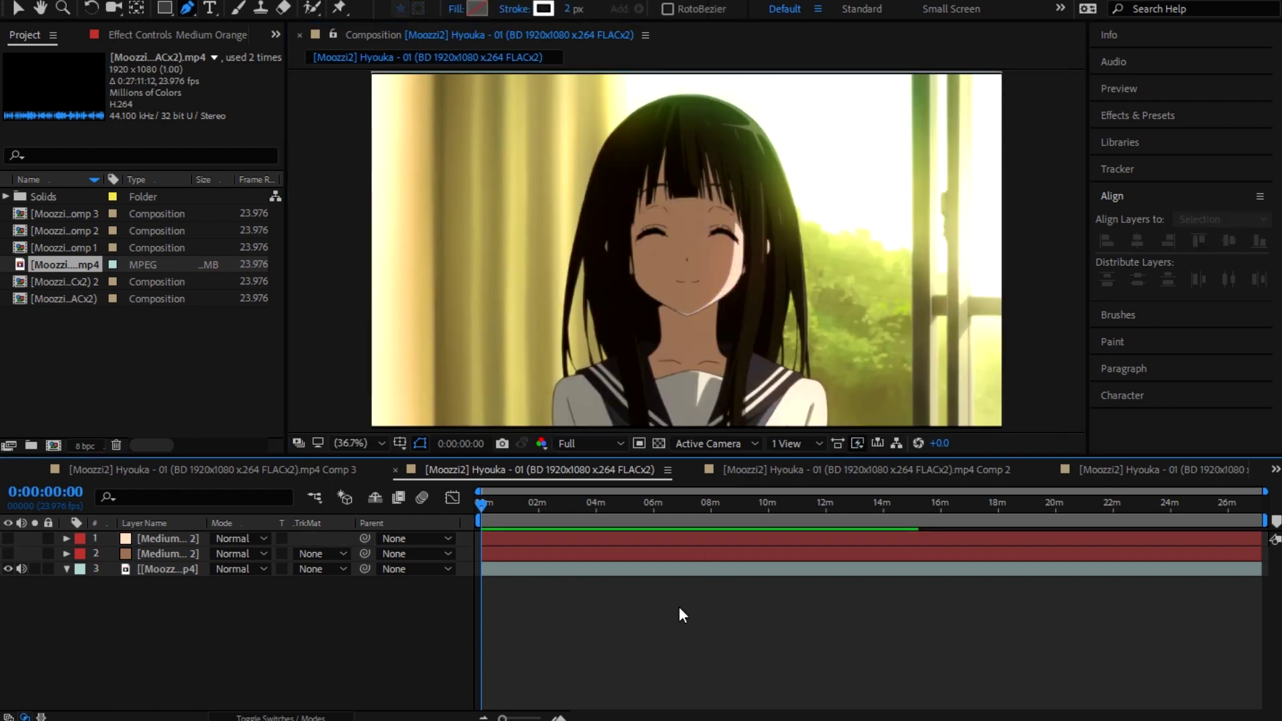
pyautogui.click(504, 538)
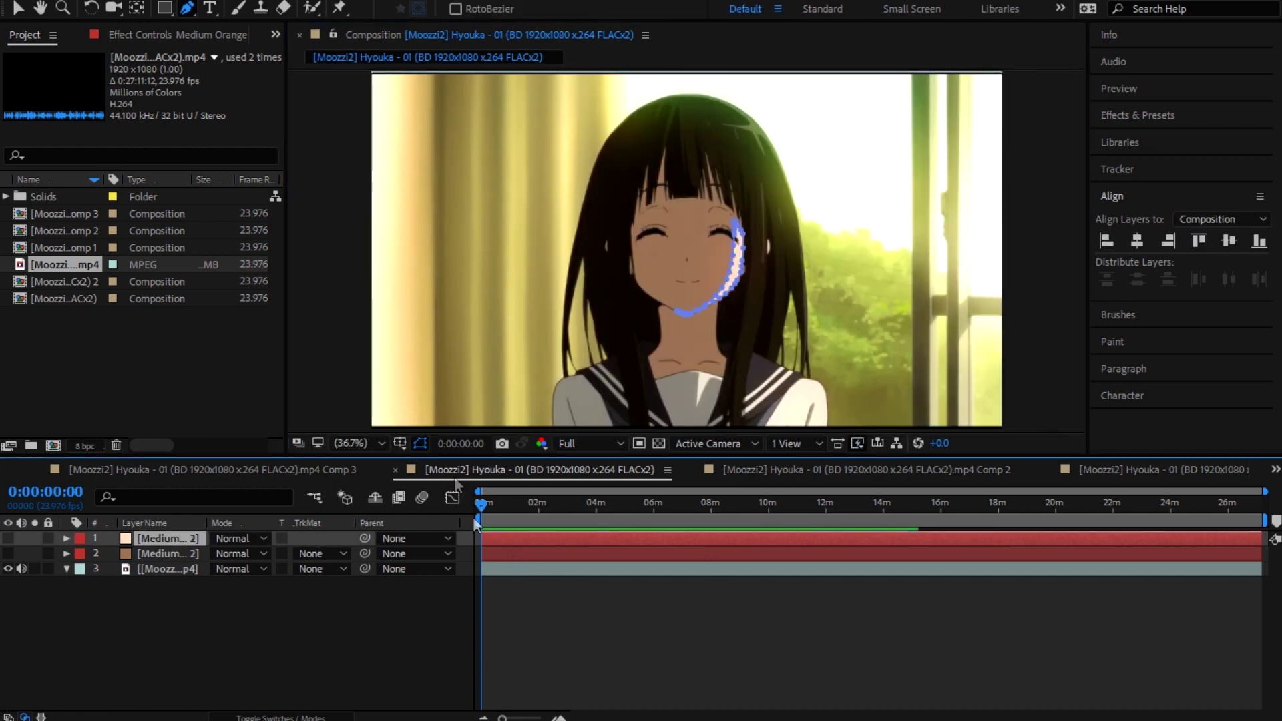
pyautogui.moveTo(98, 567); pyautogui.dragTo(162, 534)
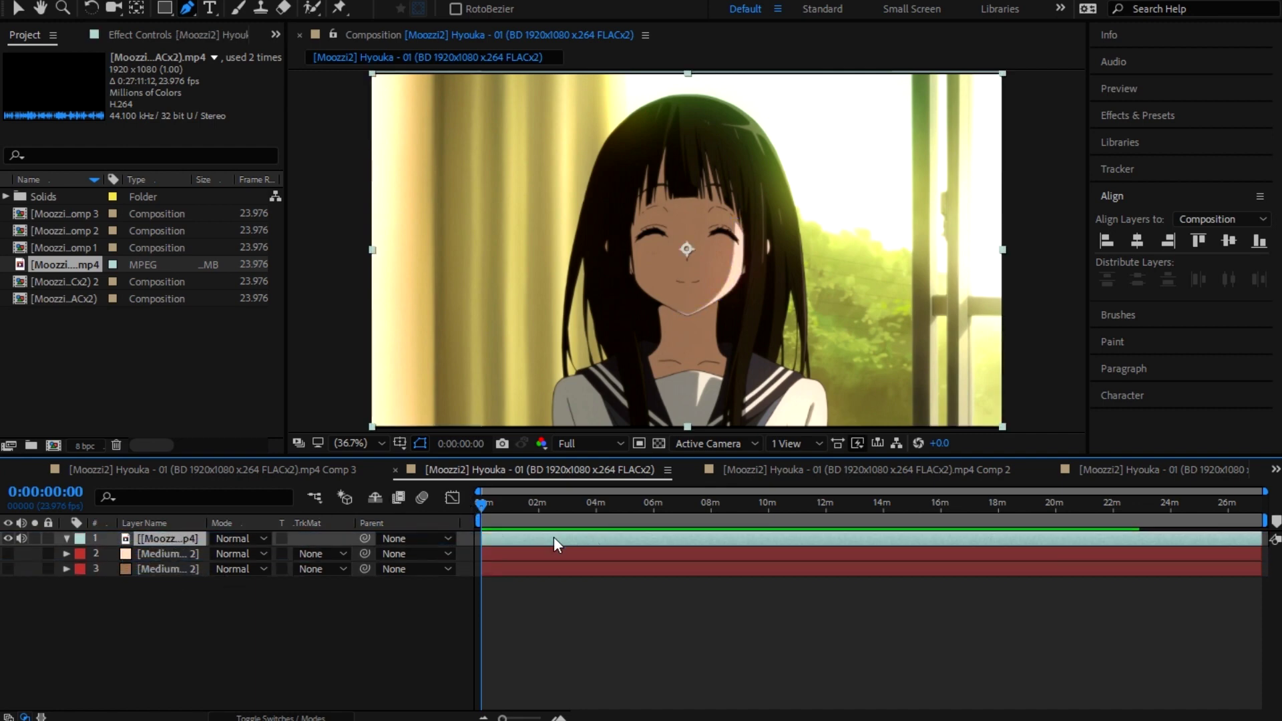
pyautogui.scroll(5, 704, 331)
pyautogui.scroll(-3, 705, 314)
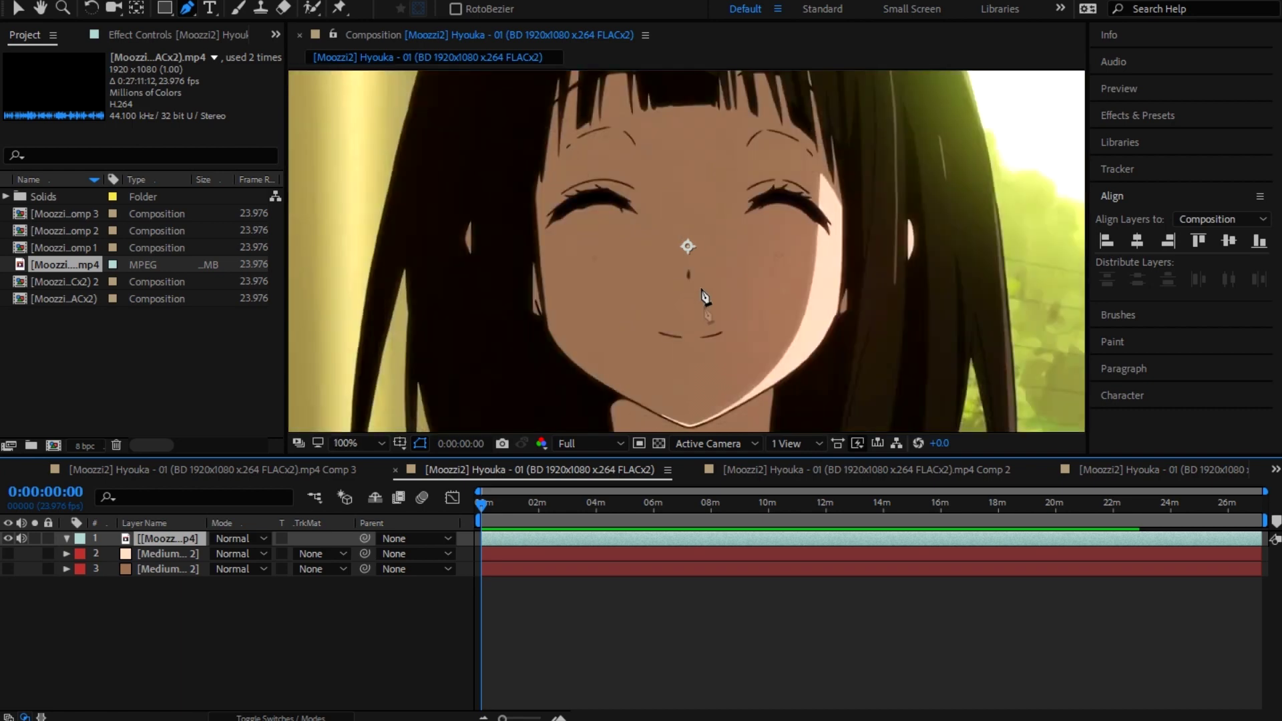
# Step: Start a mask on the footage along the mouth and up the right cheek to the temple
pyautogui.click(660, 345)
pyautogui.click(696, 347)
pyautogui.click(731, 341)
pyautogui.click(753, 317)
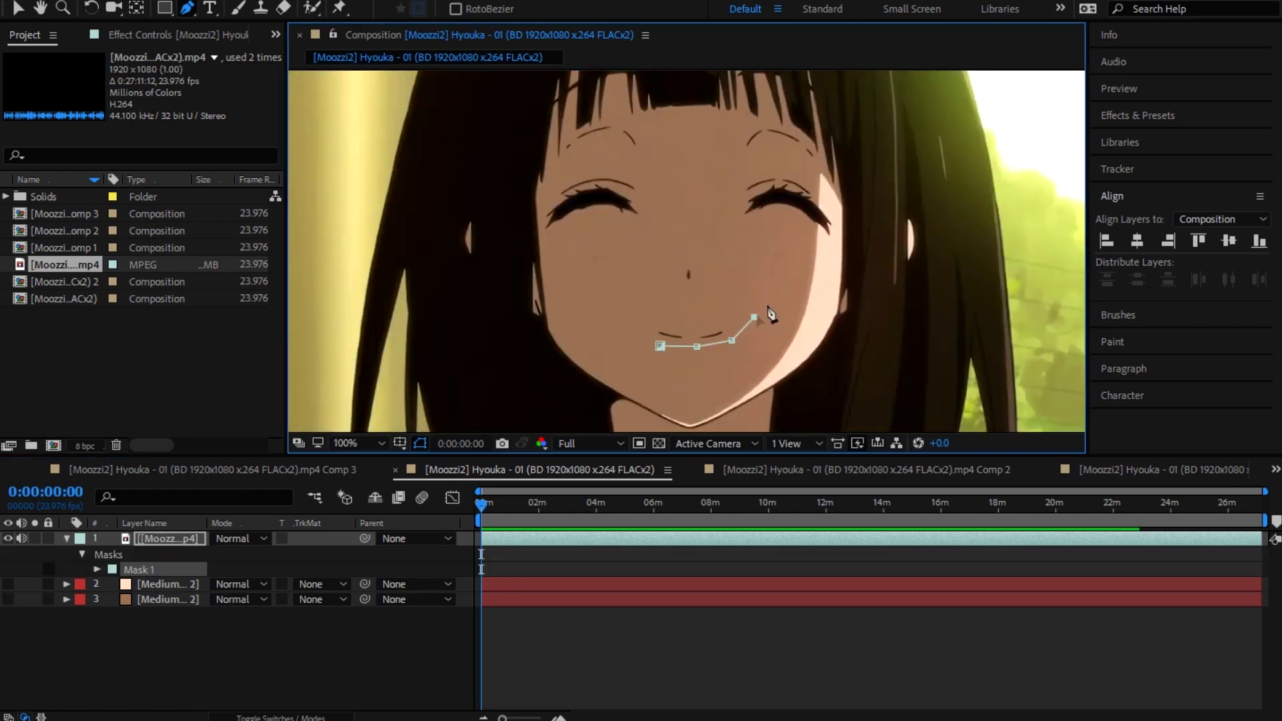
pyautogui.click(784, 286)
pyautogui.click(805, 246)
pyautogui.click(835, 238)
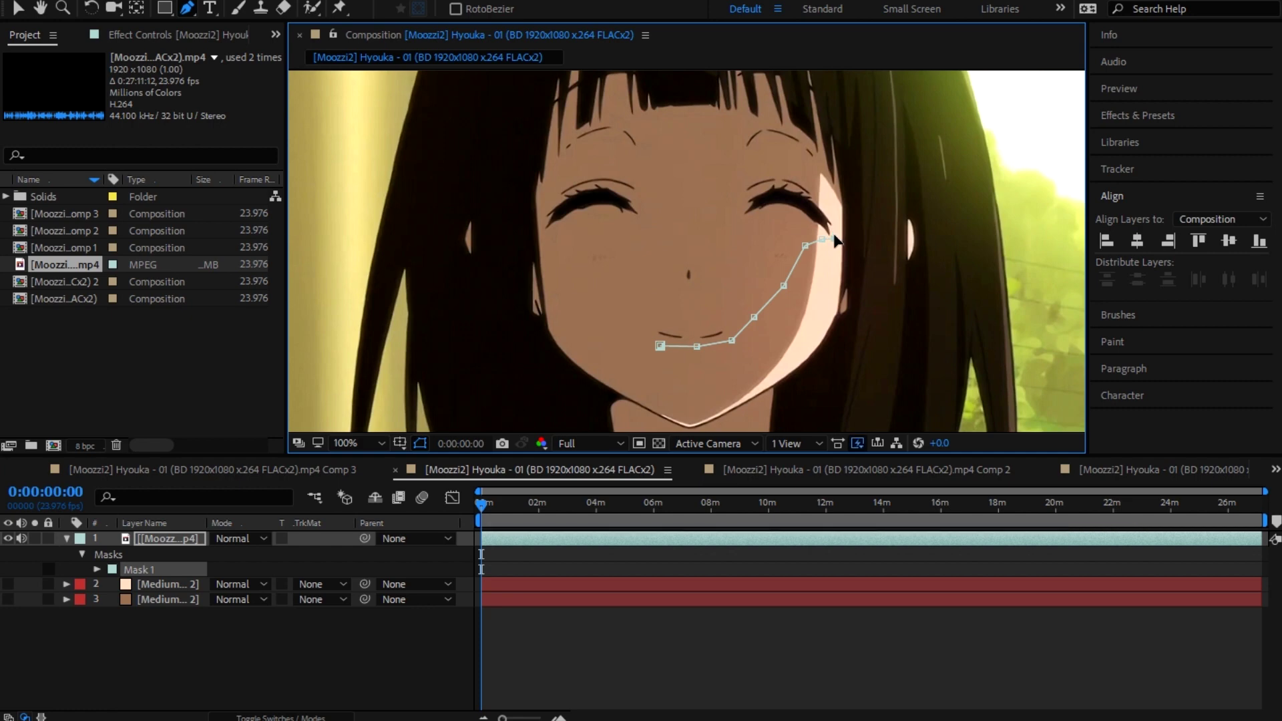
pyautogui.click(838, 218)
pyautogui.click(822, 193)
pyautogui.click(822, 169)
# Step: Run the mask across the forehead, down the left cheek, and close it at the start
pyautogui.click(770, 126)
pyautogui.click(746, 127)
pyautogui.click(693, 130)
pyautogui.click(638, 128)
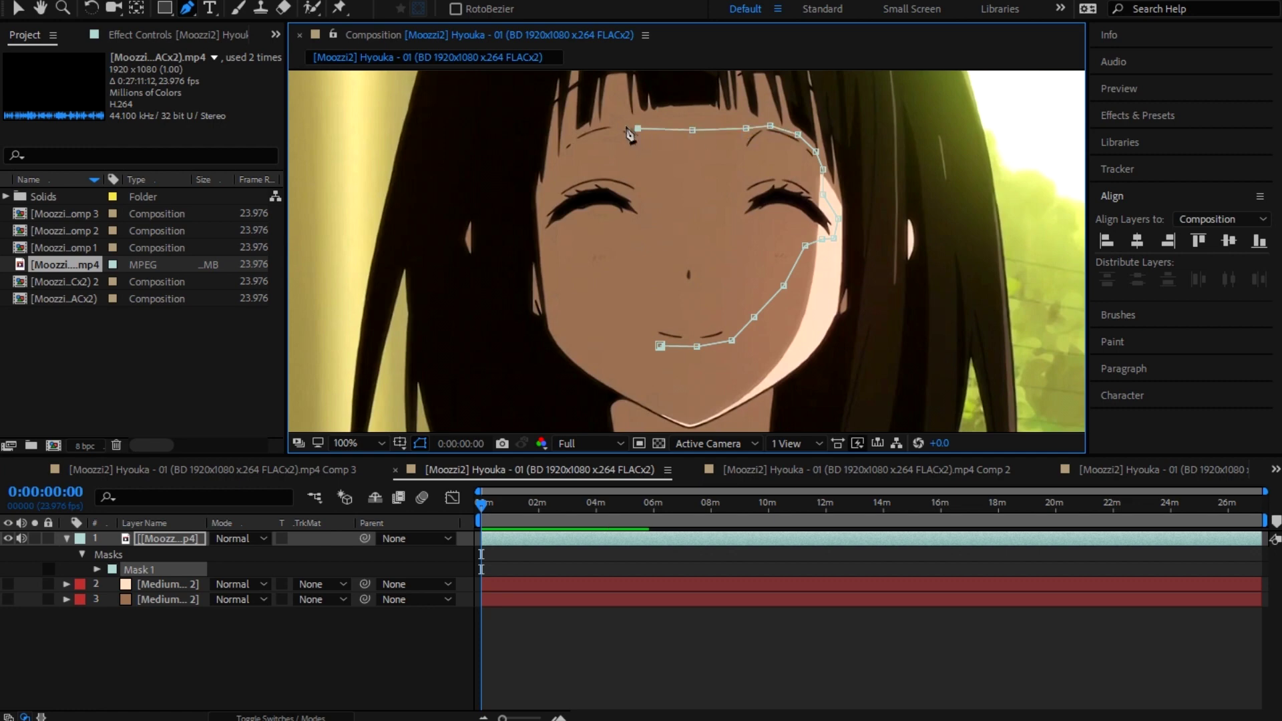
pyautogui.click(572, 137)
pyautogui.click(547, 195)
pyautogui.click(545, 237)
pyautogui.click(573, 270)
pyautogui.click(626, 302)
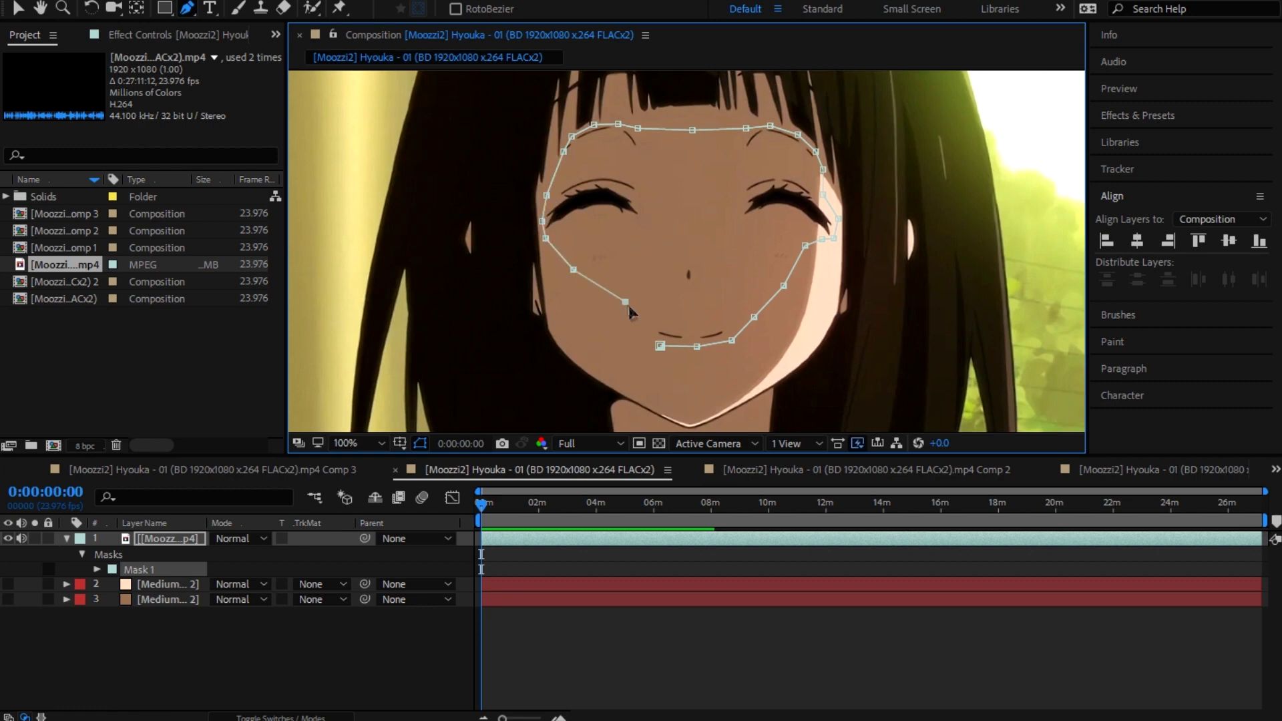
pyautogui.click(659, 345)
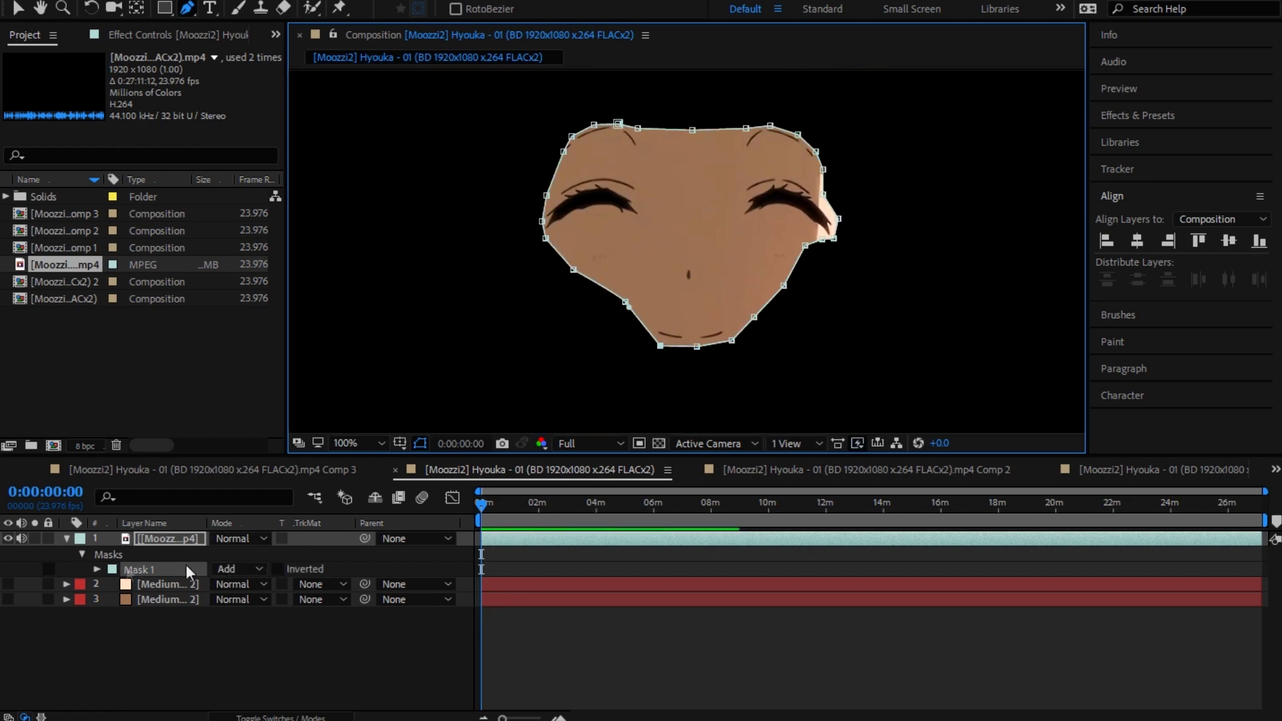
# Step: Invert Mask 1 and turn on both skin-tone solids, then zoom in to inspect the blank face
pyautogui.click(279, 569)
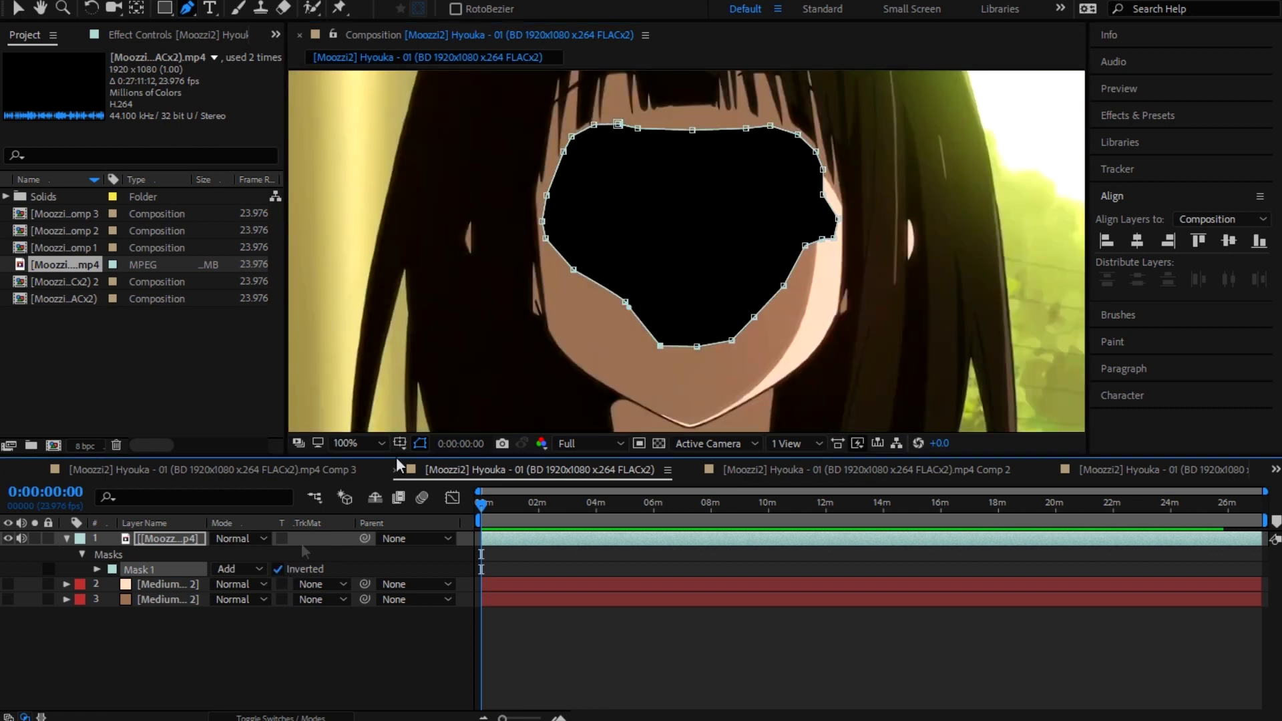
pyautogui.moveTo(3, 587); pyautogui.dragTo(36, 599)
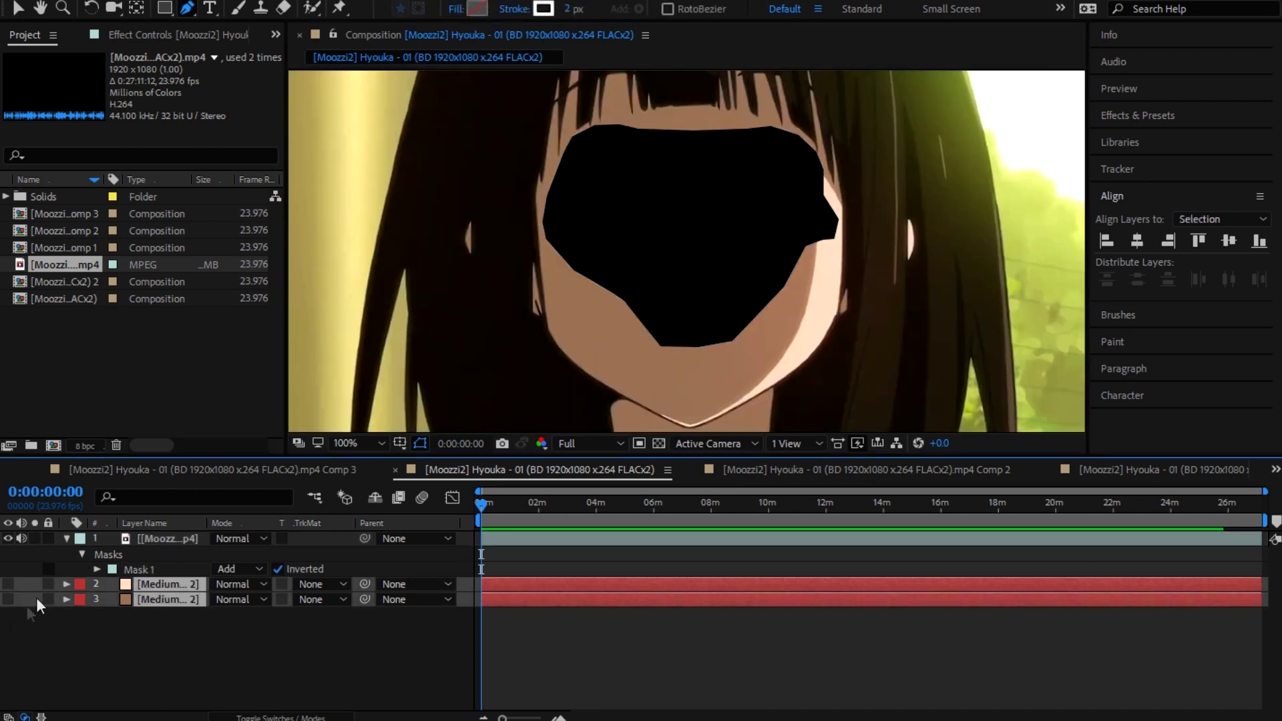
pyautogui.click(10, 599)
pyautogui.click(630, 646)
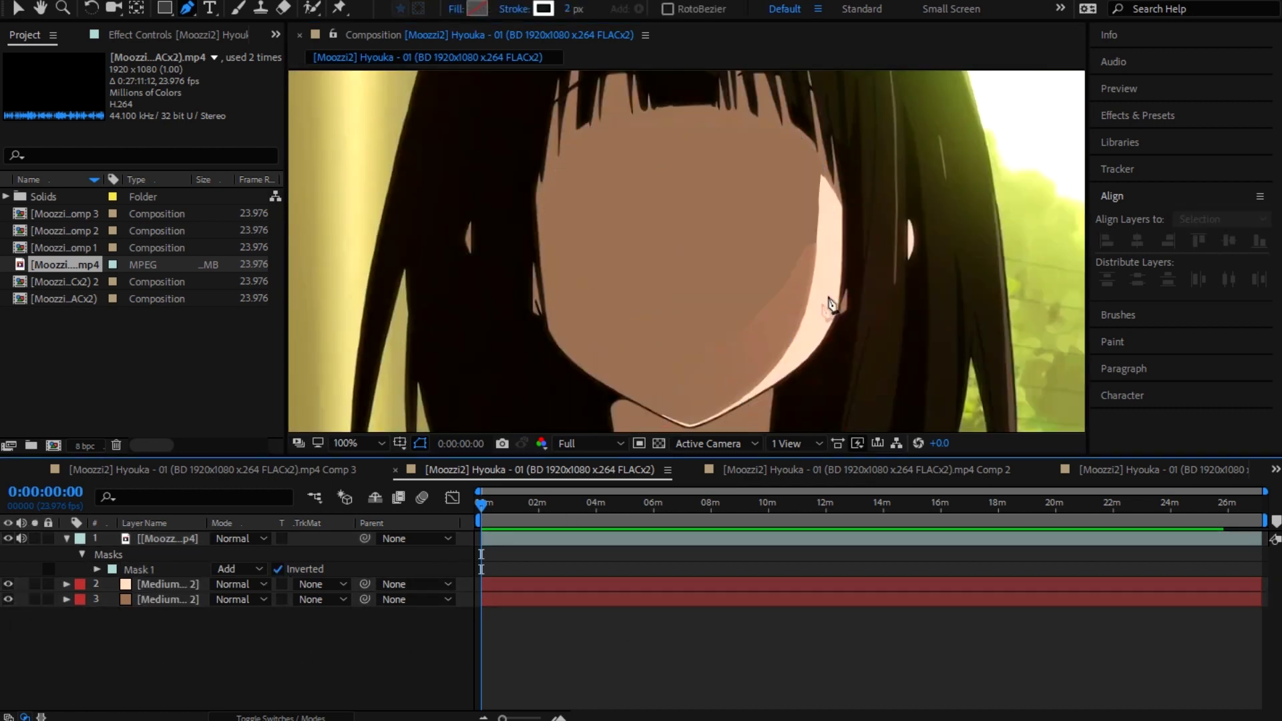
pyautogui.press('.')
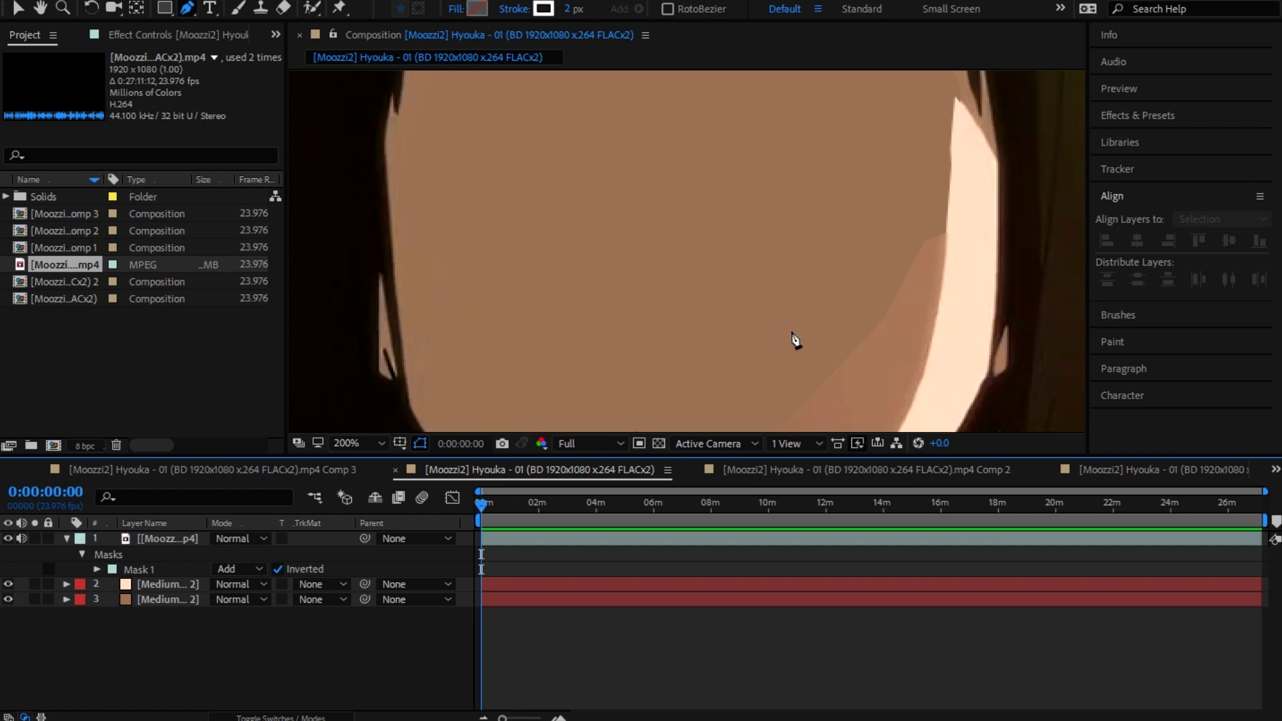
pyautogui.press(',')
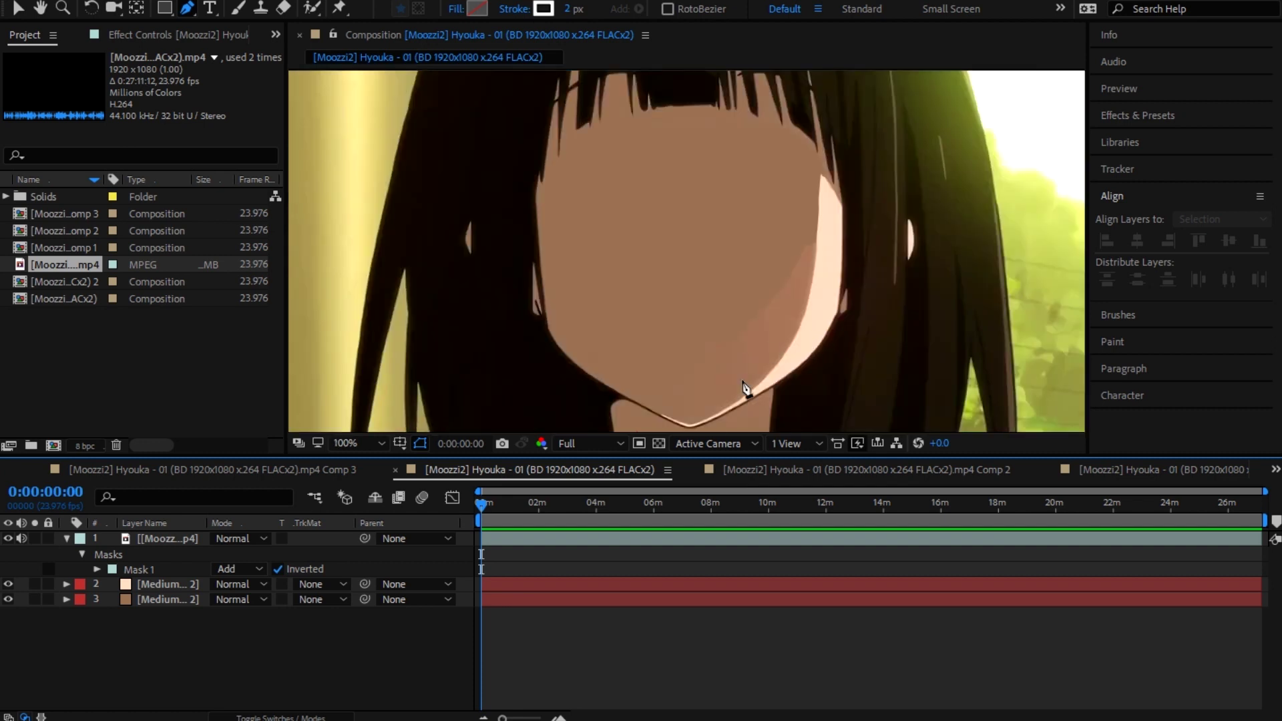
pyautogui.click(508, 538)
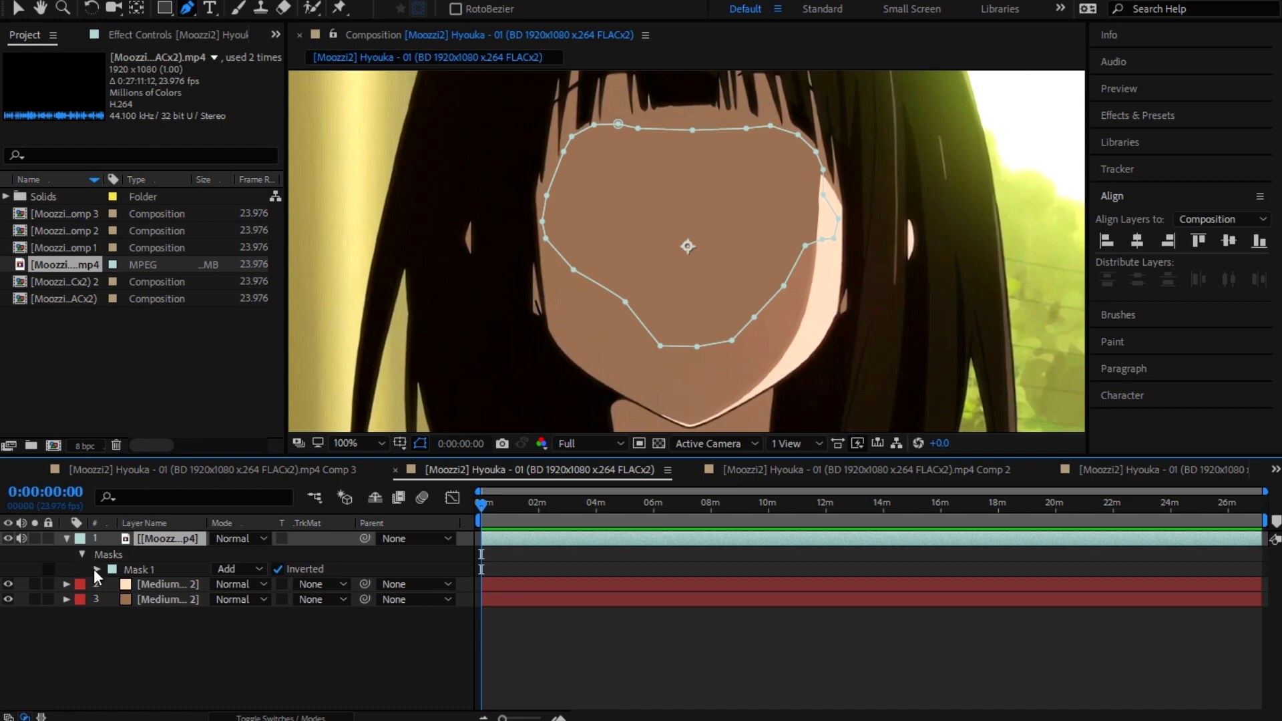
# Step: Give Mask 1 a 24-pixel feather
pyautogui.click(97, 569)
pyautogui.moveTo(234, 599); pyautogui.dragTo(585, 614)
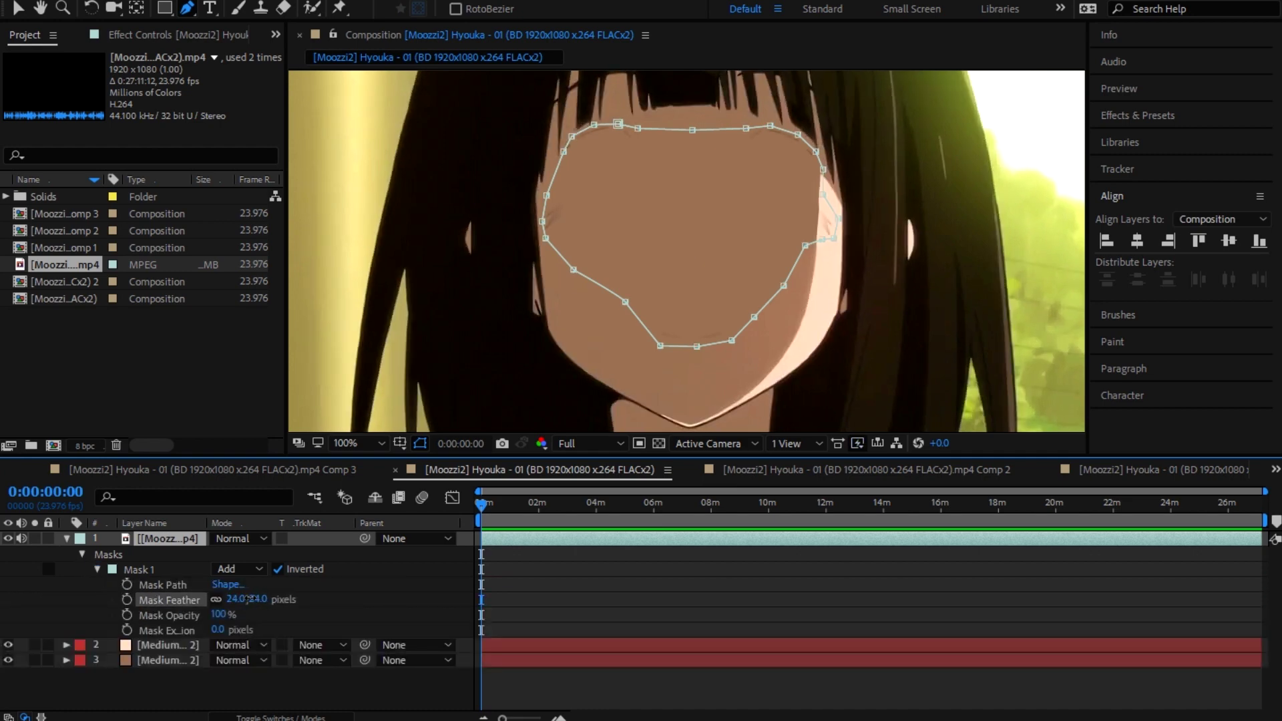
pyautogui.click(586, 614)
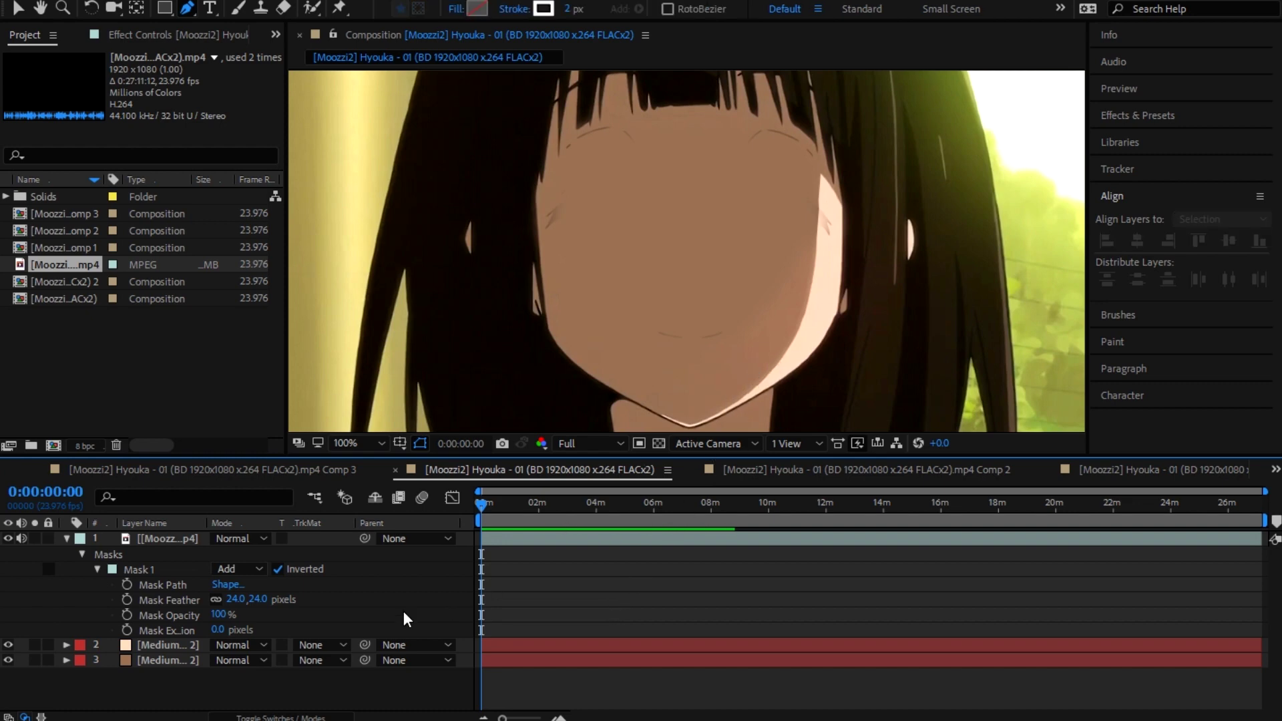
# Step: Free-transform the face mask and stretch its lower edge down toward the chin, then inspect
pyautogui.click(153, 569)
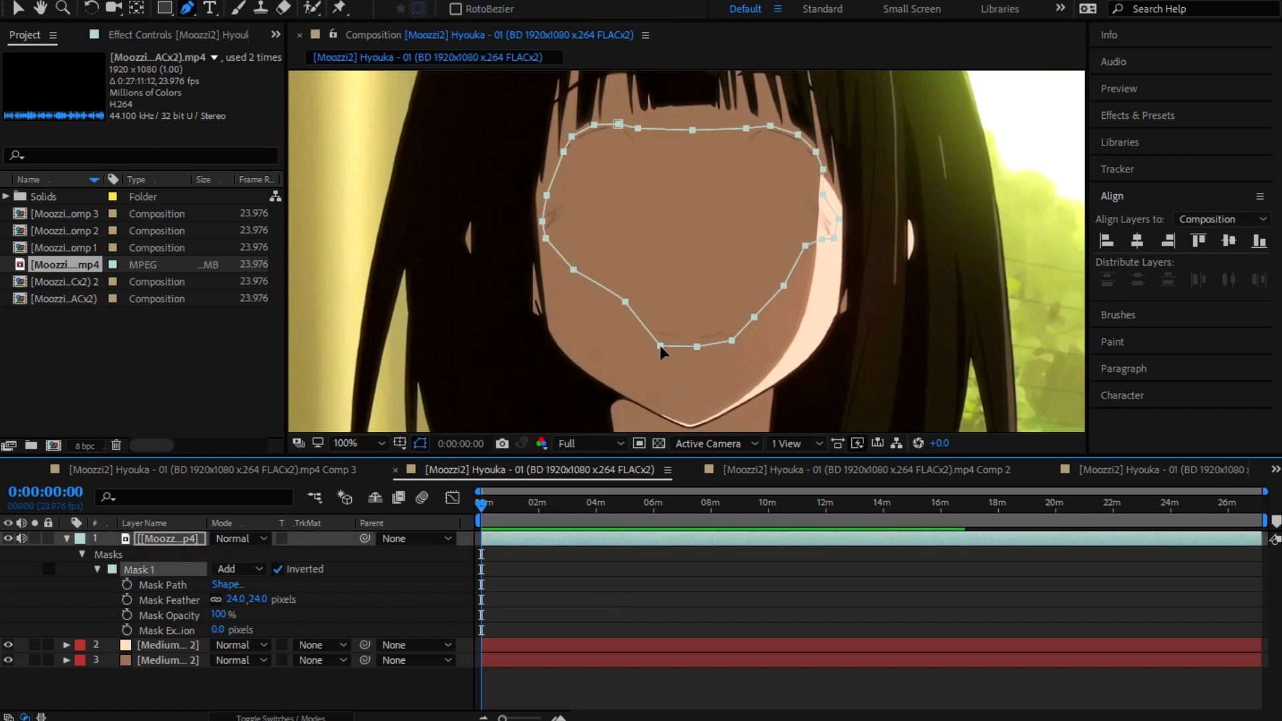
pyautogui.moveTo(660, 346); pyautogui.dragTo(647, 370)
pyautogui.hotkey('ctrl', 'z')
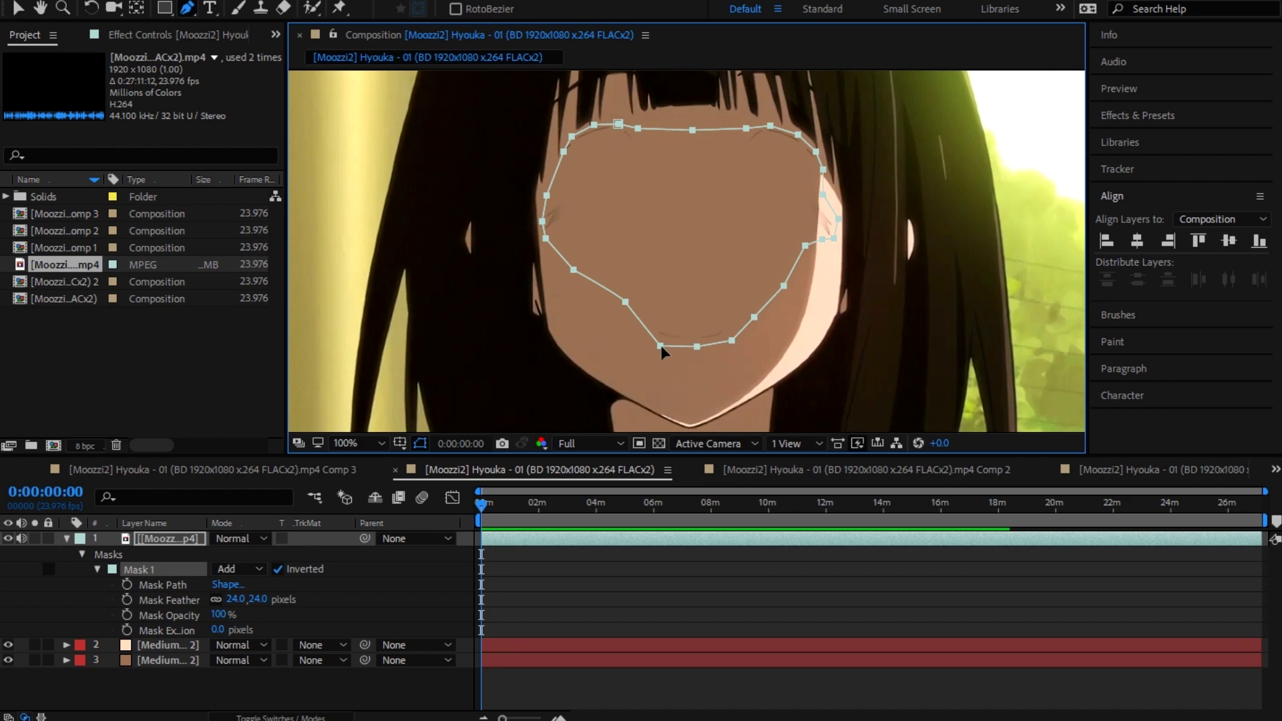
pyautogui.hotkey('ctrl', 't')
pyautogui.press('v')
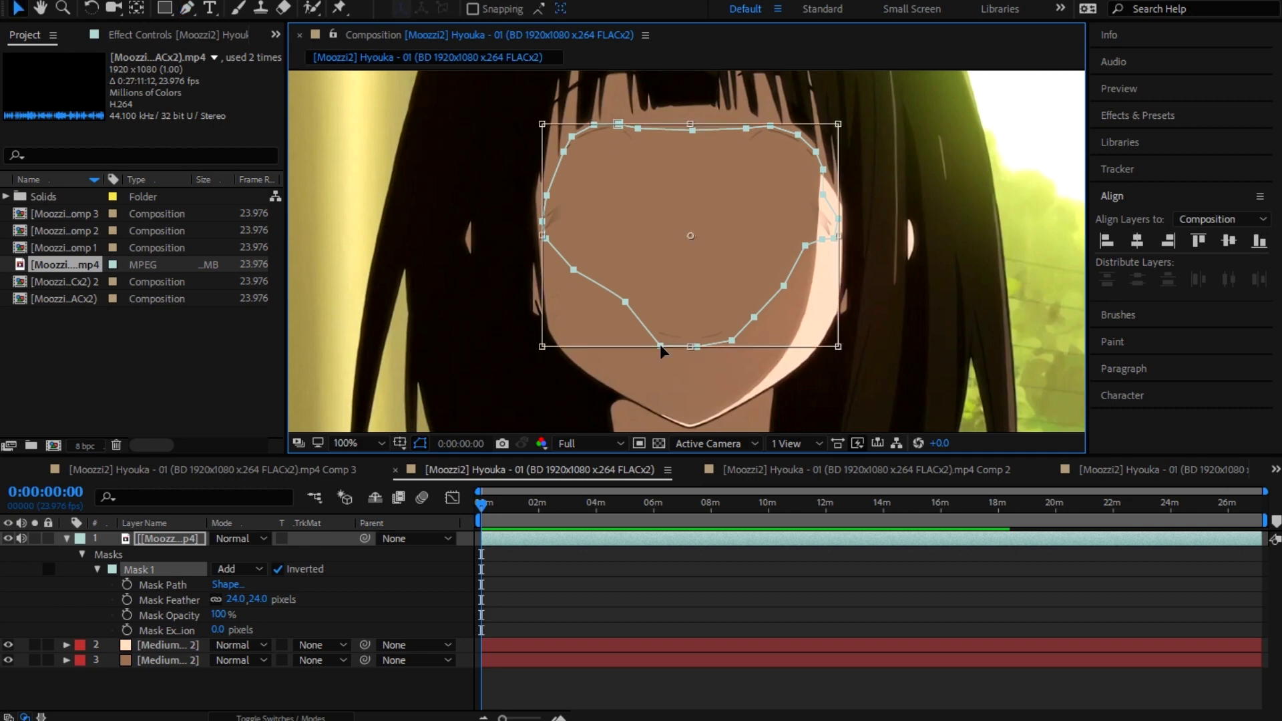
pyautogui.moveTo(692, 347); pyautogui.dragTo(693, 363)
pyautogui.click(713, 583)
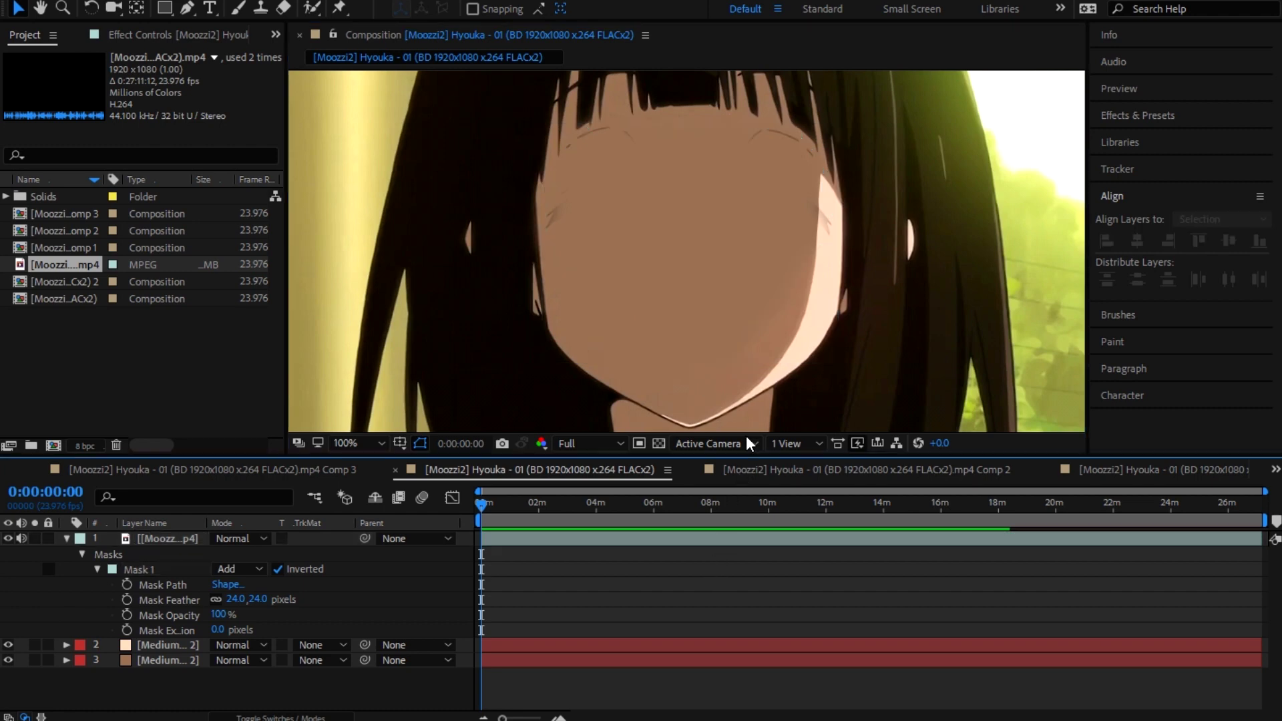
pyautogui.press('.')
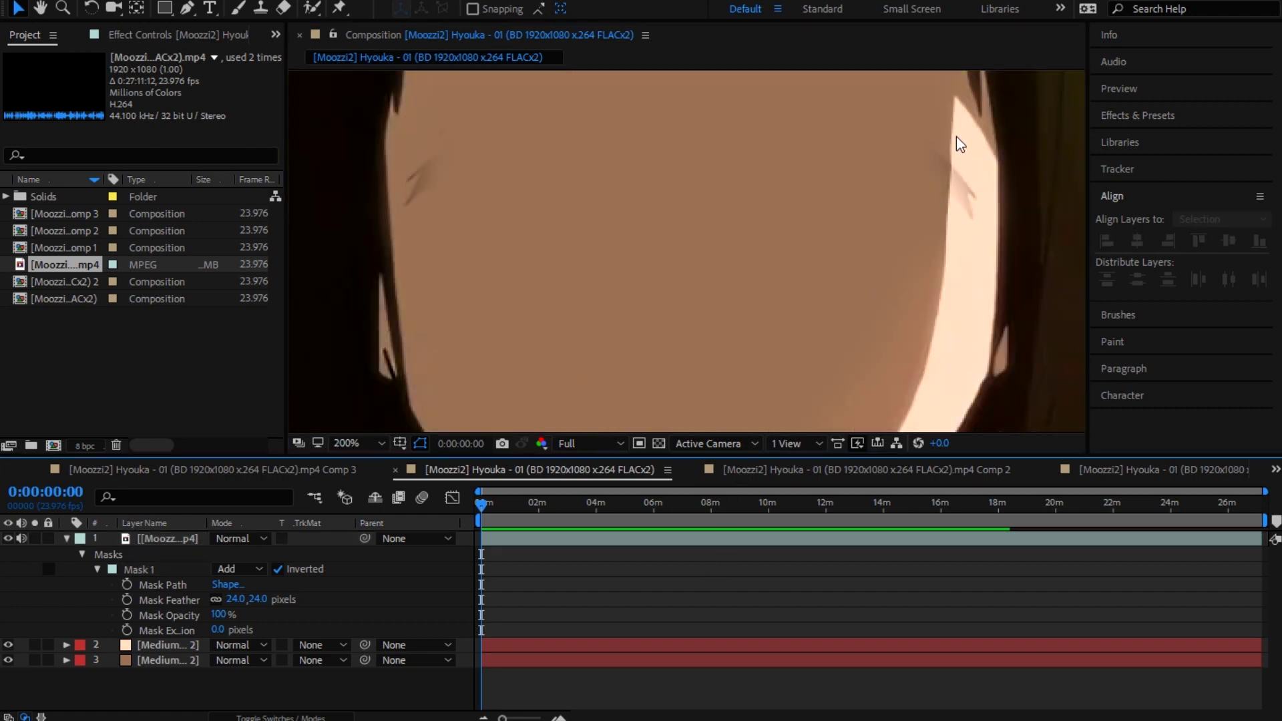
pyautogui.press(',')
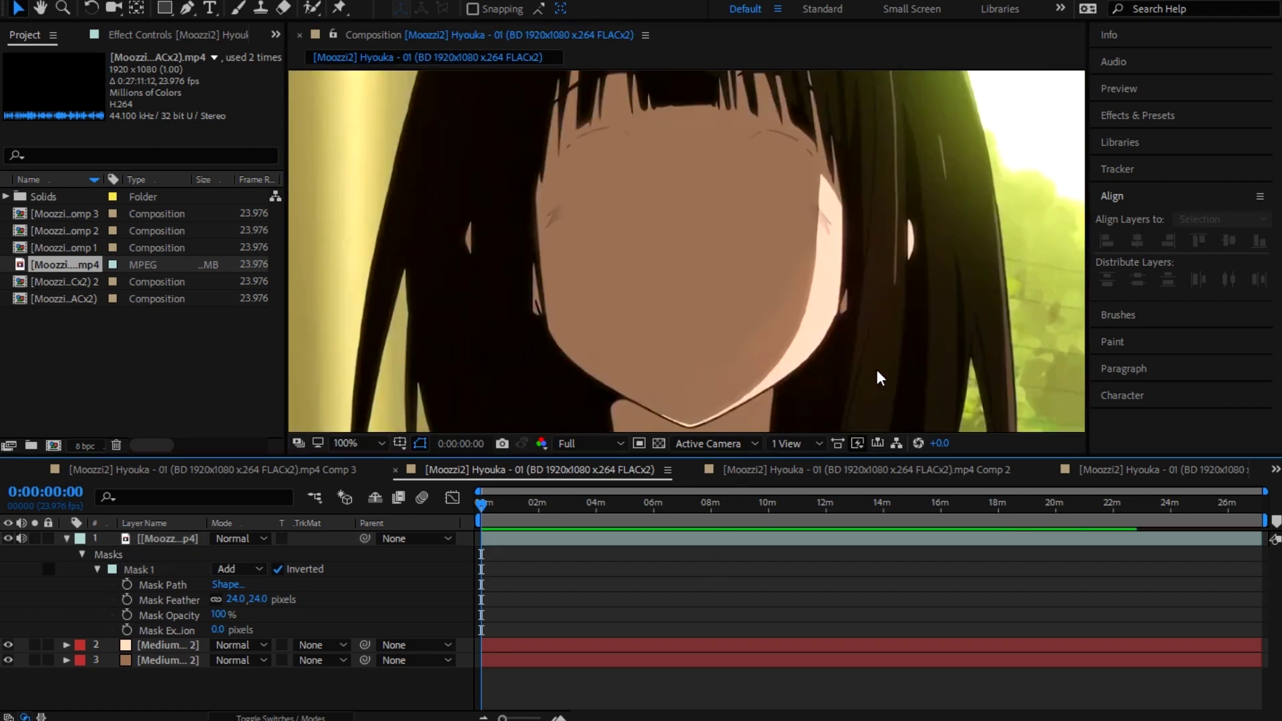
pyautogui.press('.')
pyautogui.press(',')
pyautogui.click(507, 540)
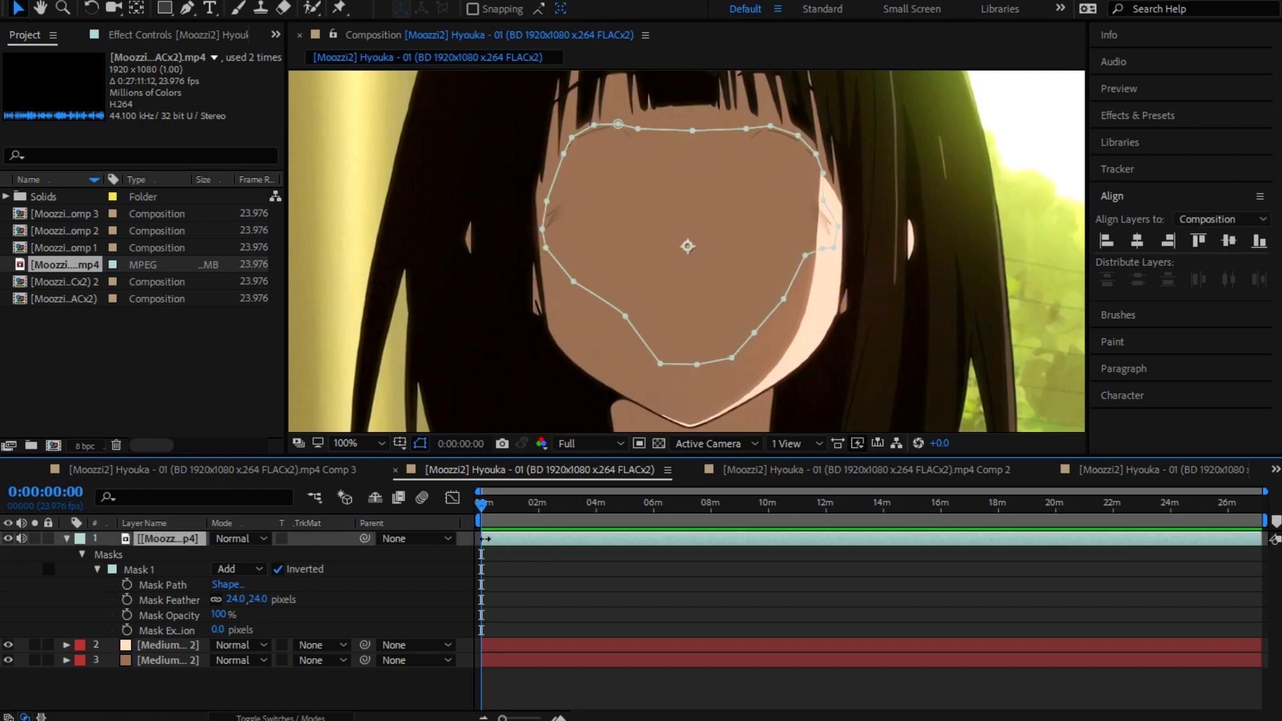
# Step: Pre-compose the masked footage layer into Comp 4
pyautogui.rightClick(485, 539)
pyautogui.click(534, 564)
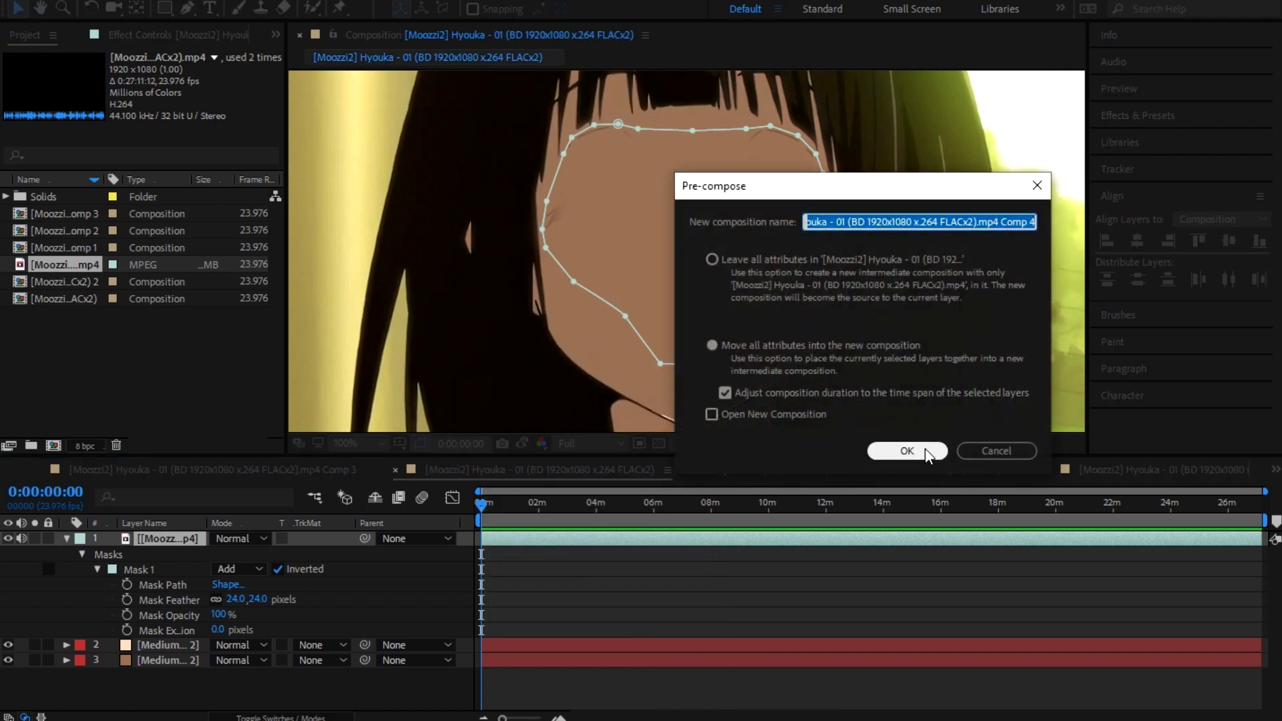
pyautogui.click(907, 451)
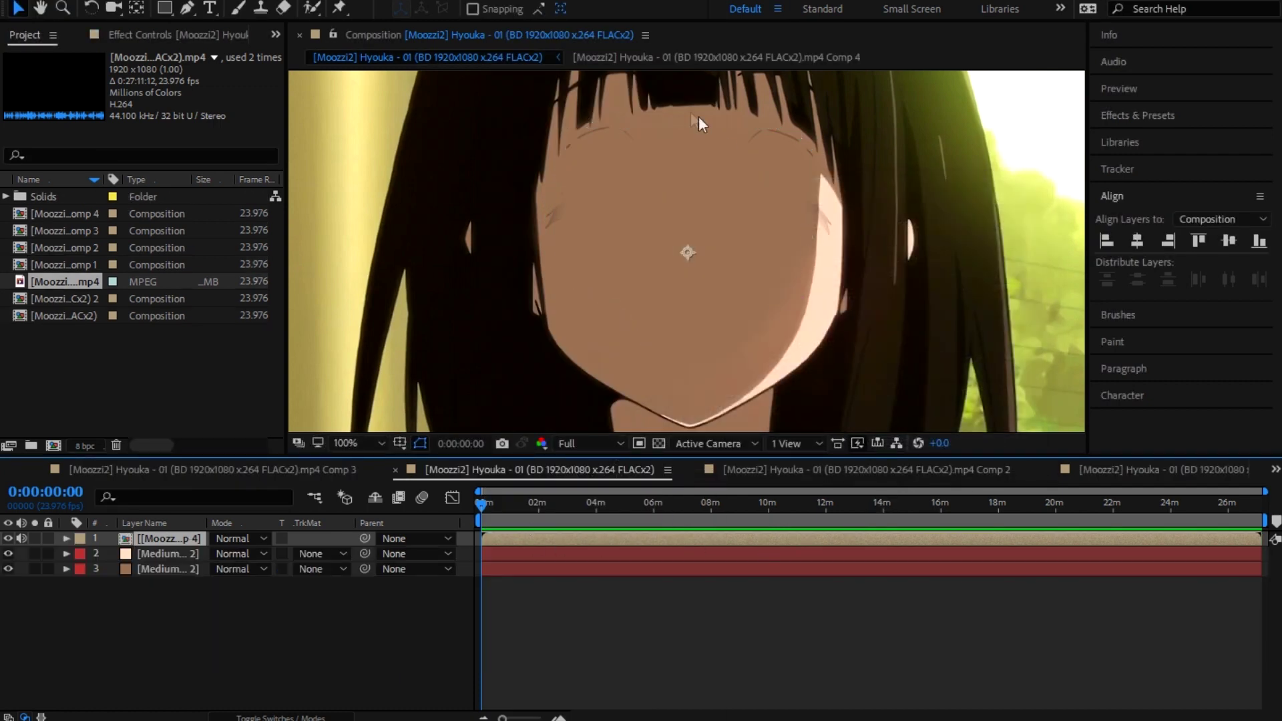
# Step: Draw a closed mask around the right cheek mark and invert it
pyautogui.click(187, 8)
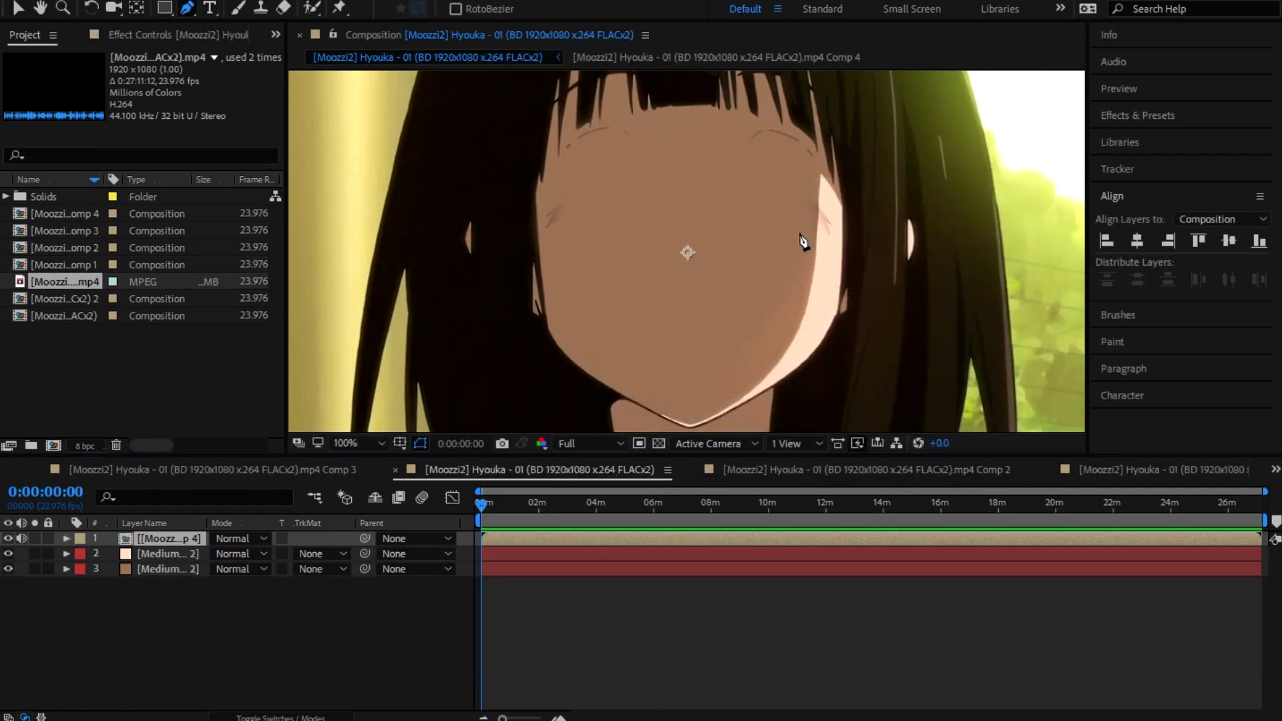
pyautogui.click(799, 232)
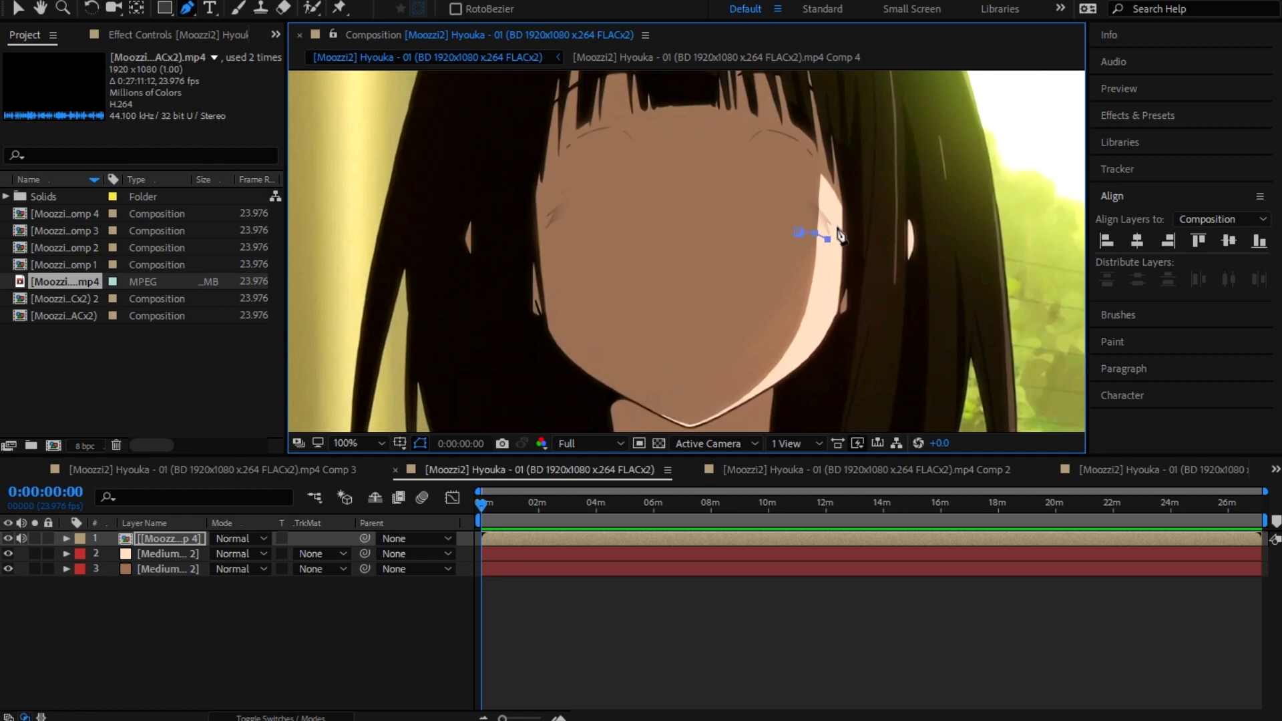
pyautogui.click(835, 223)
pyautogui.click(807, 195)
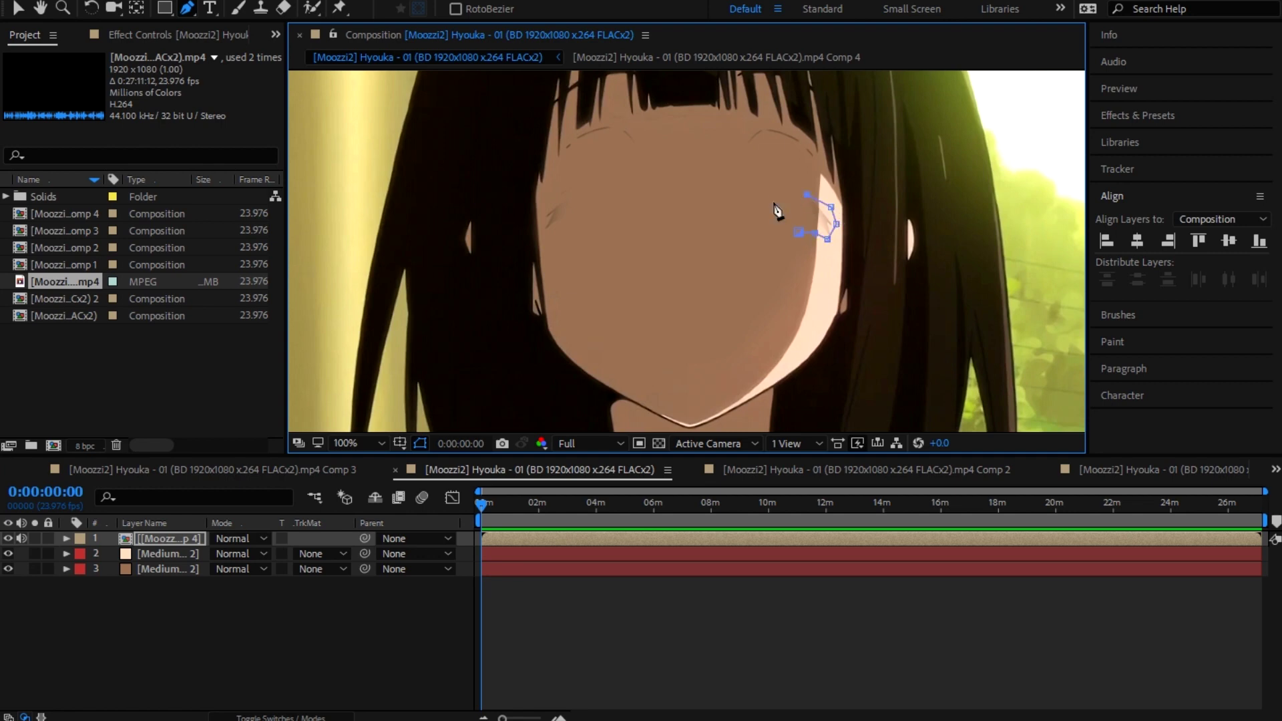
pyautogui.click(800, 232)
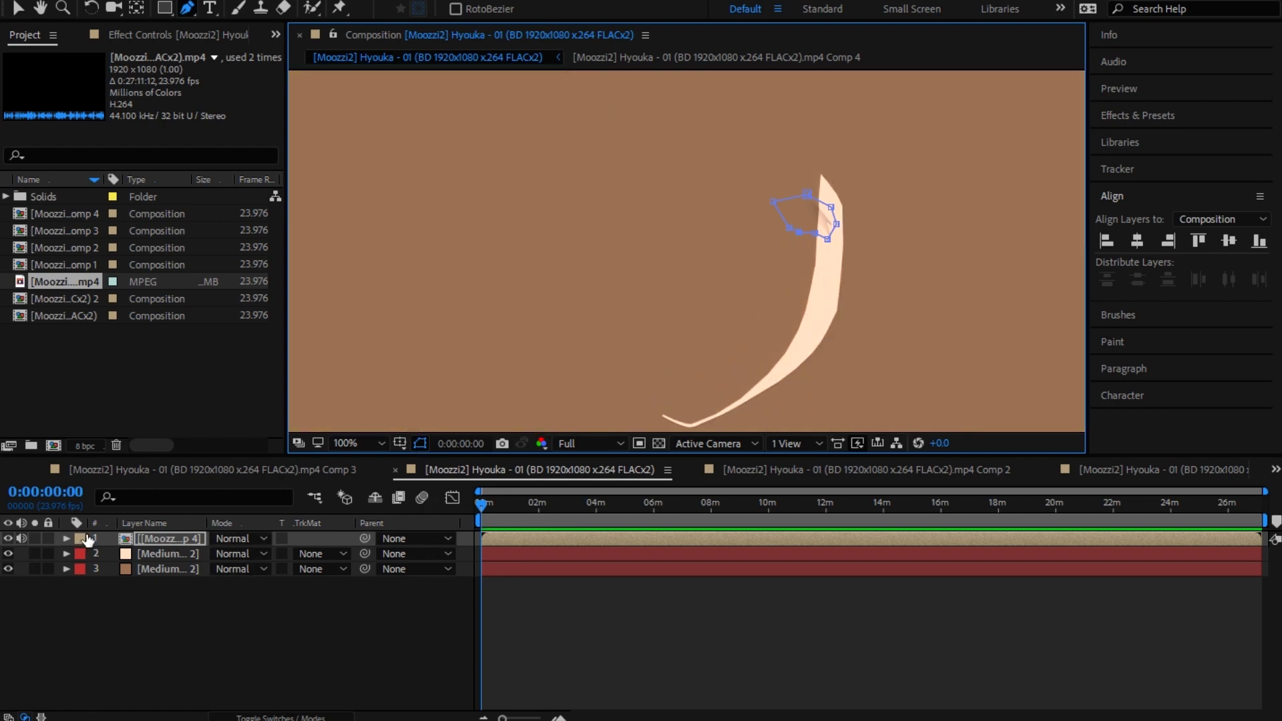
pyautogui.press('m')
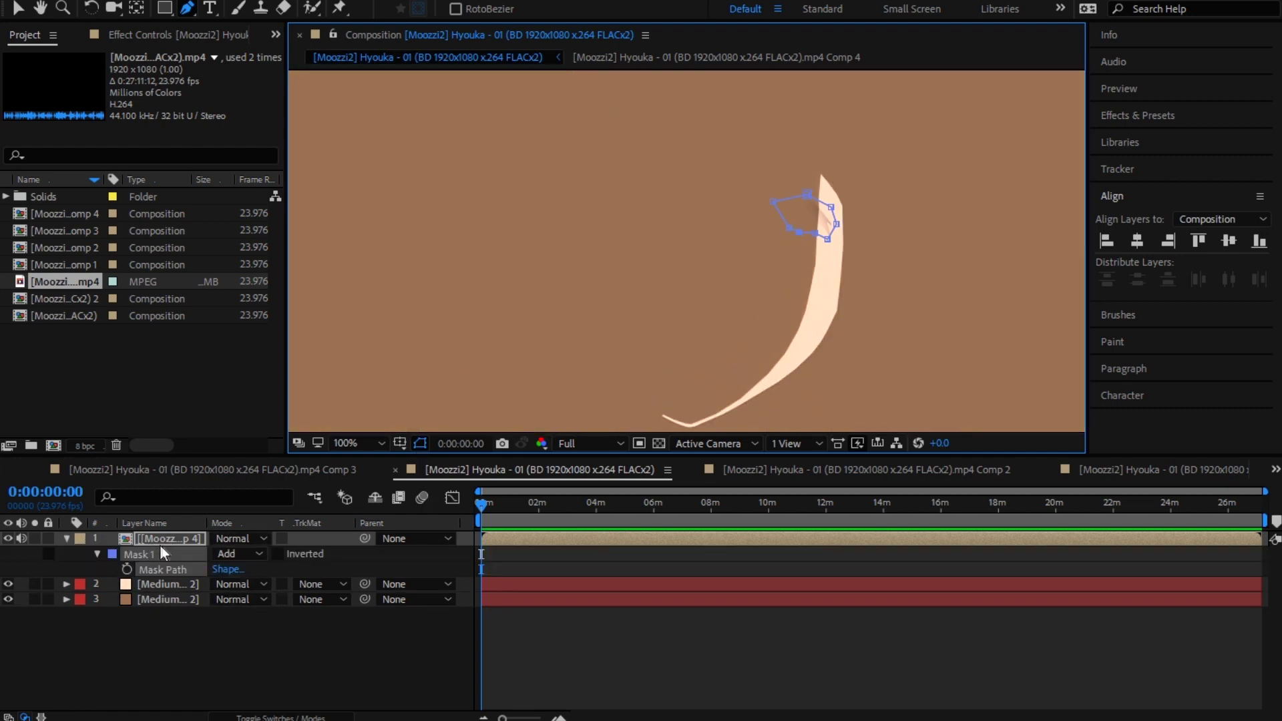
pyautogui.click(277, 554)
pyautogui.click(634, 623)
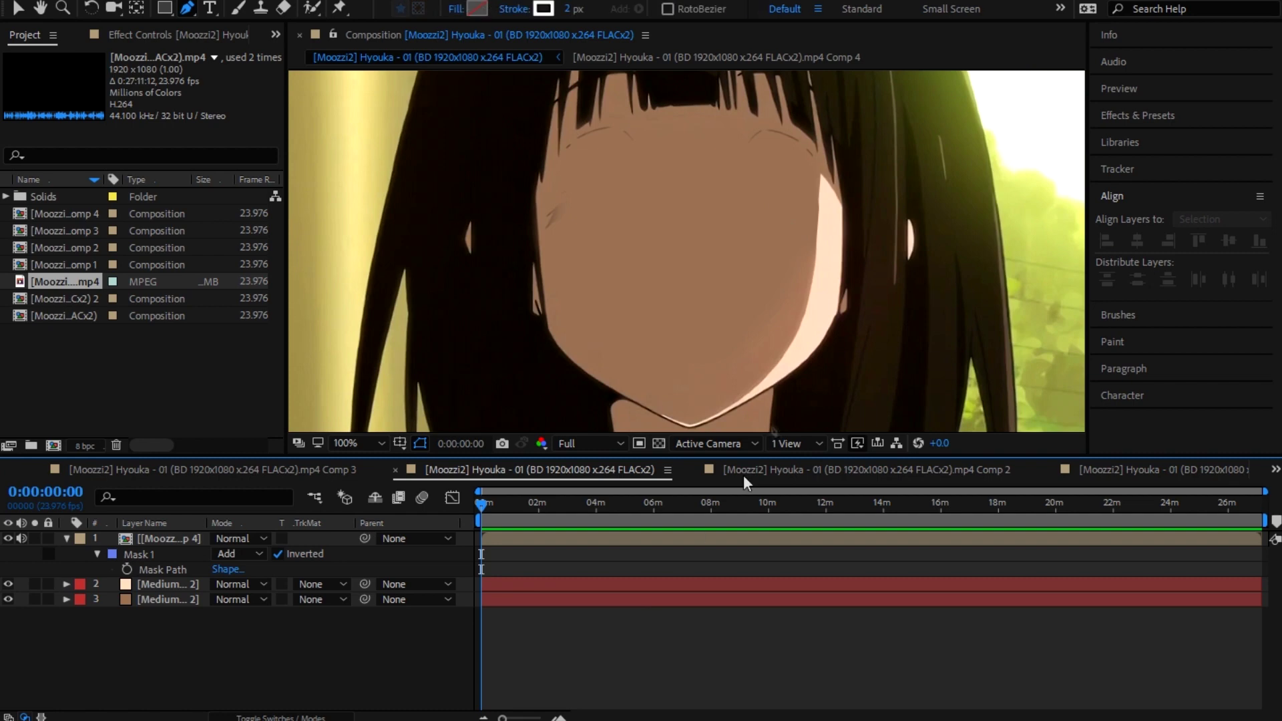
# Step: Delete the shape layer accidentally created while outlining the left cheek
pyautogui.click(552, 238)
pyautogui.click(567, 223)
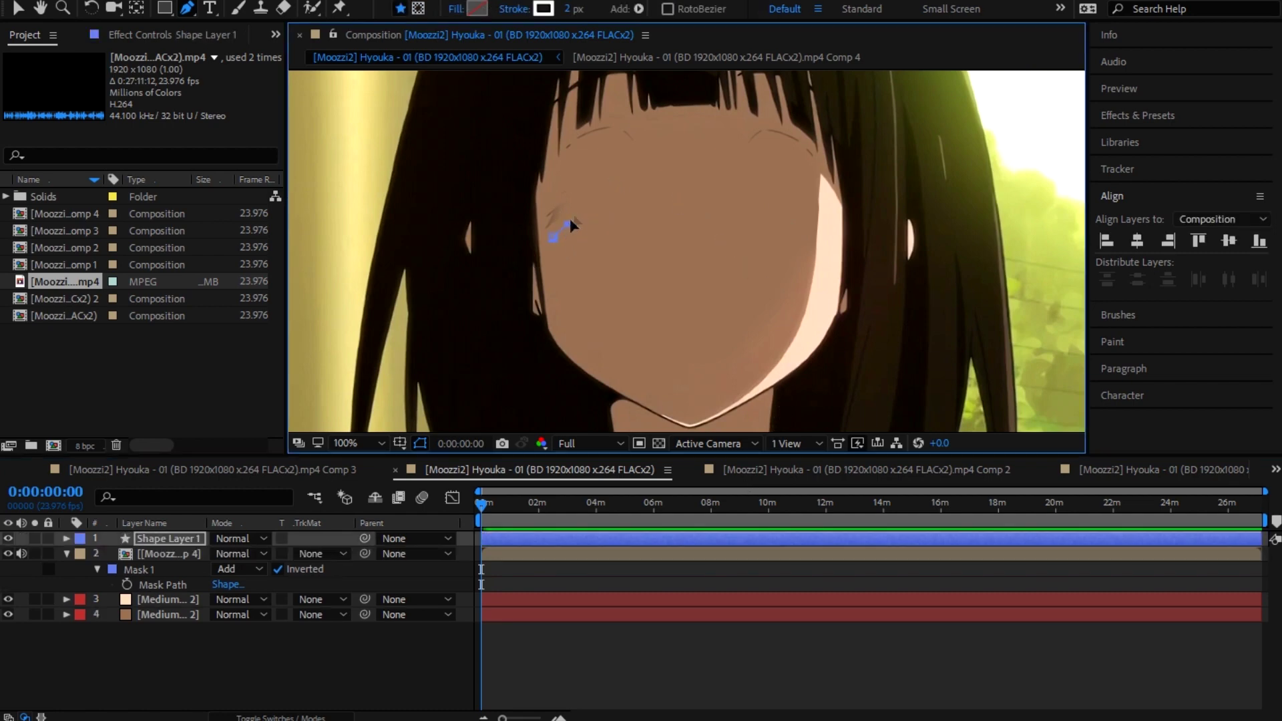
pyautogui.click(535, 534)
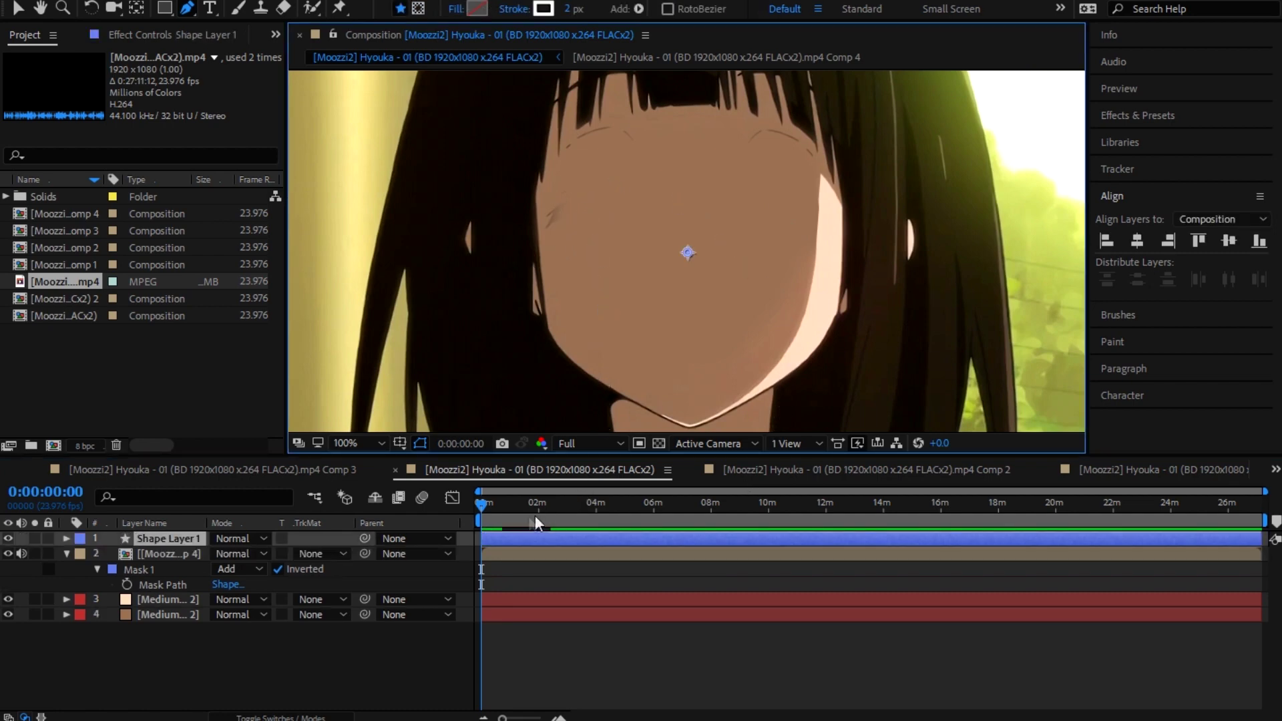
pyautogui.press('Delete')
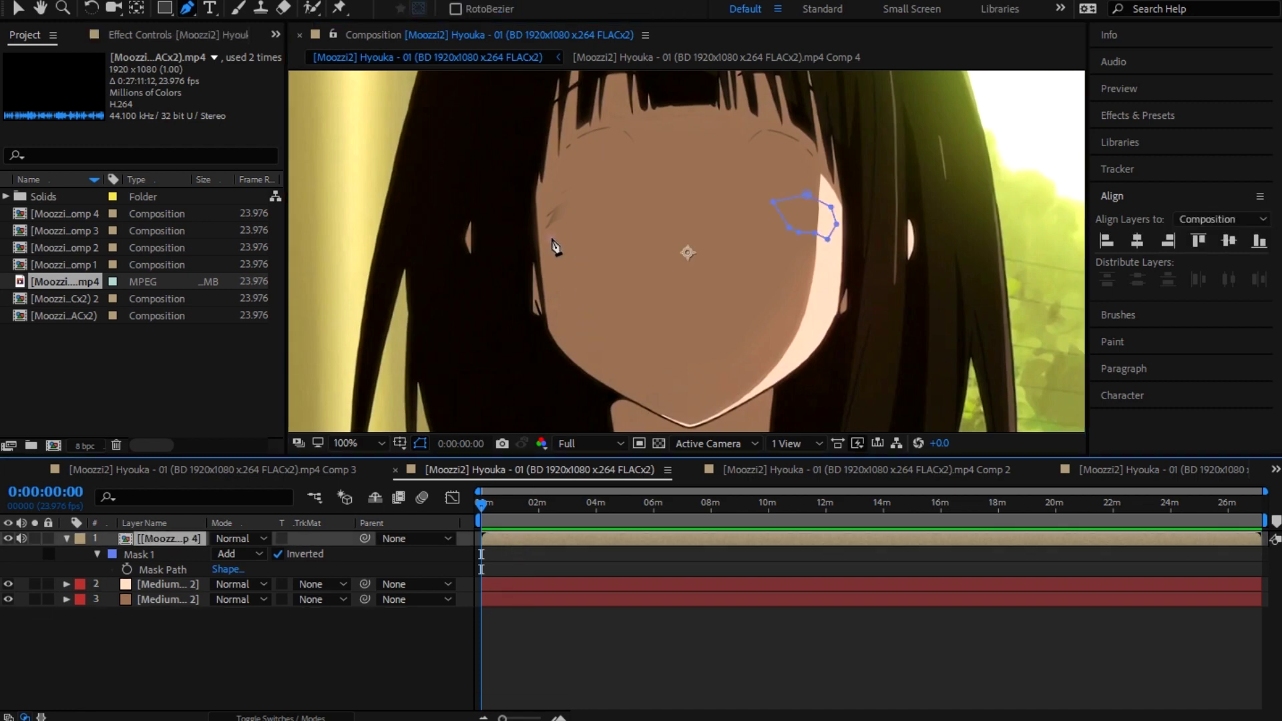
# Step: Draw Mask 2 as a closed path around the left cheek mark and zoom in on it
pyautogui.click(551, 237)
pyautogui.click(569, 224)
pyautogui.click(578, 207)
pyautogui.click(568, 187)
pyautogui.click(550, 198)
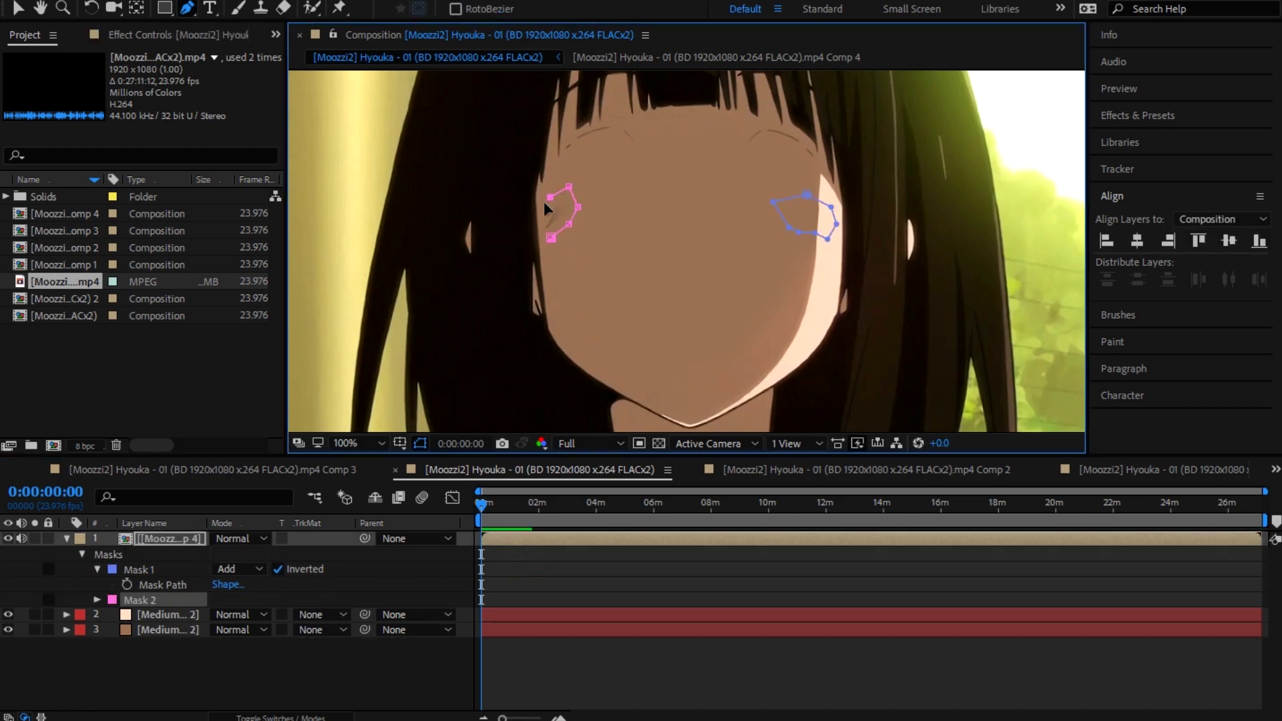
pyautogui.click(541, 216)
pyautogui.click(551, 237)
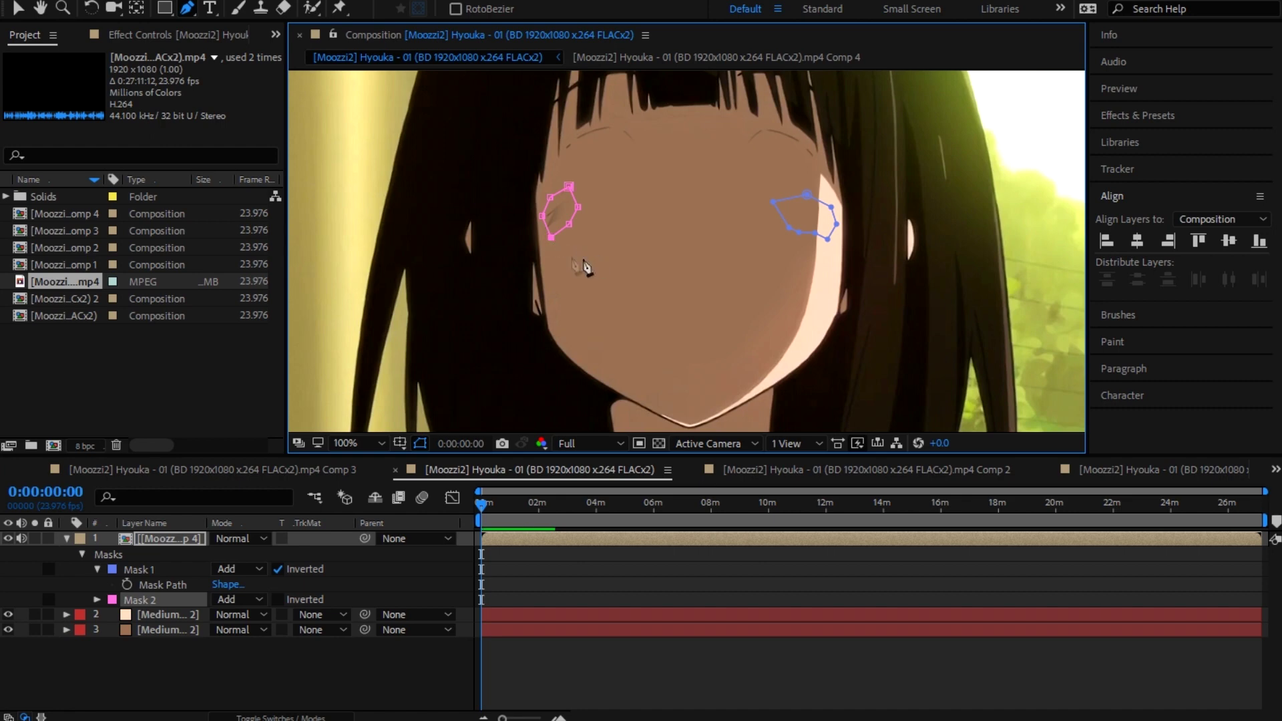
pyautogui.press('.')
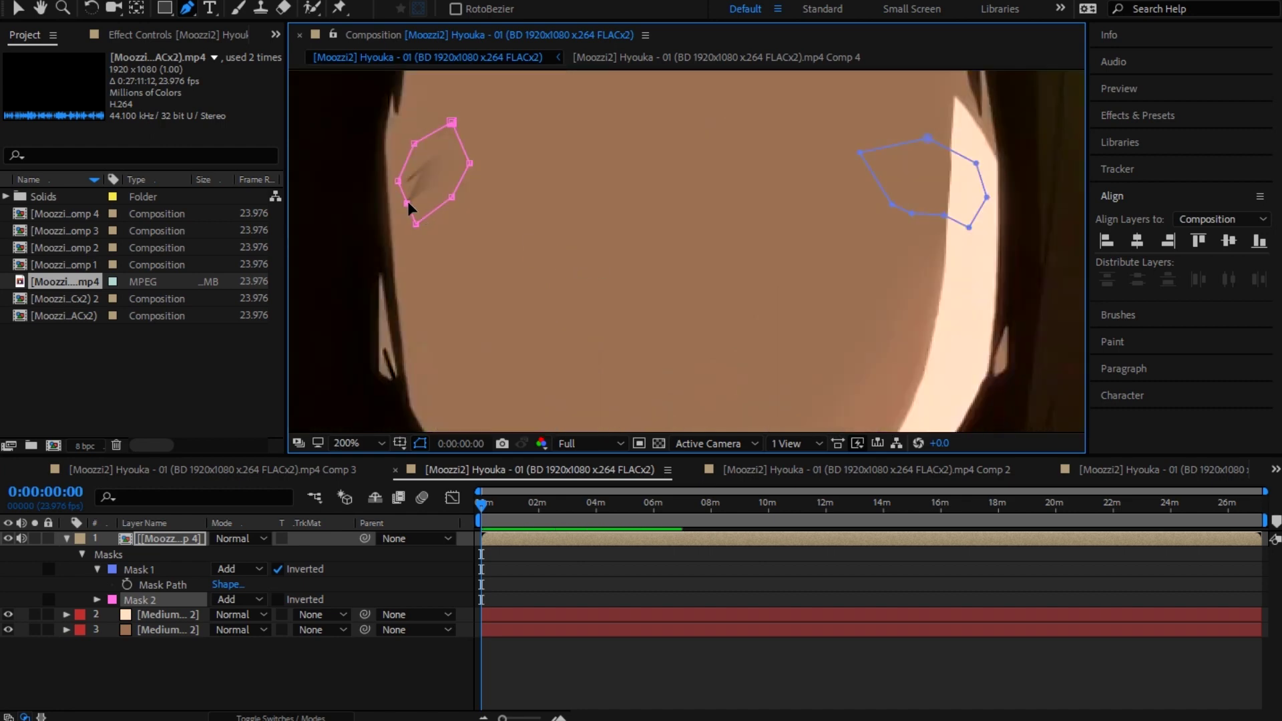
pyautogui.click(244, 600)
# Step: Set Mask 2's mode to Difference and preview the face at 200%
pyautogui.click(265, 580)
pyautogui.press(',')
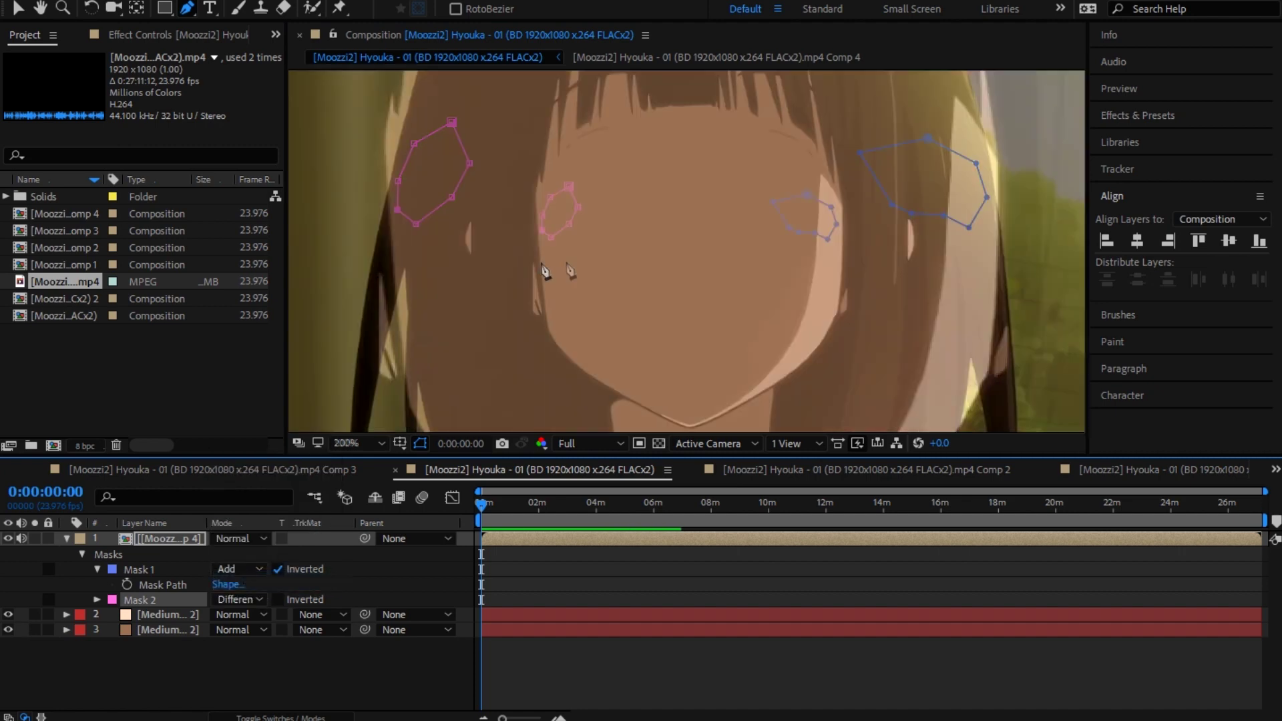
pyautogui.click(685, 592)
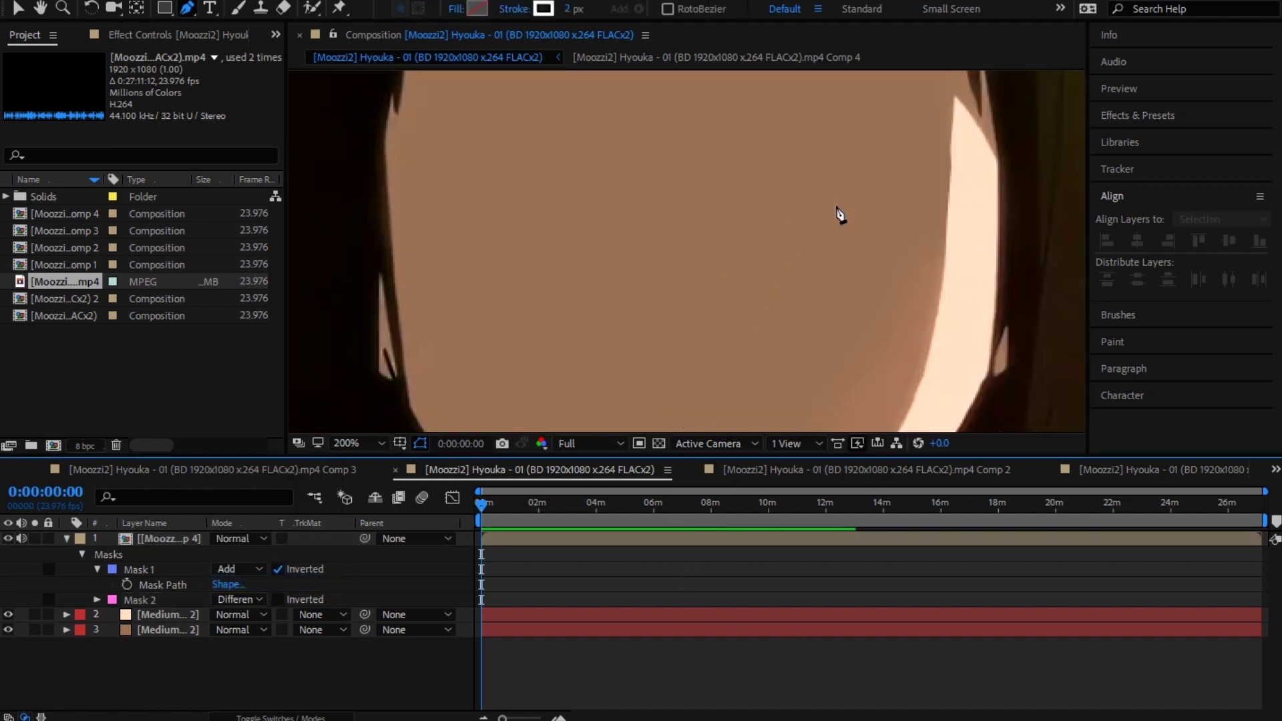
pyautogui.press('.')
# Step: Give the Medium Orange cover layer's mask a 2-pixel feather
pyautogui.click(483, 616)
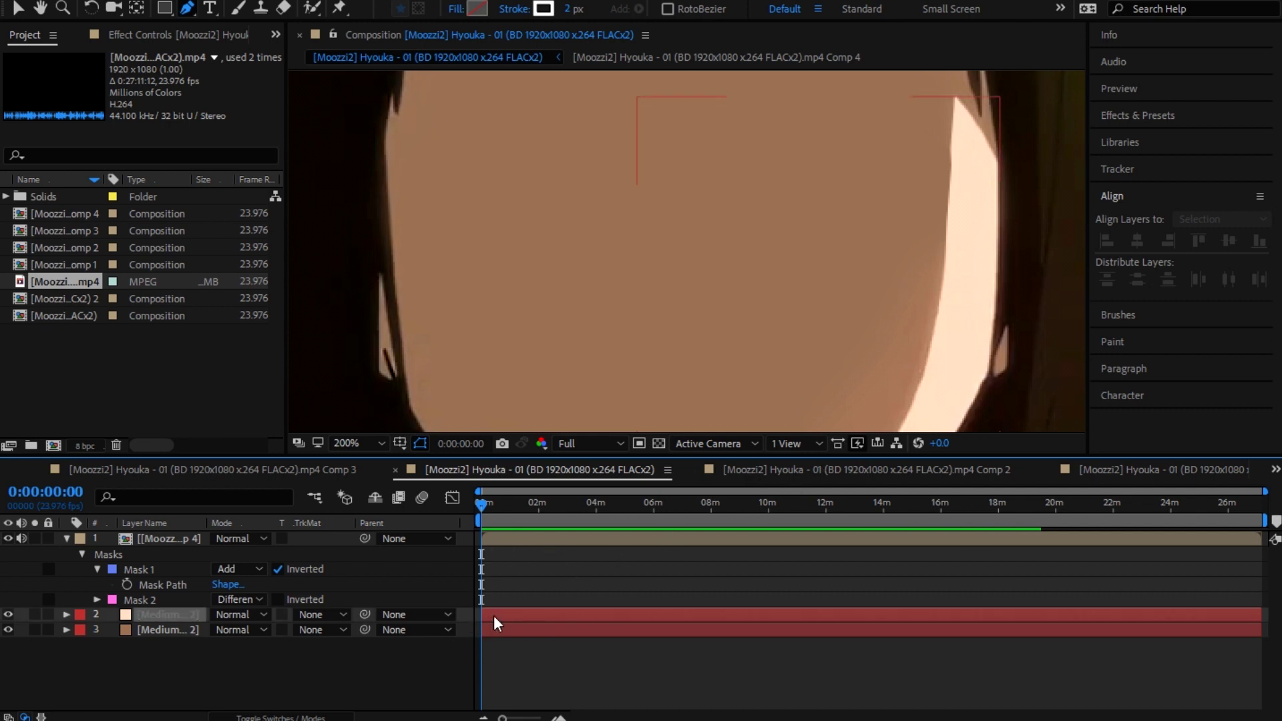
pyautogui.press('m')
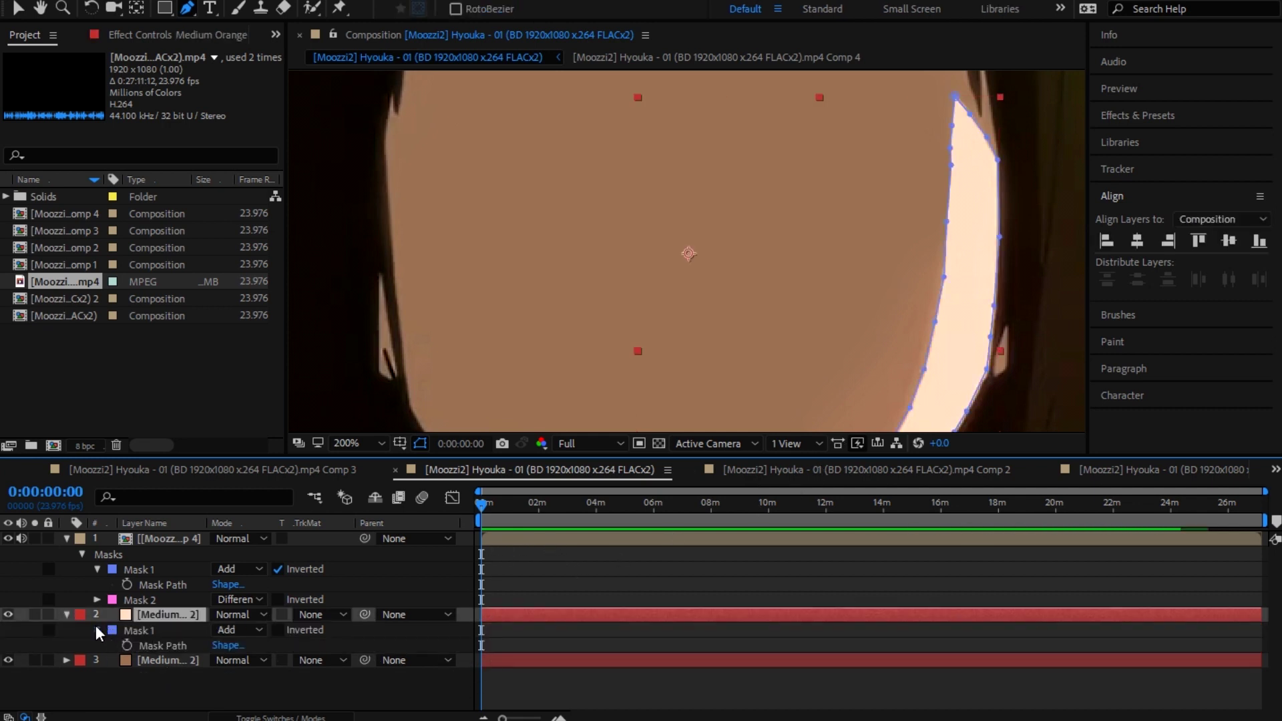
pyautogui.press('m')
pyautogui.press('m')
pyautogui.click(232, 660)
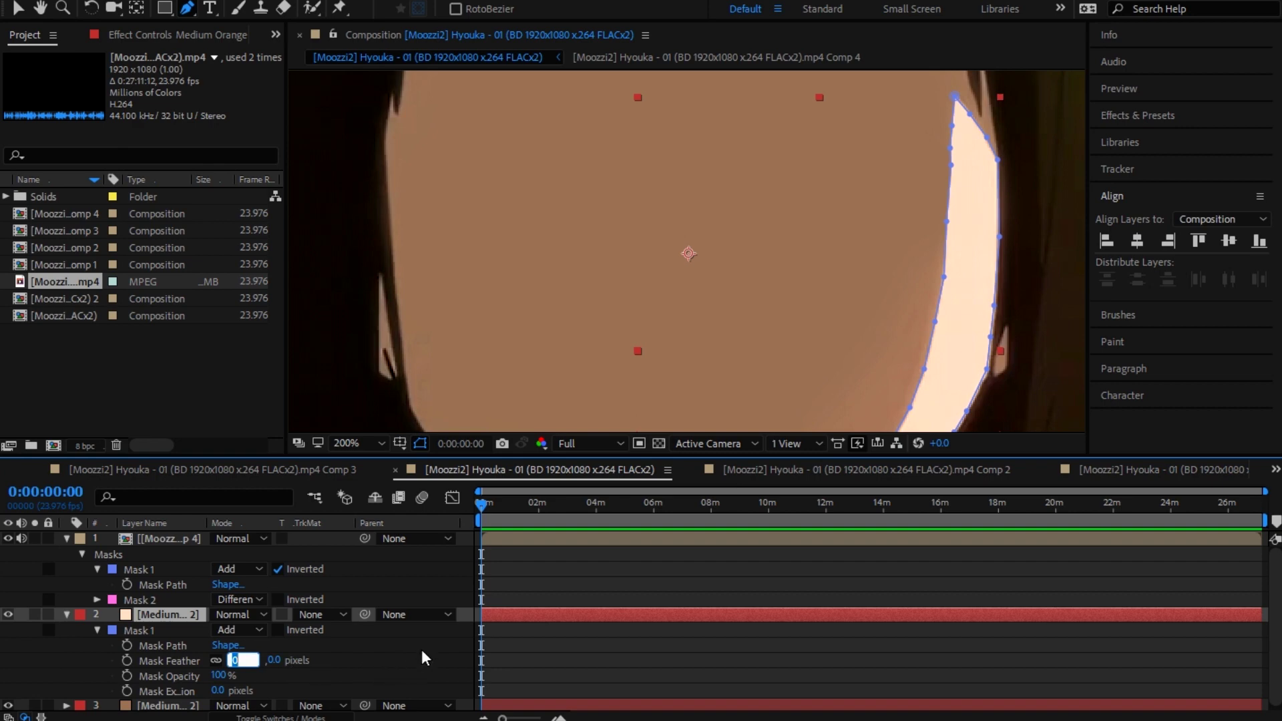
pyautogui.write('2')
pyautogui.click(448, 669)
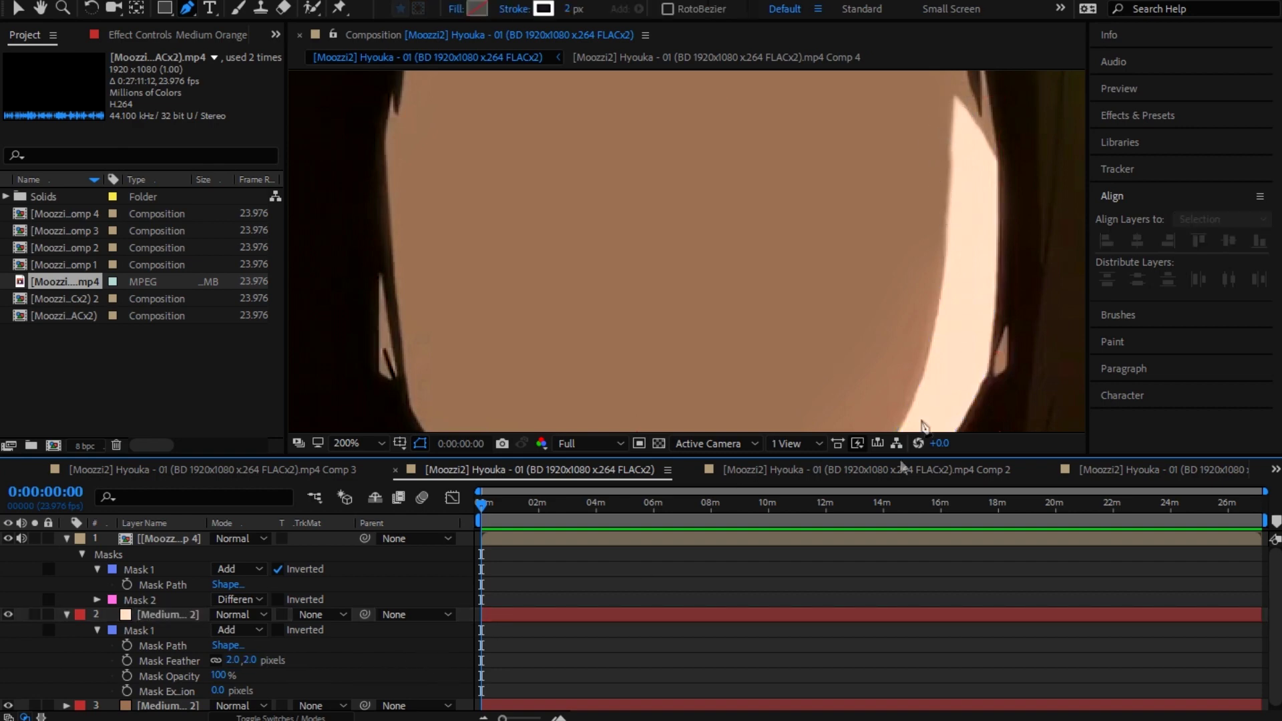
pyautogui.scroll(-1, 957, 235)
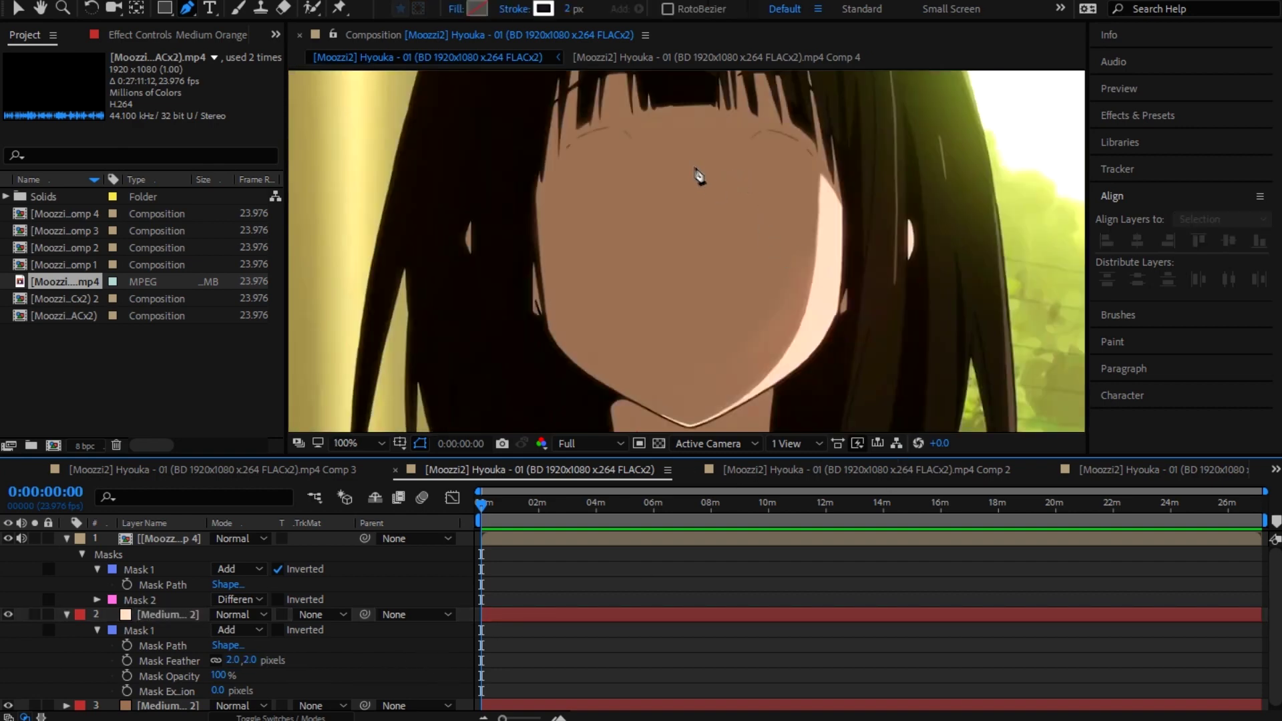
# Step: Pre-compose the top footage layer into a new composition and frame the eyebrows
pyautogui.rightClick(526, 539)
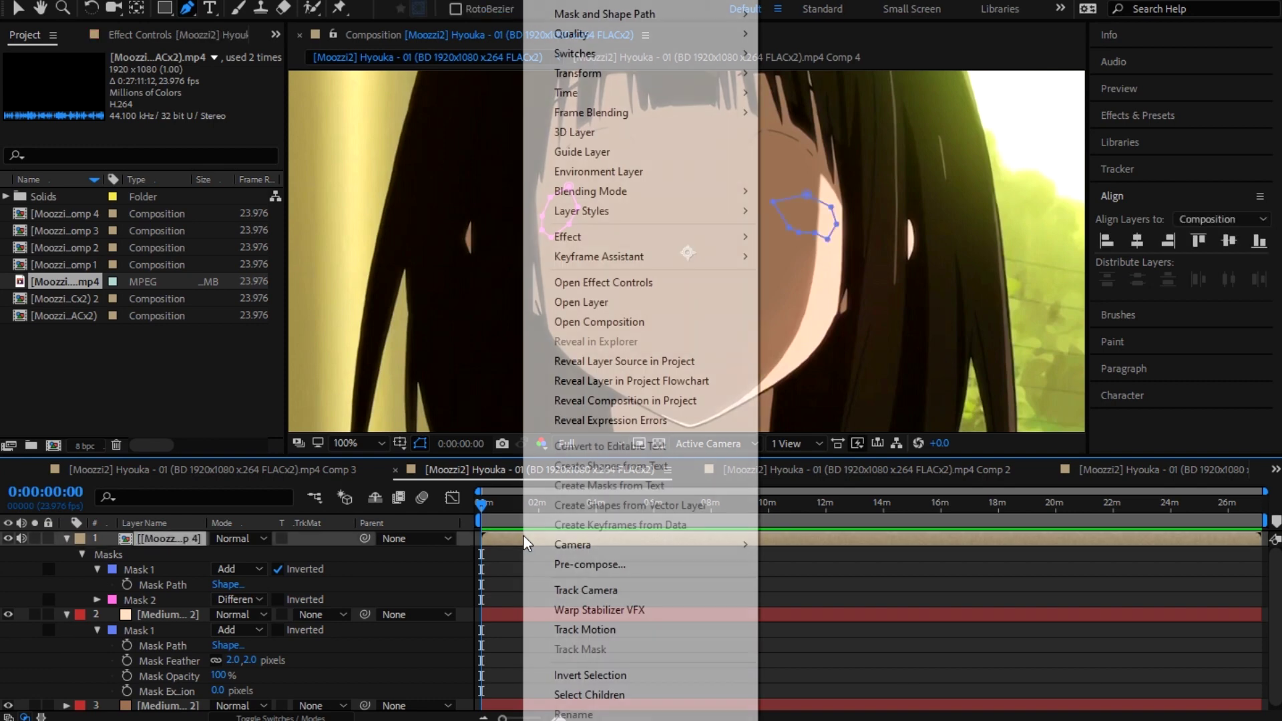
pyautogui.click(583, 564)
pyautogui.click(900, 449)
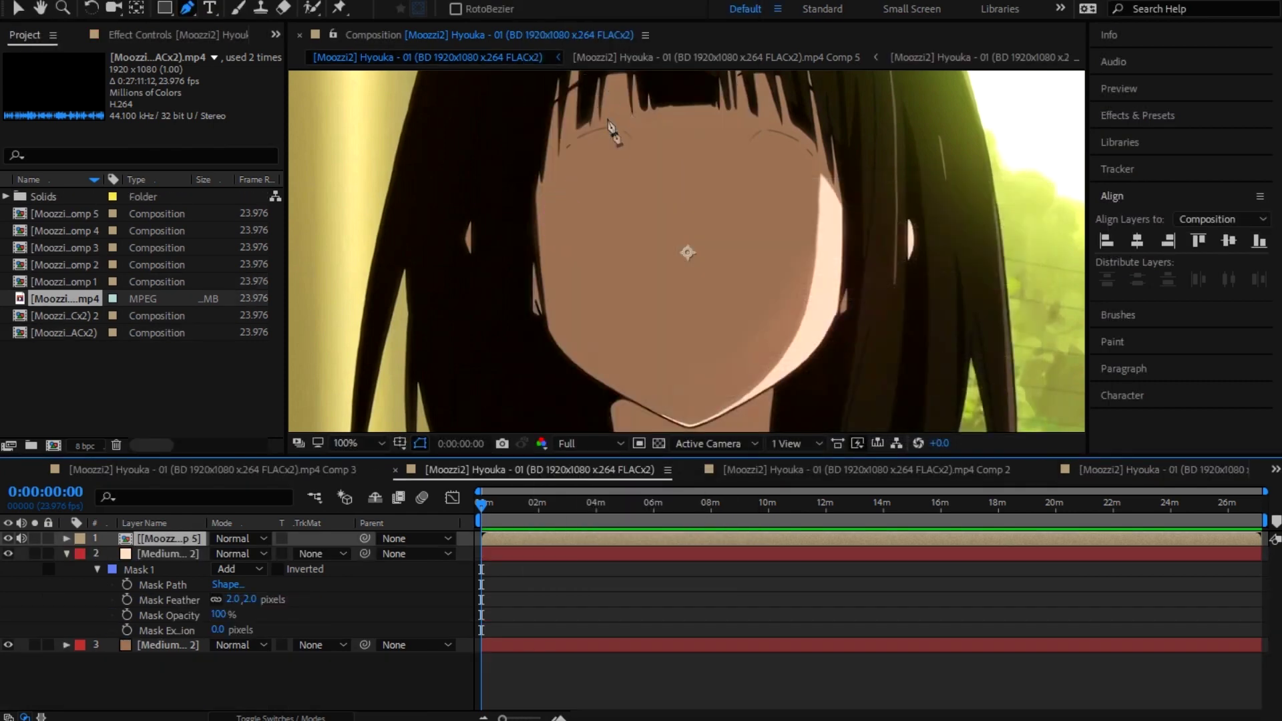
pyautogui.scroll(1, 592, 160)
pyautogui.moveTo(581, 162); pyautogui.dragTo(653, 321)
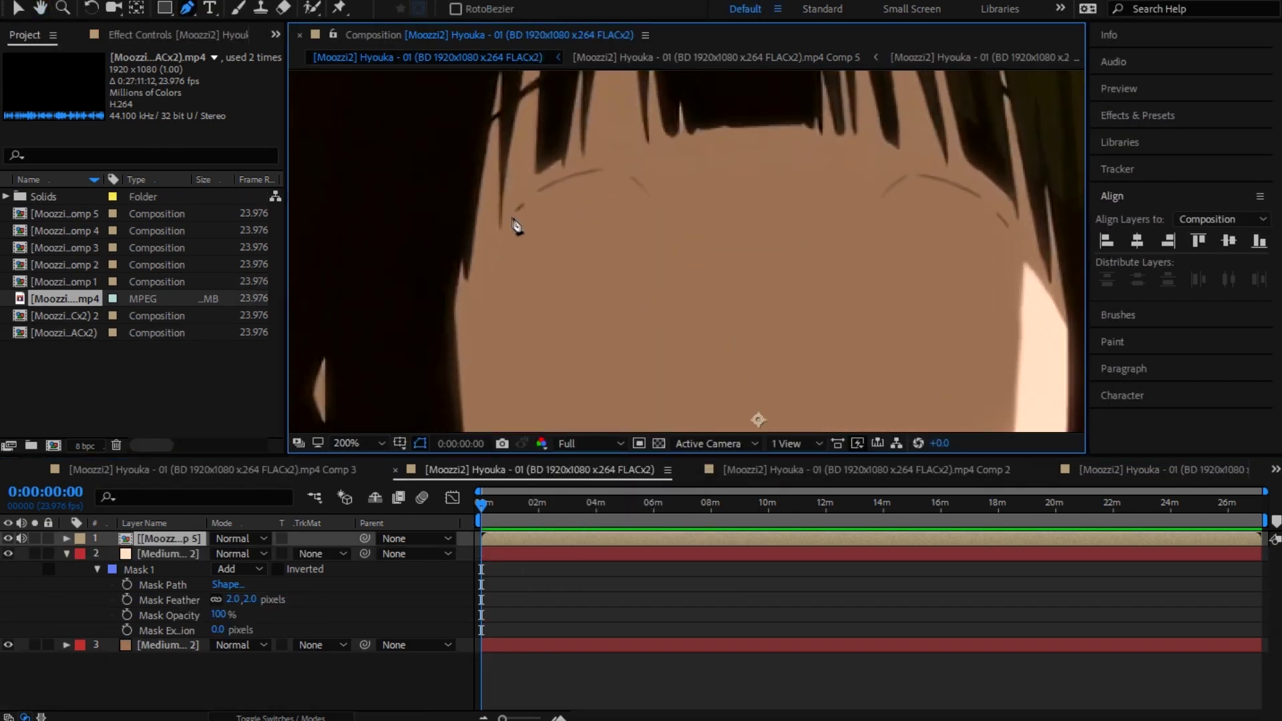
# Step: Draw a closed Pen mask around the left eyebrow and set it to Inverted
pyautogui.click(520, 195)
pyautogui.click(548, 177)
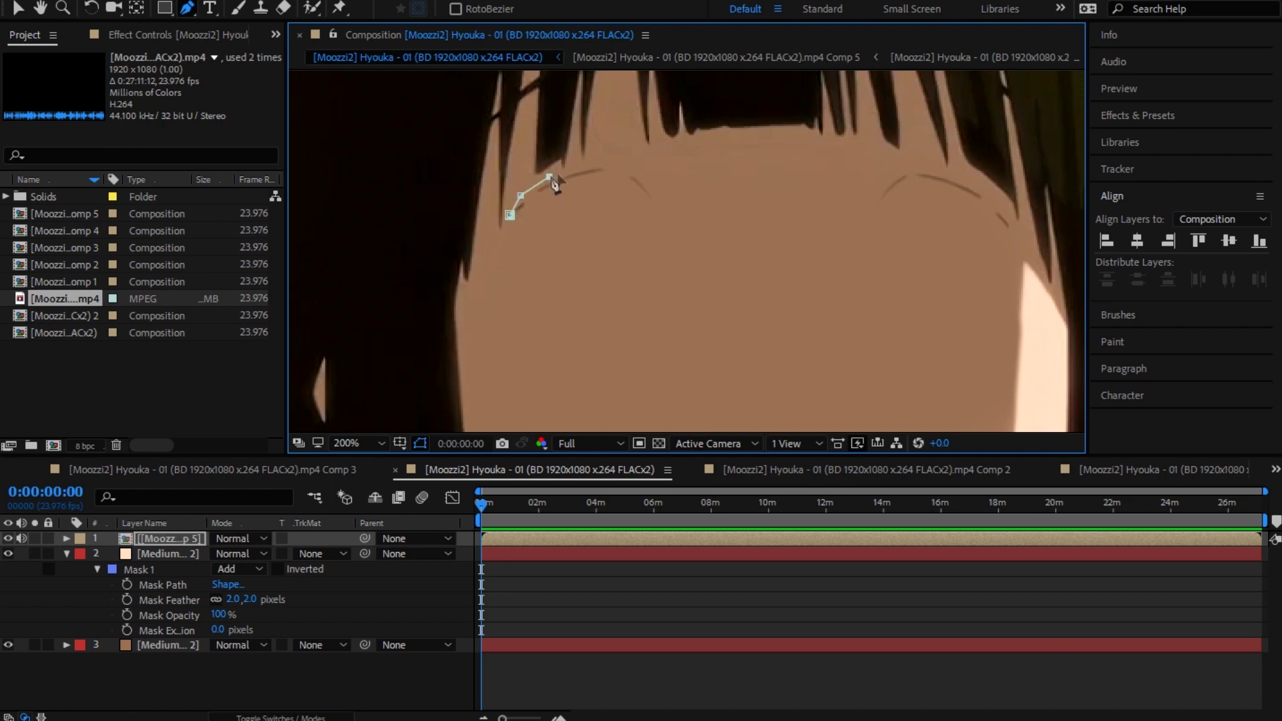
pyautogui.click(584, 168)
pyautogui.click(641, 165)
pyautogui.click(658, 191)
pyautogui.click(659, 211)
pyautogui.click(620, 199)
pyautogui.click(600, 182)
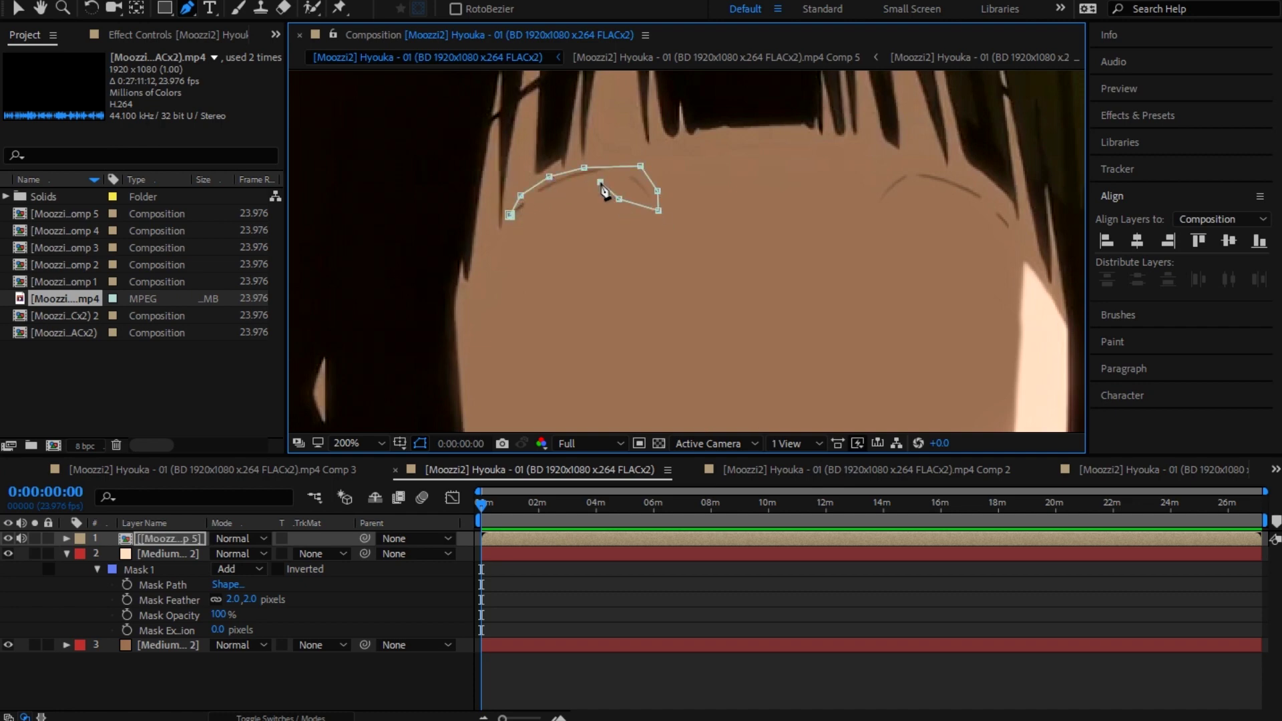
pyautogui.click(564, 194)
pyautogui.click(516, 228)
pyautogui.click(510, 214)
pyautogui.press('m')
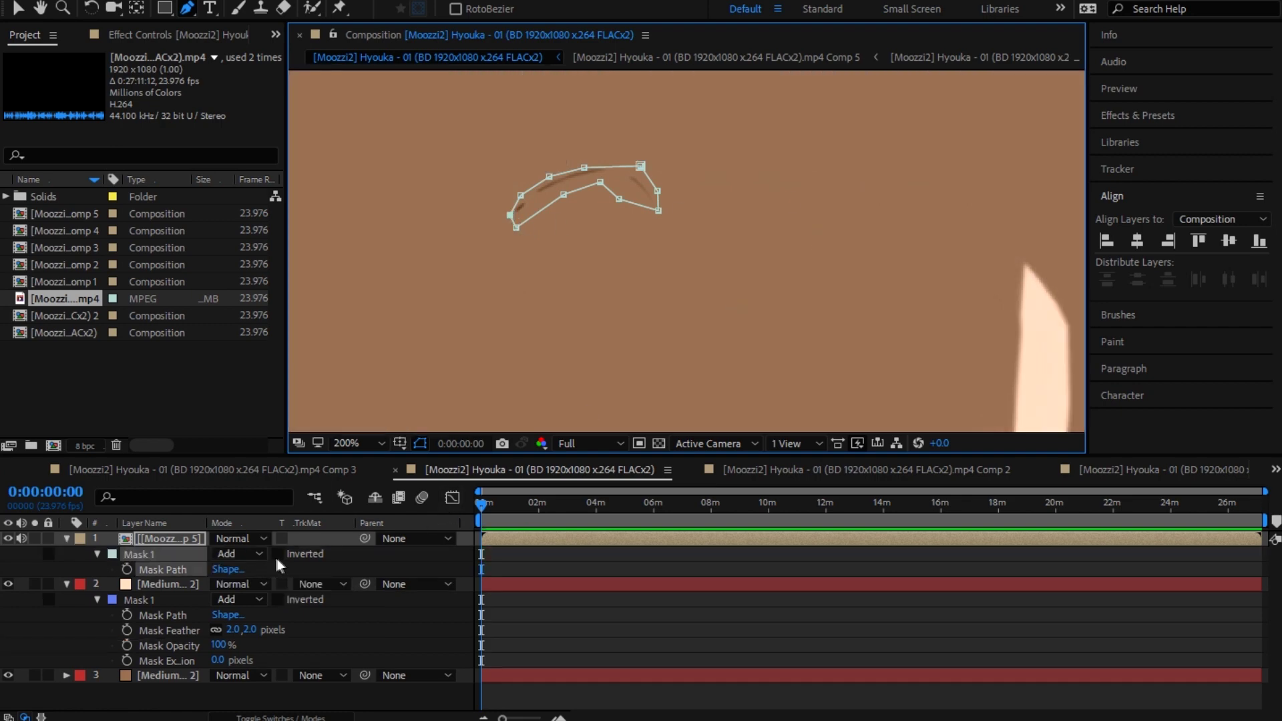
pyautogui.click(277, 554)
# Step: Outline the right eyebrow with a second closed Pen mask
pyautogui.click(895, 209)
pyautogui.click(913, 197)
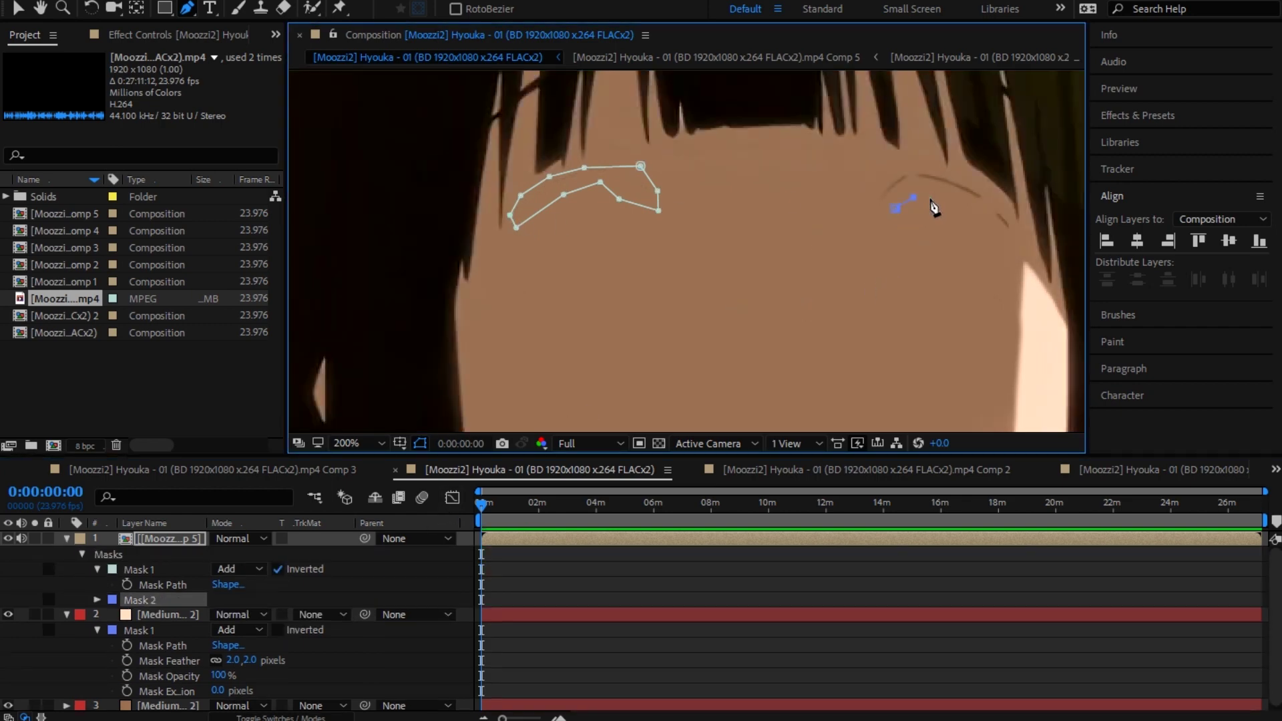
pyautogui.click(938, 202)
pyautogui.click(966, 217)
pyautogui.click(990, 228)
pyautogui.click(1016, 238)
pyautogui.click(942, 176)
pyautogui.click(922, 165)
pyautogui.click(895, 168)
pyautogui.click(870, 181)
pyautogui.click(876, 201)
pyautogui.click(896, 209)
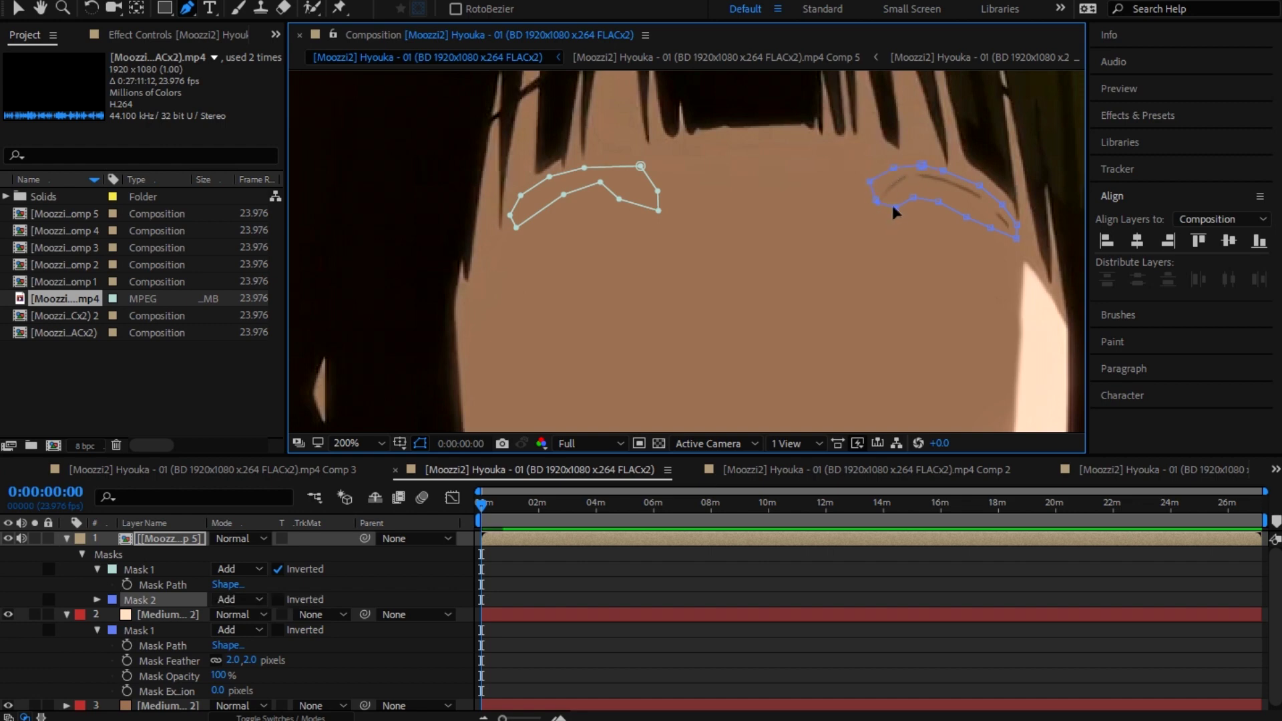
# Step: Set the right eyebrow's Mask 2 mode to Difference
pyautogui.click(241, 599)
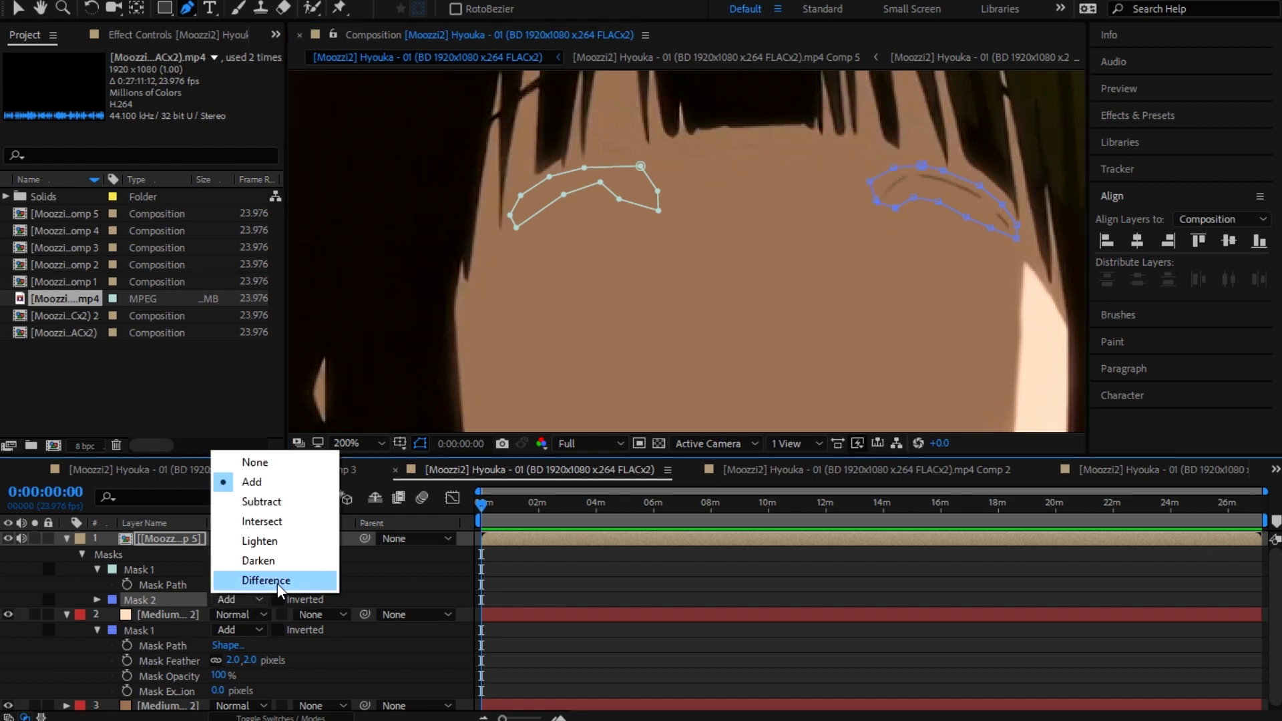
pyautogui.click(278, 584)
pyautogui.scroll(-3, 668, 331)
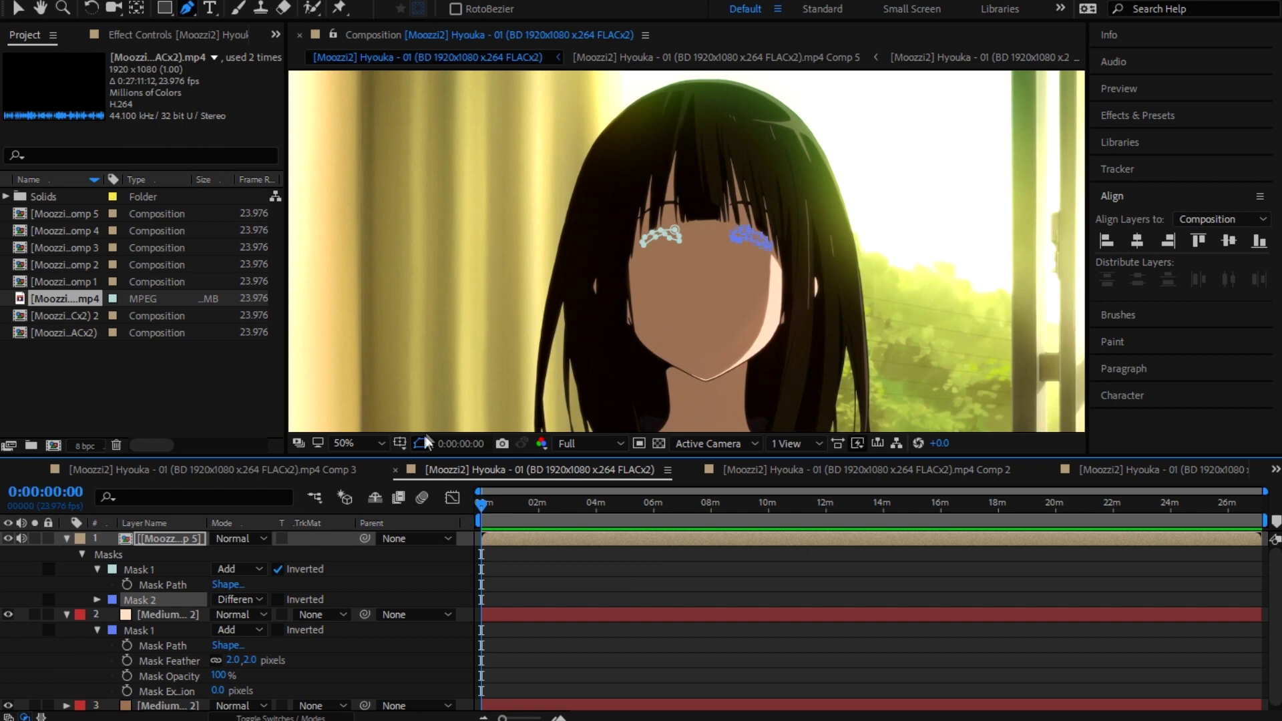
pyautogui.click(360, 442)
# Step: Fit the frame in the viewer and pre-compose the eyebrow-masked layer into Comp 6
pyautogui.click(358, 120)
pyautogui.press('F2')
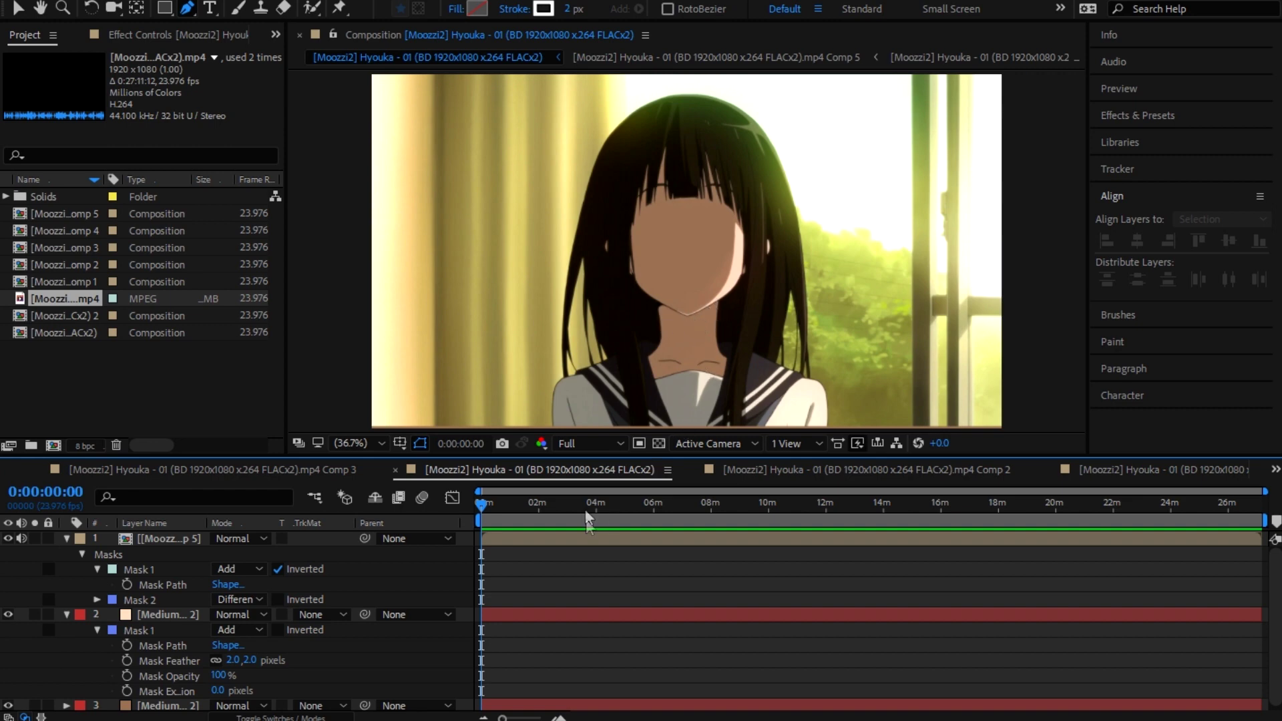
pyautogui.click(534, 538)
pyautogui.rightClick(517, 540)
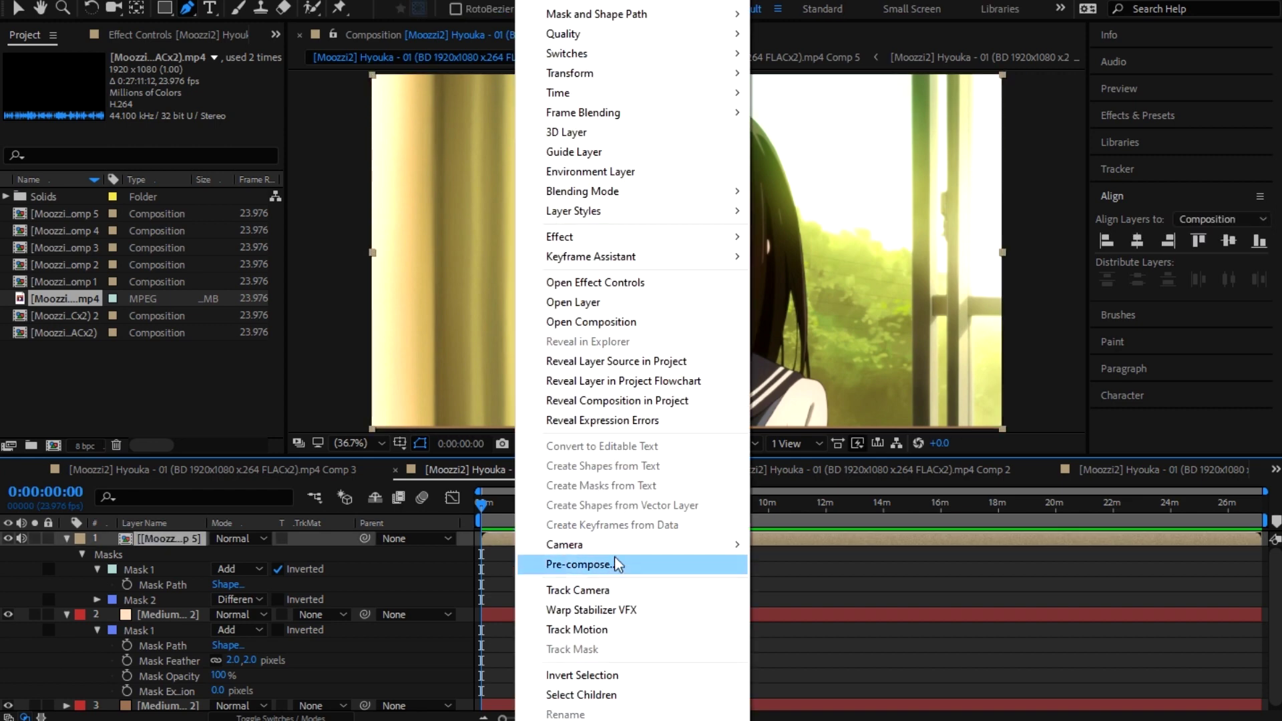
pyautogui.click(617, 564)
pyautogui.click(895, 448)
pyautogui.scroll(3, 614, 368)
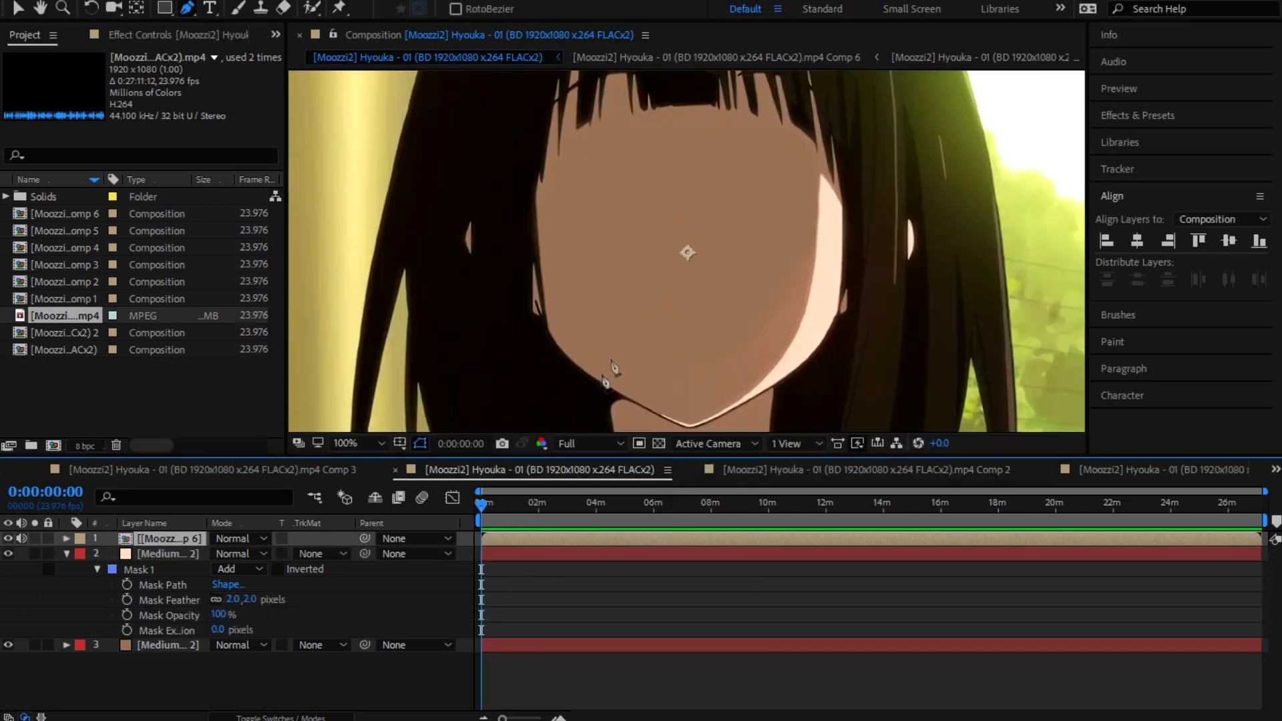
# Step: Start the neck mask at the shadow's left edge, curving it up to the shadow's top
pyautogui.click(609, 407)
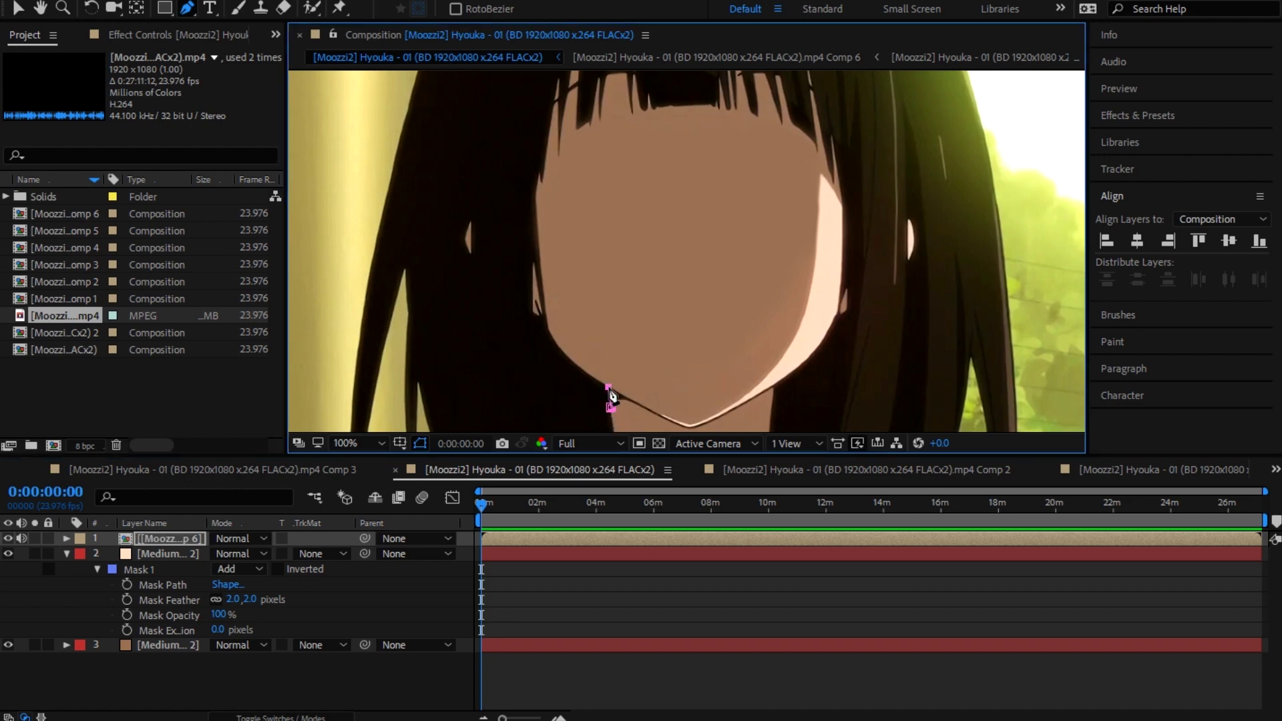
pyautogui.scroll(2, 609, 392)
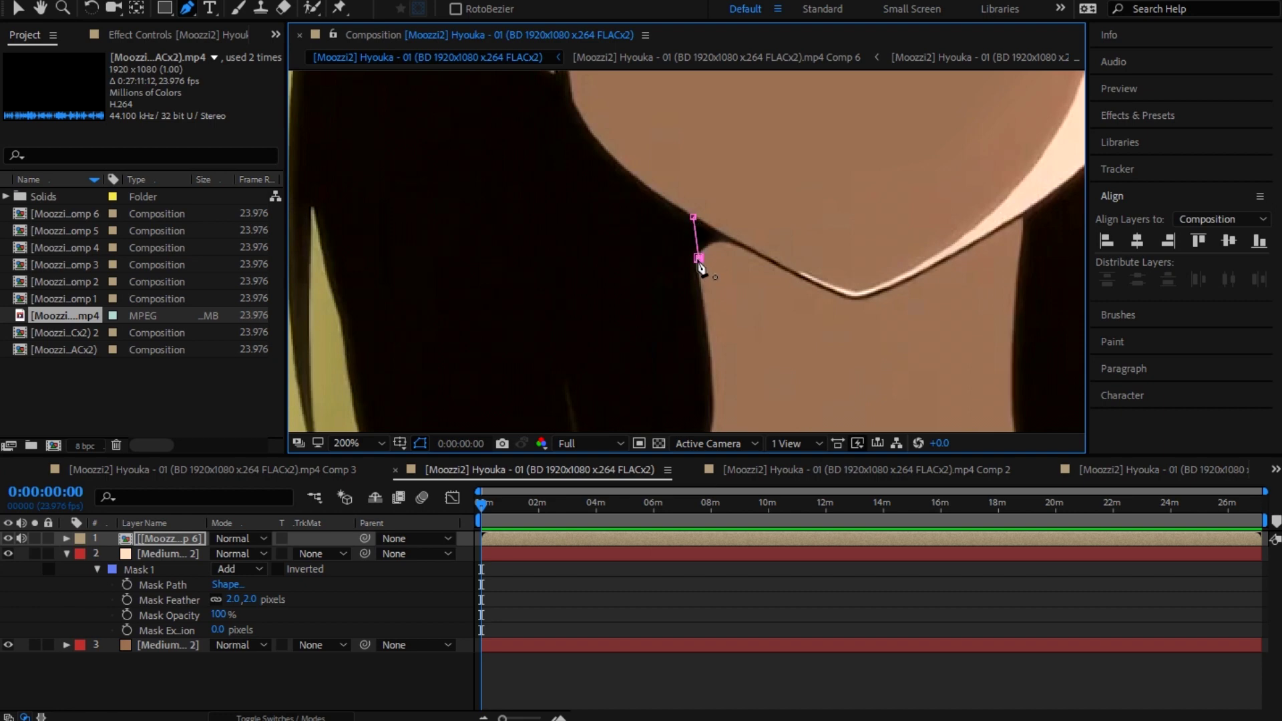
pyautogui.click(697, 260)
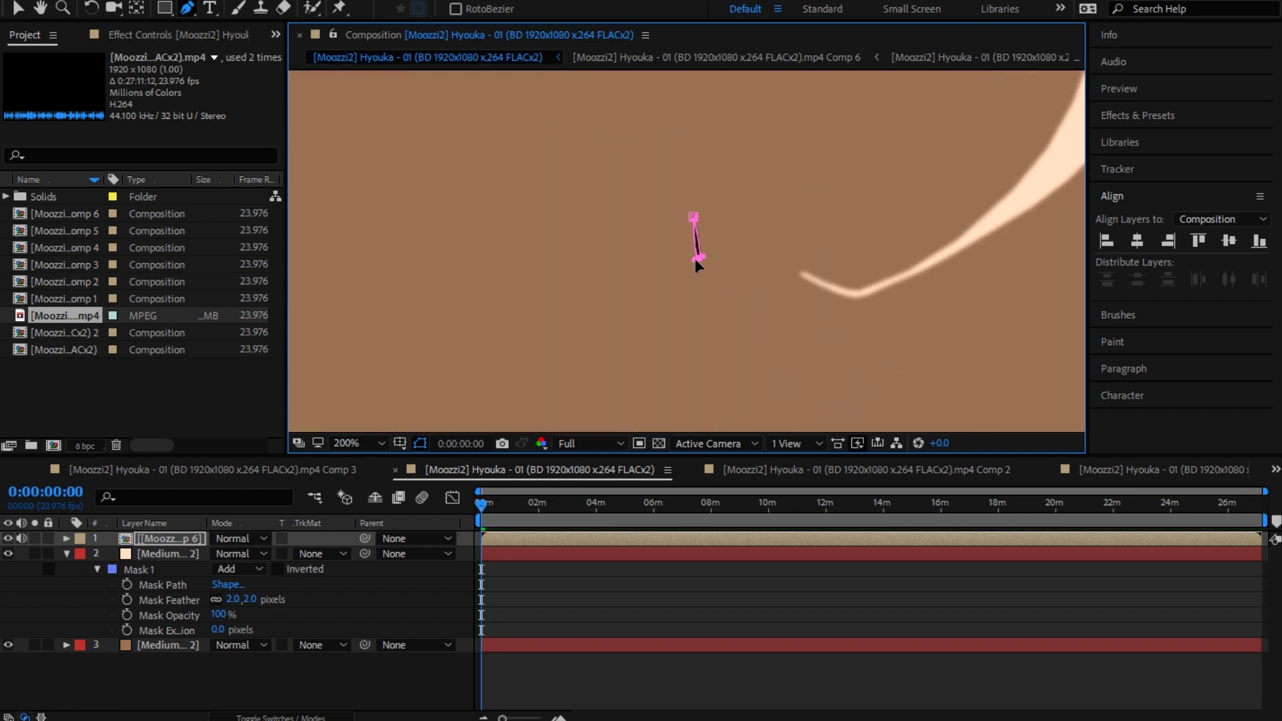
pyautogui.click(693, 219)
pyautogui.moveTo(694, 218); pyautogui.dragTo(690, 217)
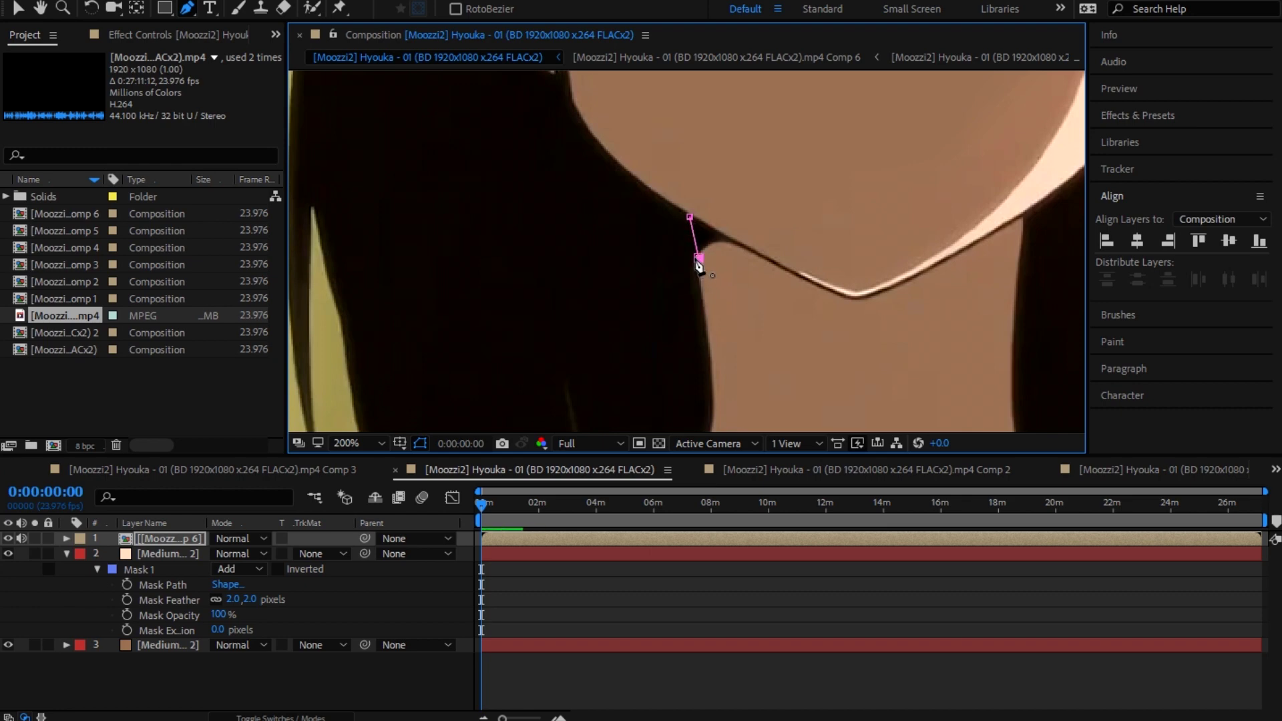
pyautogui.scroll(2, 698, 265)
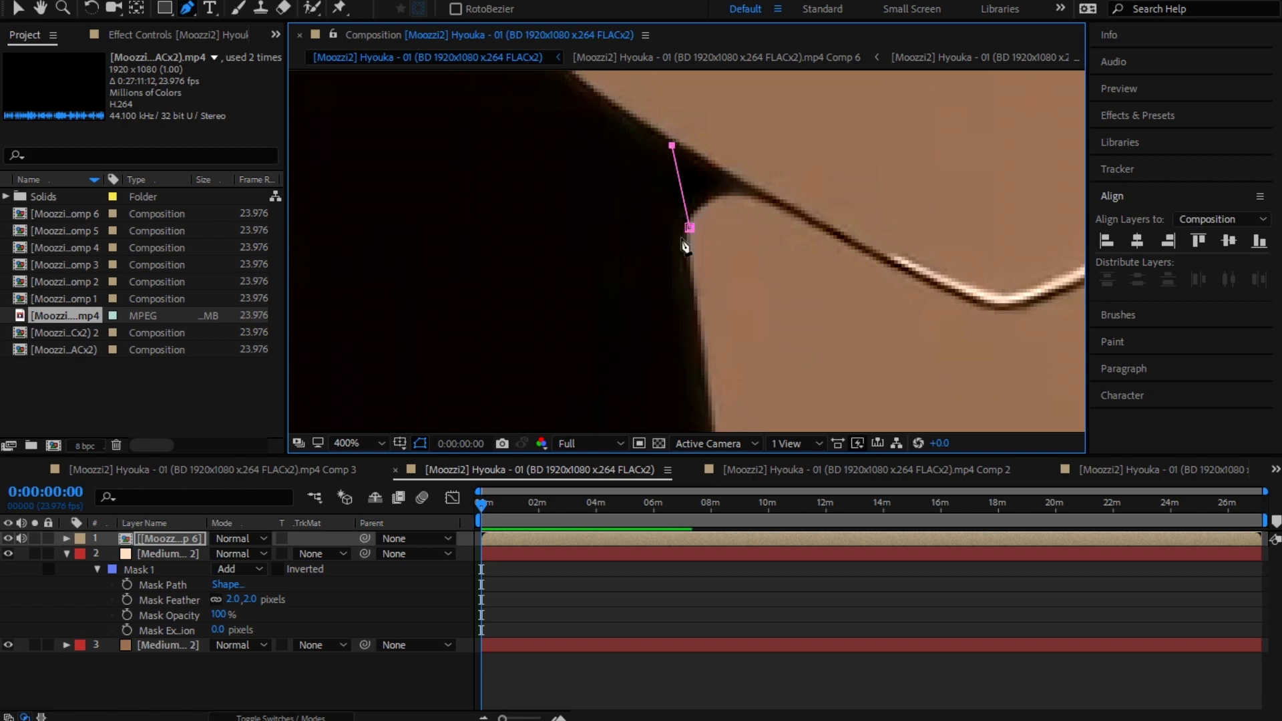
pyautogui.hotkey('ctrl', 'z')
pyautogui.moveTo(685, 231); pyautogui.dragTo(676, 179)
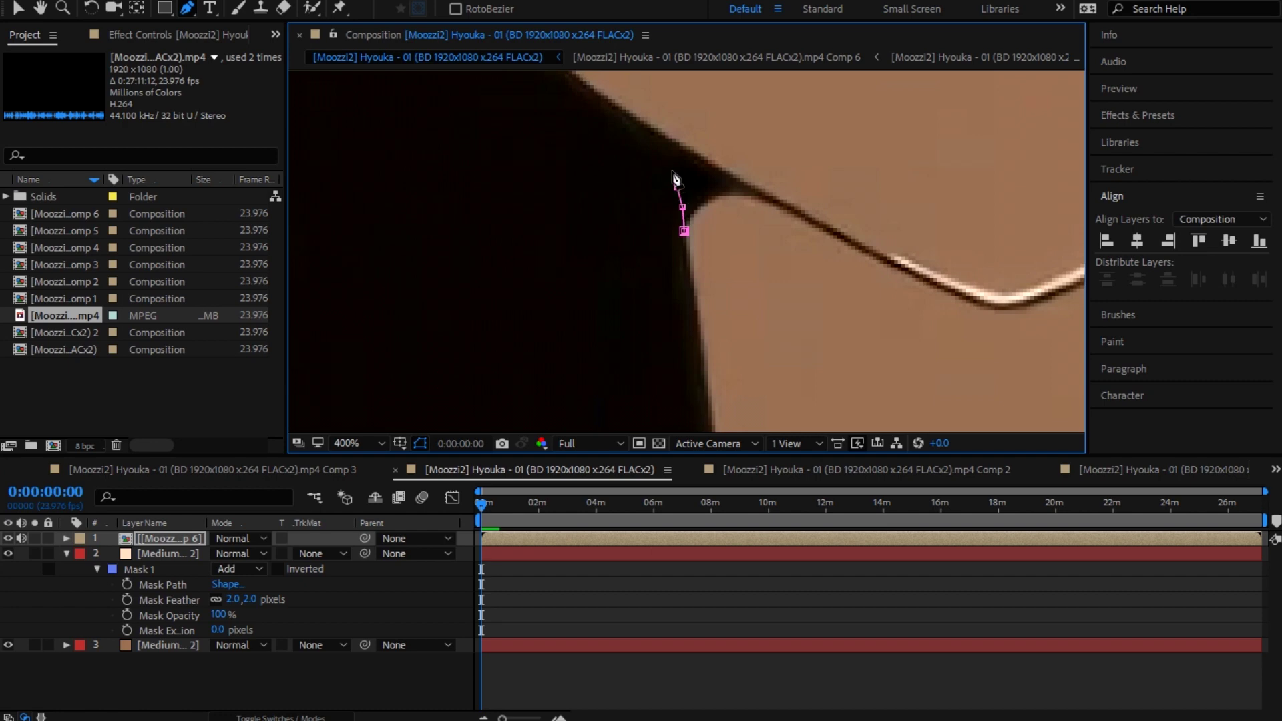
pyautogui.click(672, 170)
pyautogui.click(664, 153)
pyautogui.click(647, 121)
pyautogui.press(',')
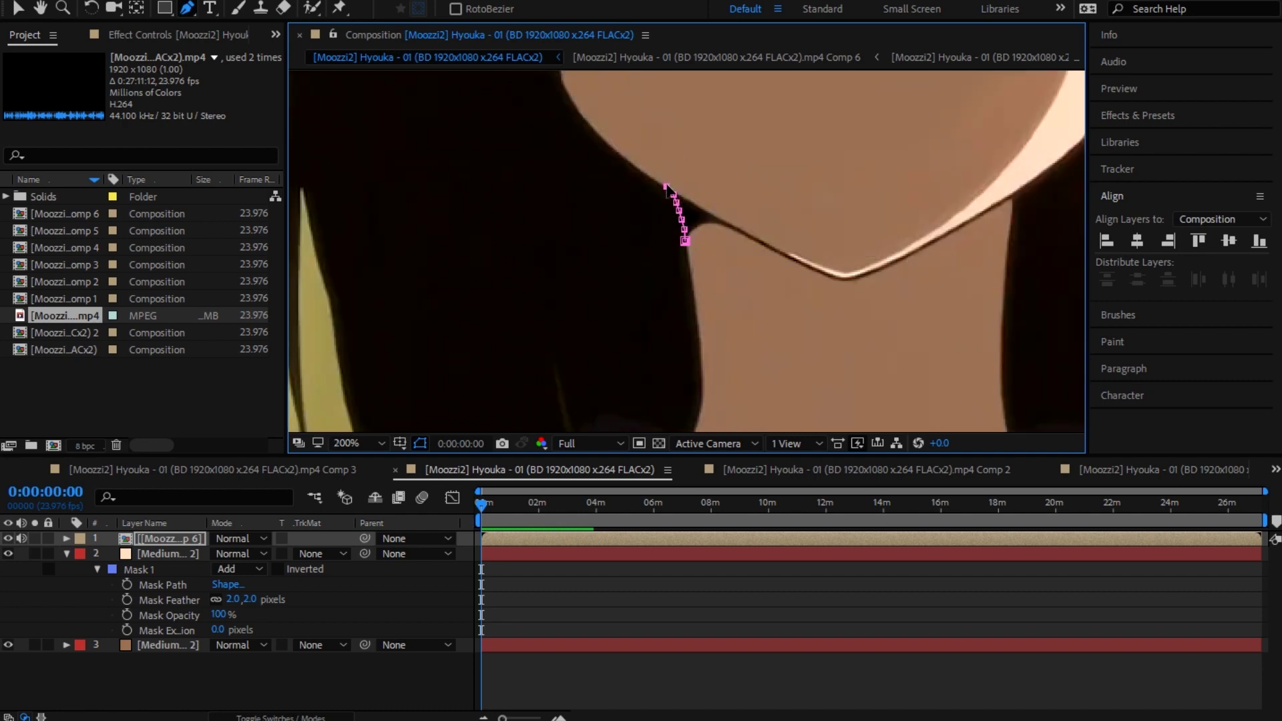
# Step: Extend the neck mask rightward, tracing above the neckline
pyautogui.click(690, 172)
pyautogui.click(735, 209)
pyautogui.click(805, 239)
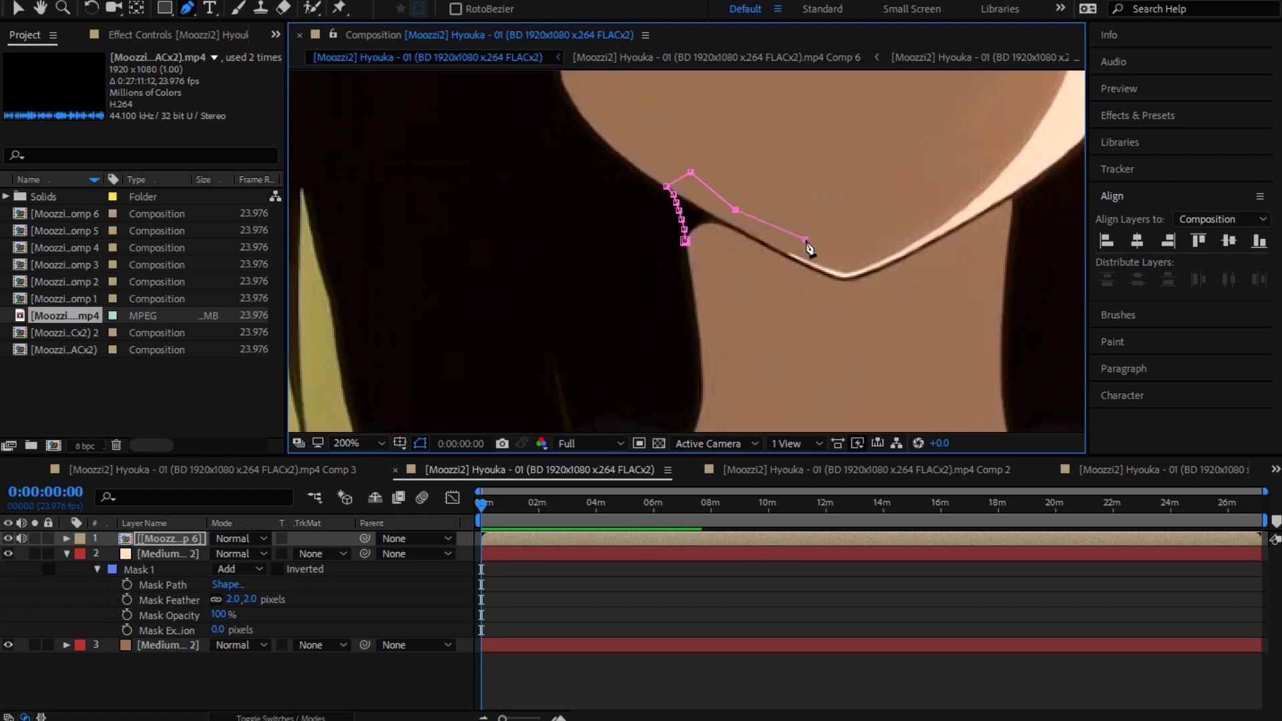
pyautogui.click(855, 245)
pyautogui.click(893, 216)
pyautogui.click(952, 200)
pyautogui.click(997, 191)
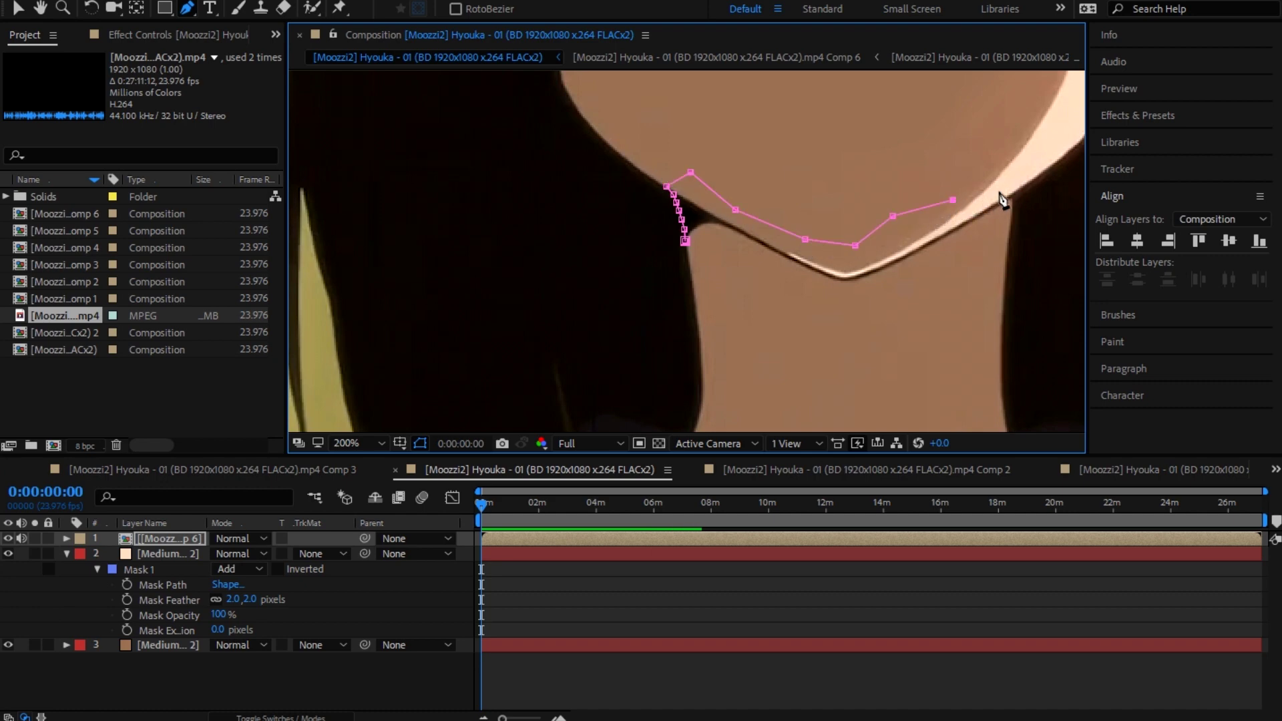
pyautogui.click(1016, 189)
# Step: Trace back below the neckline and close the mask around the neck shadow
pyautogui.click(1004, 225)
pyautogui.click(956, 267)
pyautogui.click(886, 296)
pyautogui.click(819, 288)
pyautogui.click(752, 273)
pyautogui.click(709, 250)
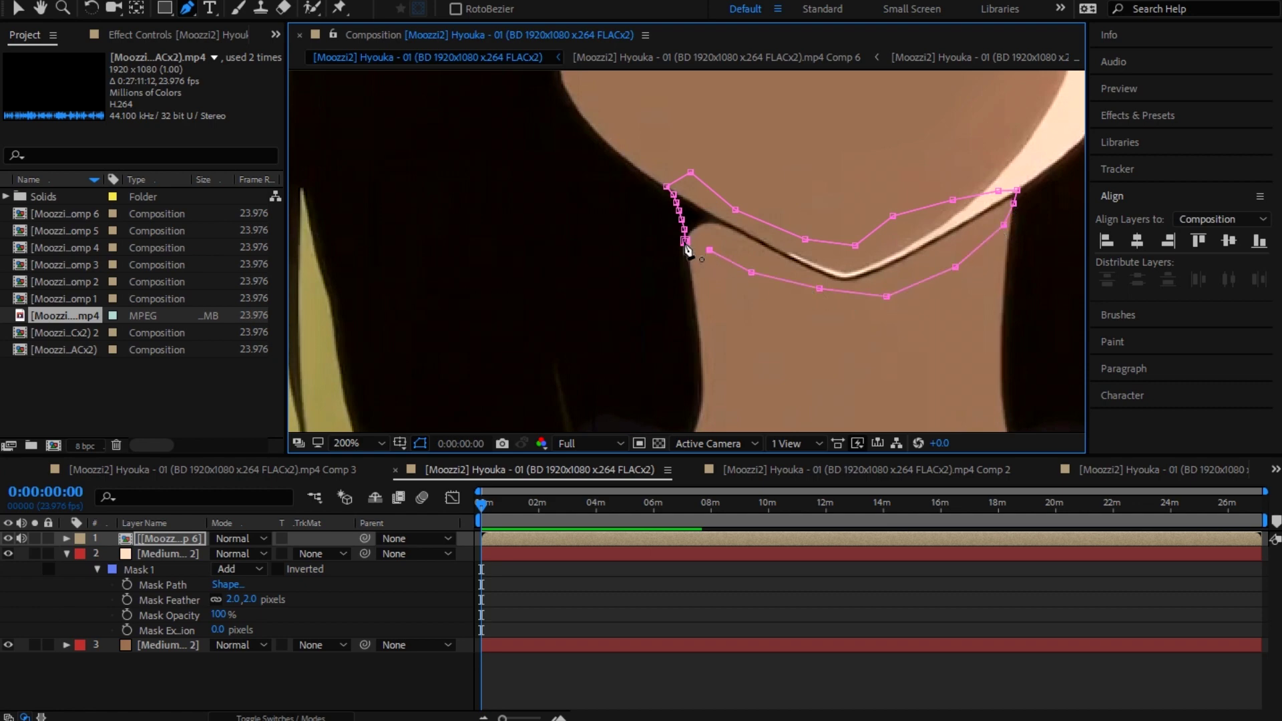
pyautogui.click(685, 241)
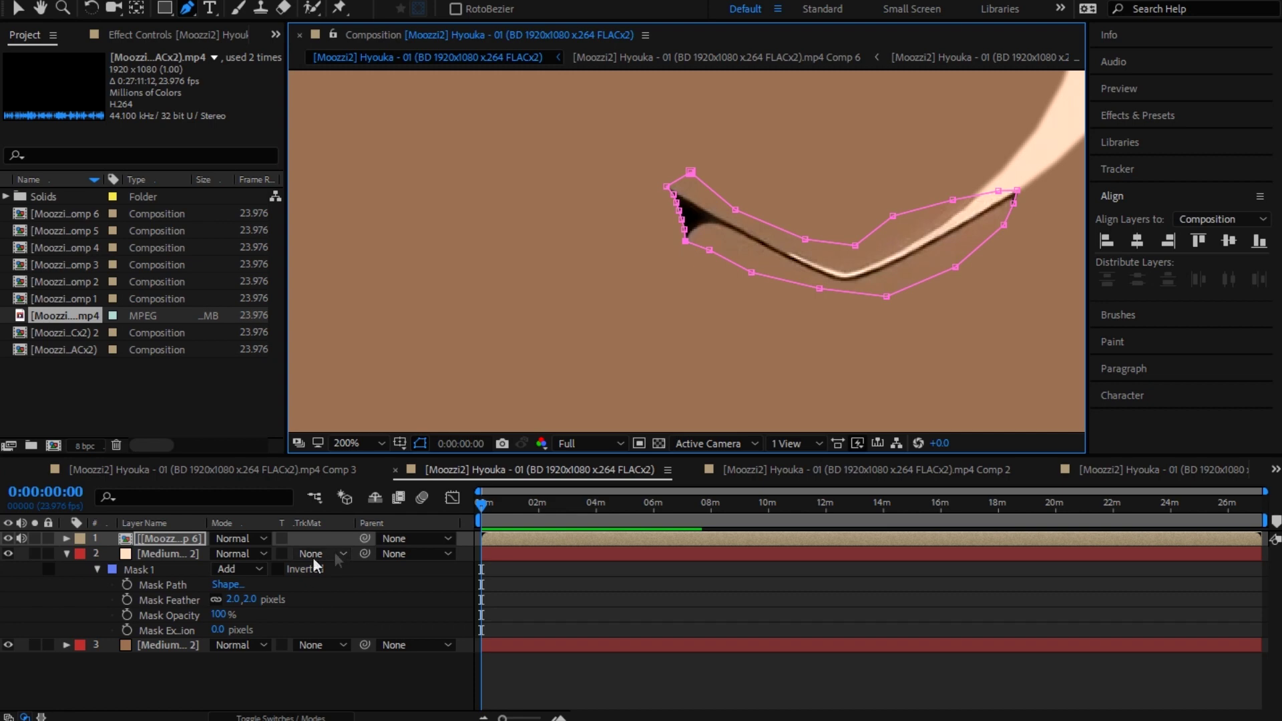
pyautogui.hotkey('ctrl', 'v')
# Step: Invert the top layer's neck Mask 1 and preview the result
pyautogui.click(286, 551)
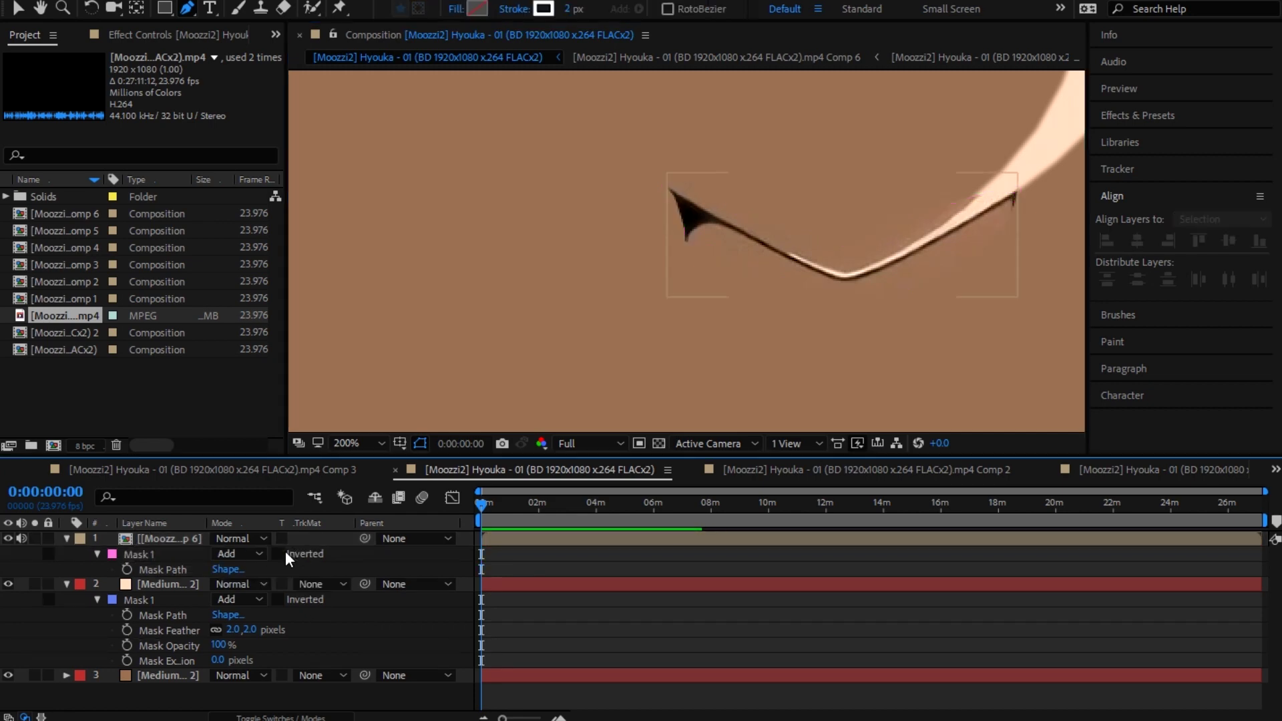
pyautogui.click(278, 554)
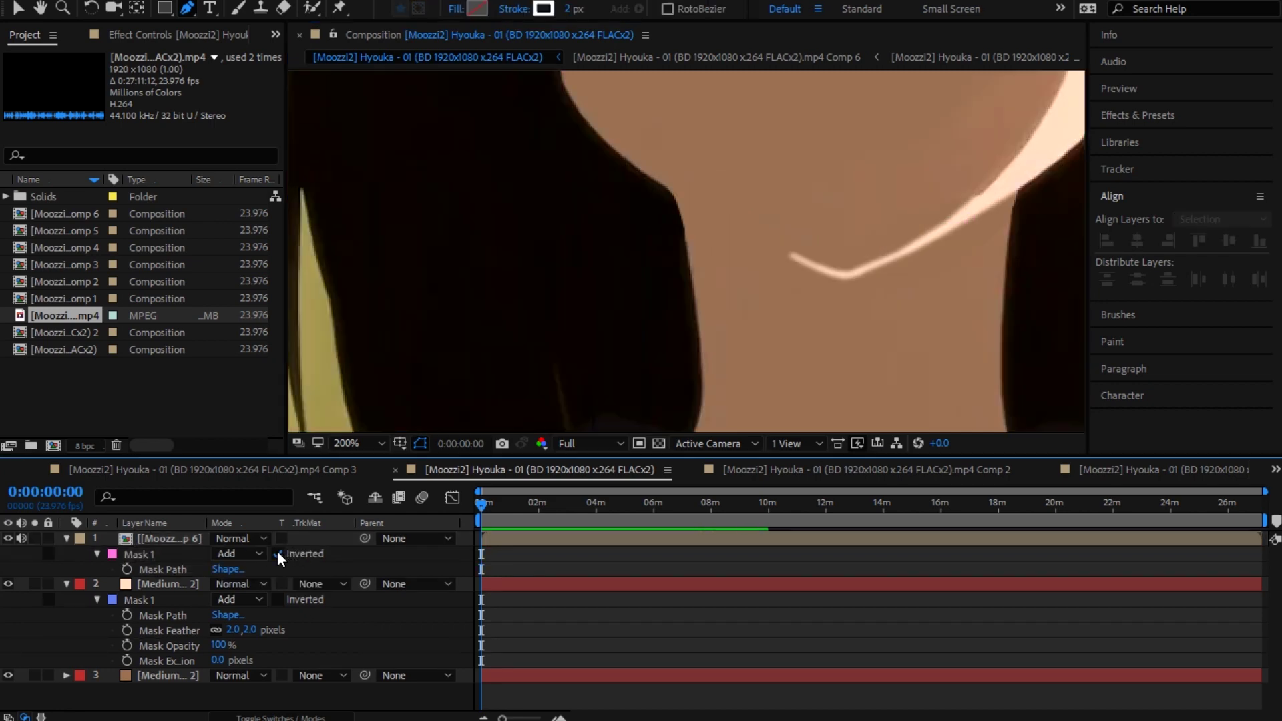
pyautogui.click(802, 586)
pyautogui.scroll(-1, 843, 358)
pyautogui.click(786, 603)
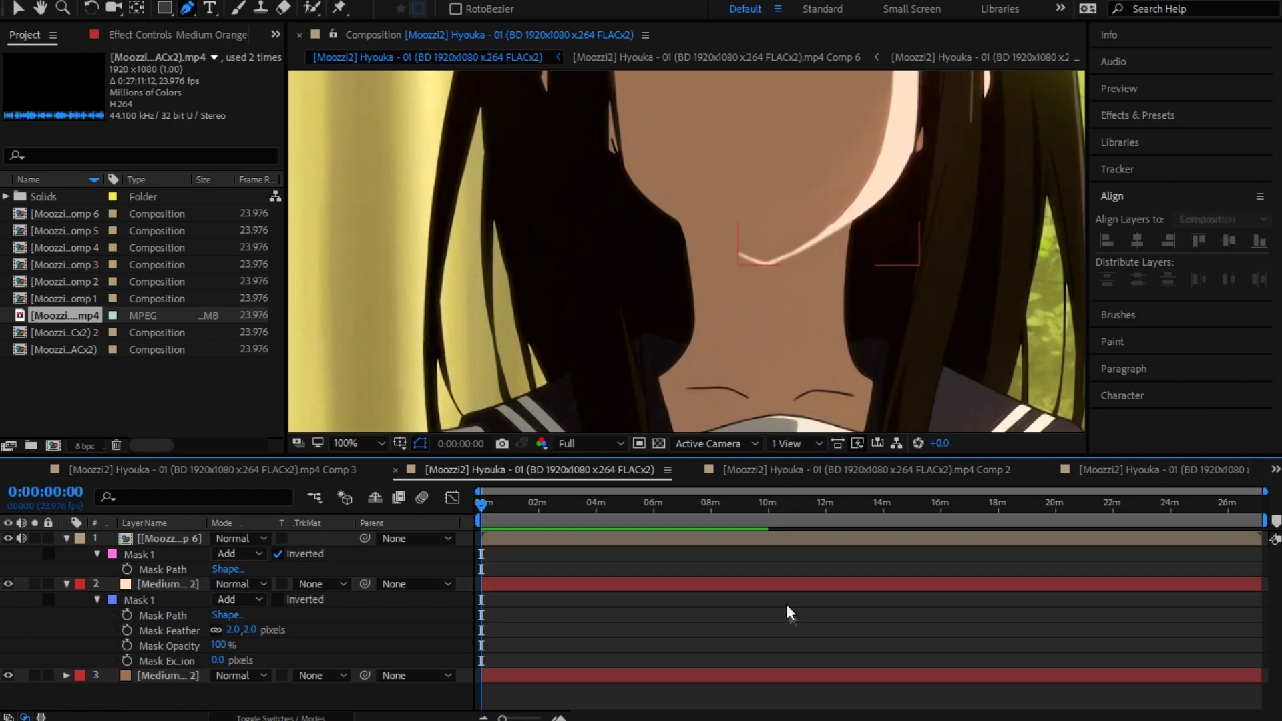
pyautogui.scroll(-1, 768, 263)
pyautogui.scroll(1, 781, 263)
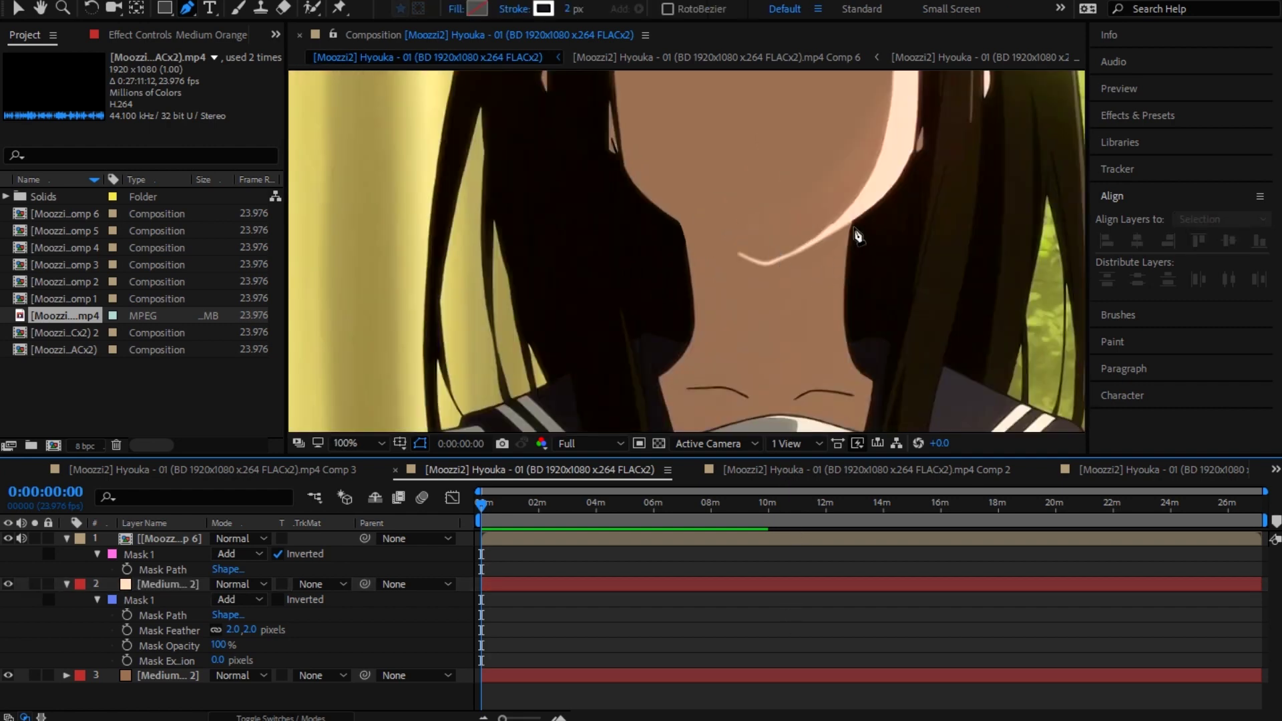
pyautogui.scroll(1, 860, 250)
pyautogui.scroll(-1, 973, 197)
pyautogui.scroll(-1, 888, 248)
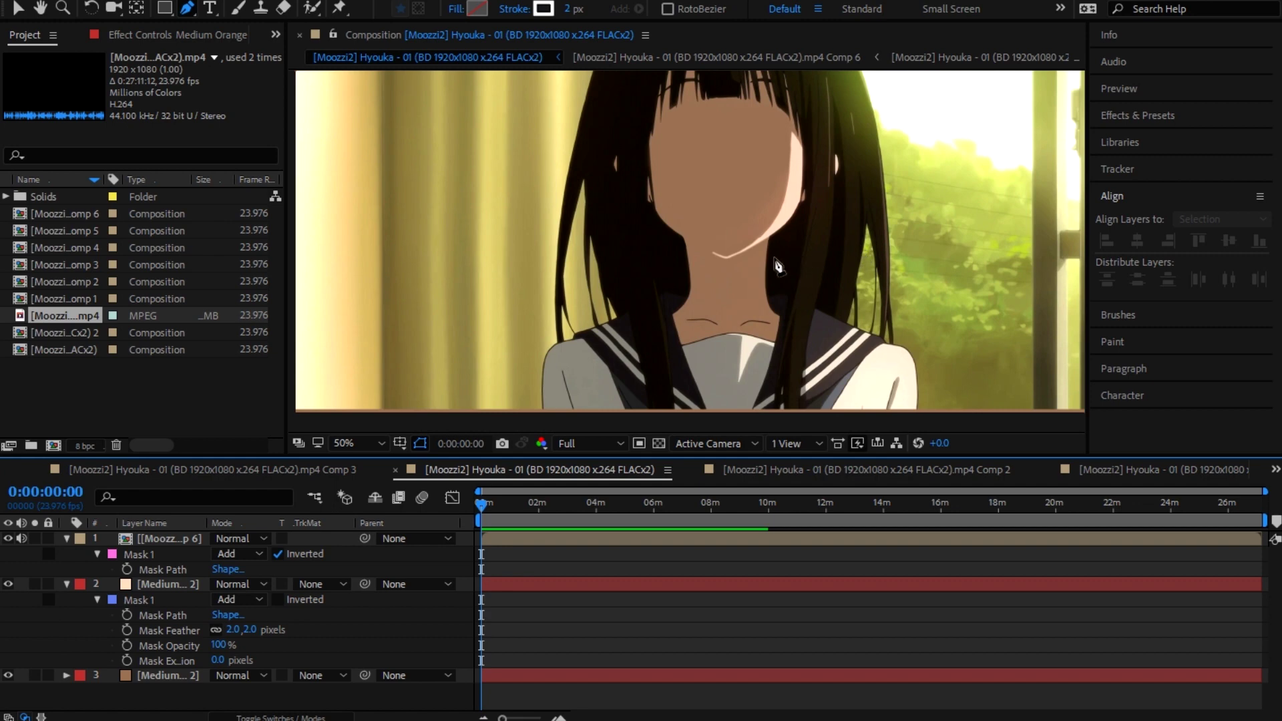
pyautogui.scroll(1, 778, 266)
# Step: Select the skin-coloured solid and nudge its Mask 1 outline slightly
pyautogui.click(637, 586)
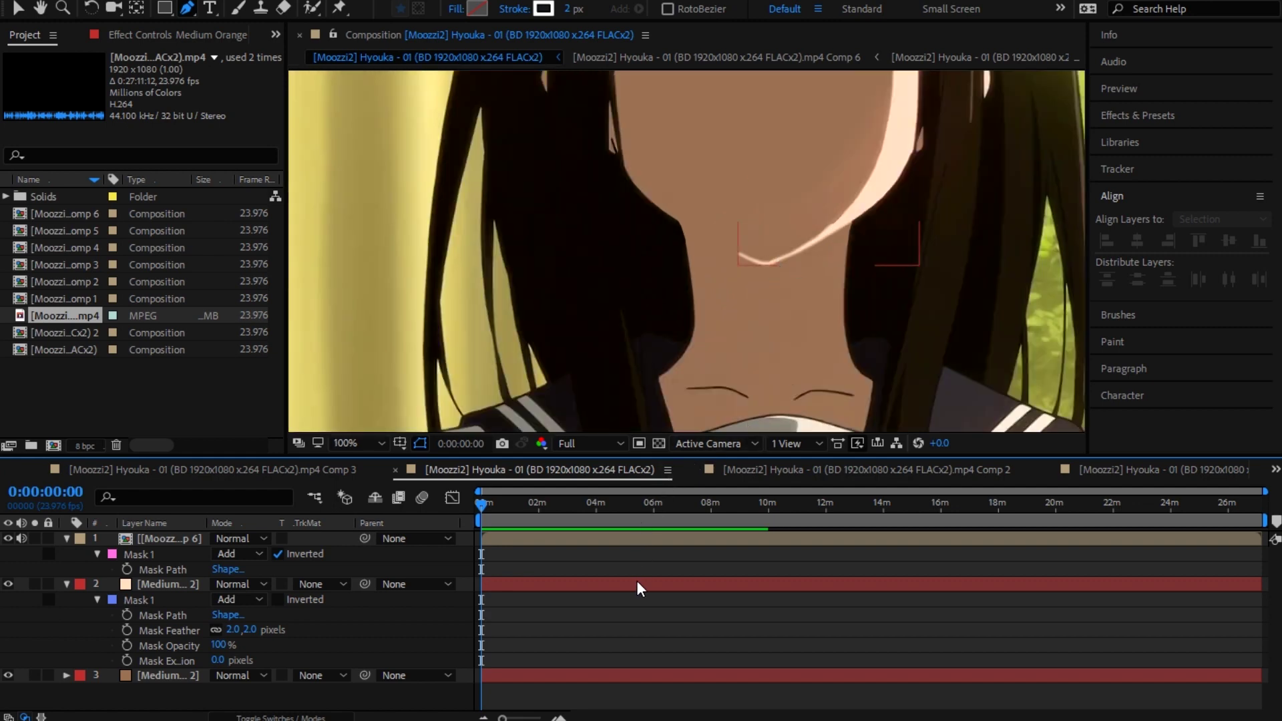
pyautogui.click(691, 675)
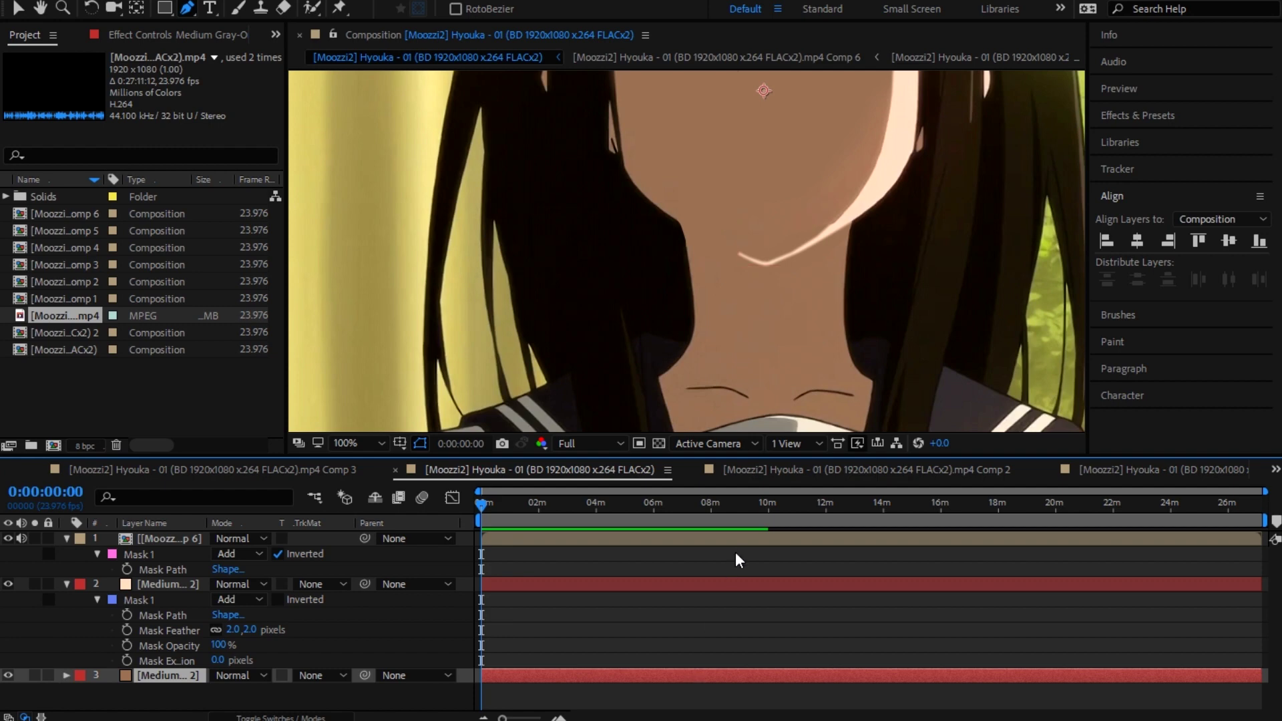
pyautogui.click(730, 582)
pyautogui.scroll(2, 691, 250)
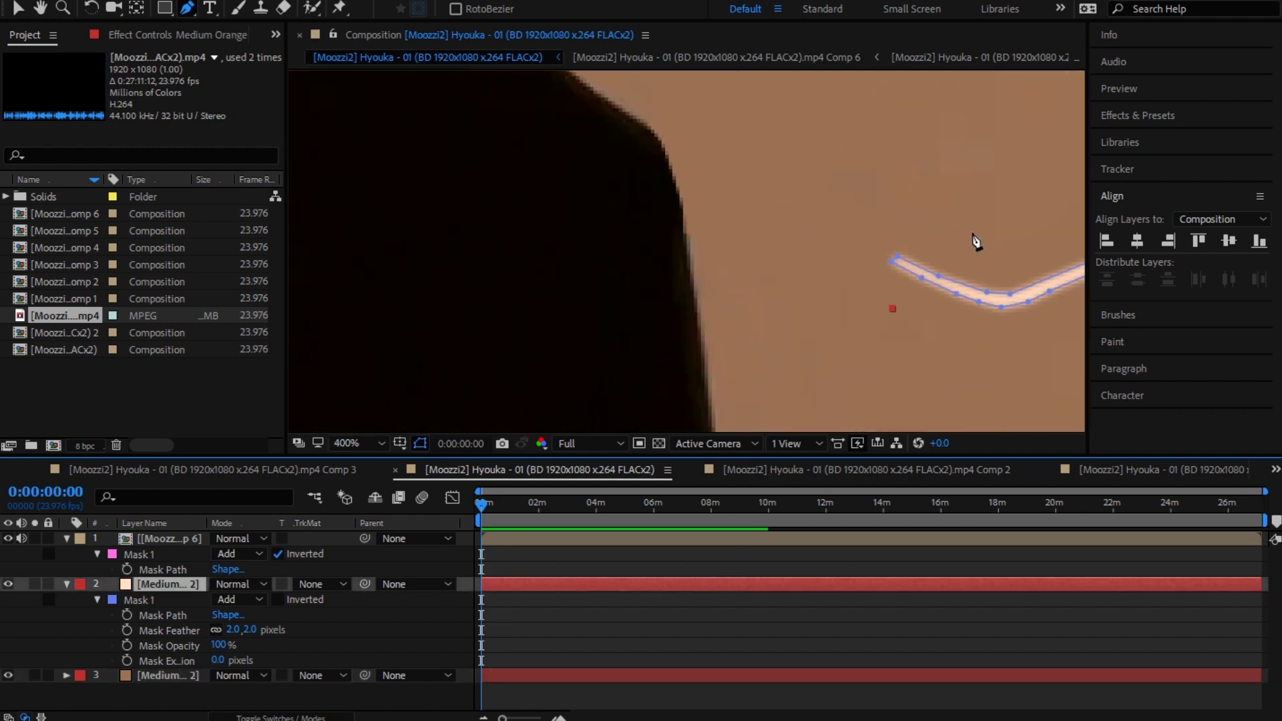
pyautogui.scroll(-1, 975, 240)
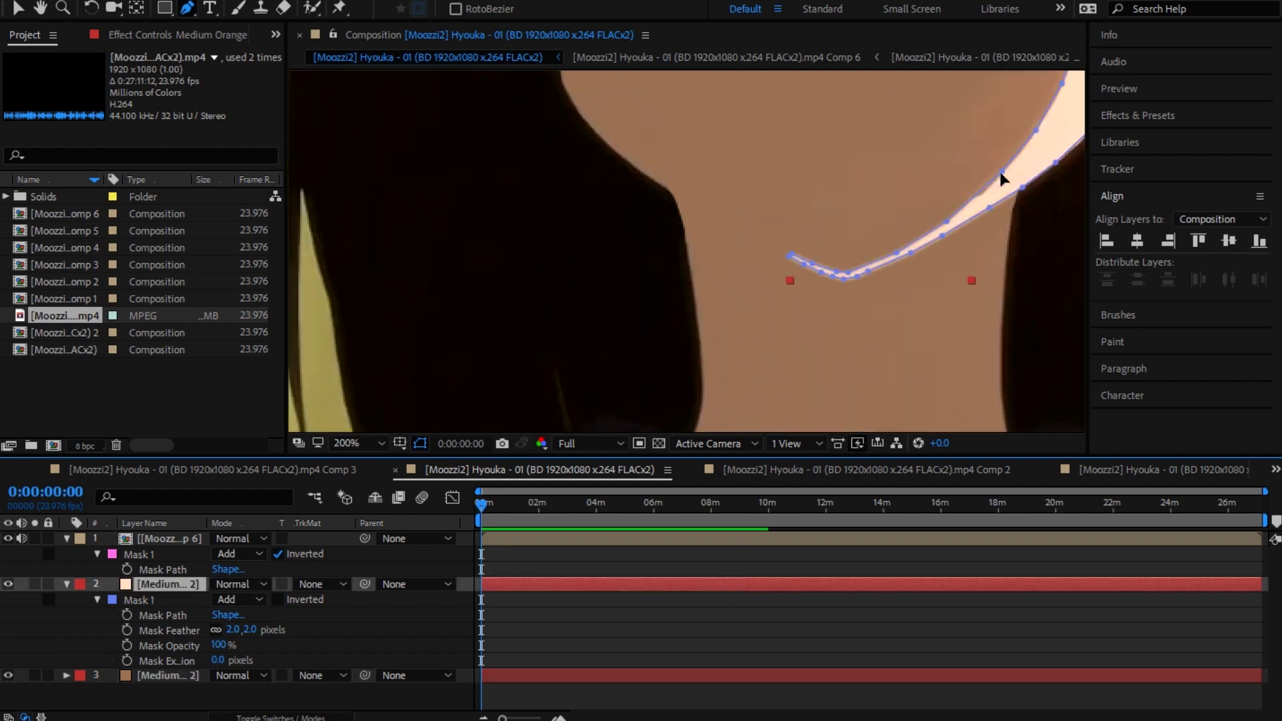
pyautogui.moveTo(1001, 177); pyautogui.dragTo(1001, 176)
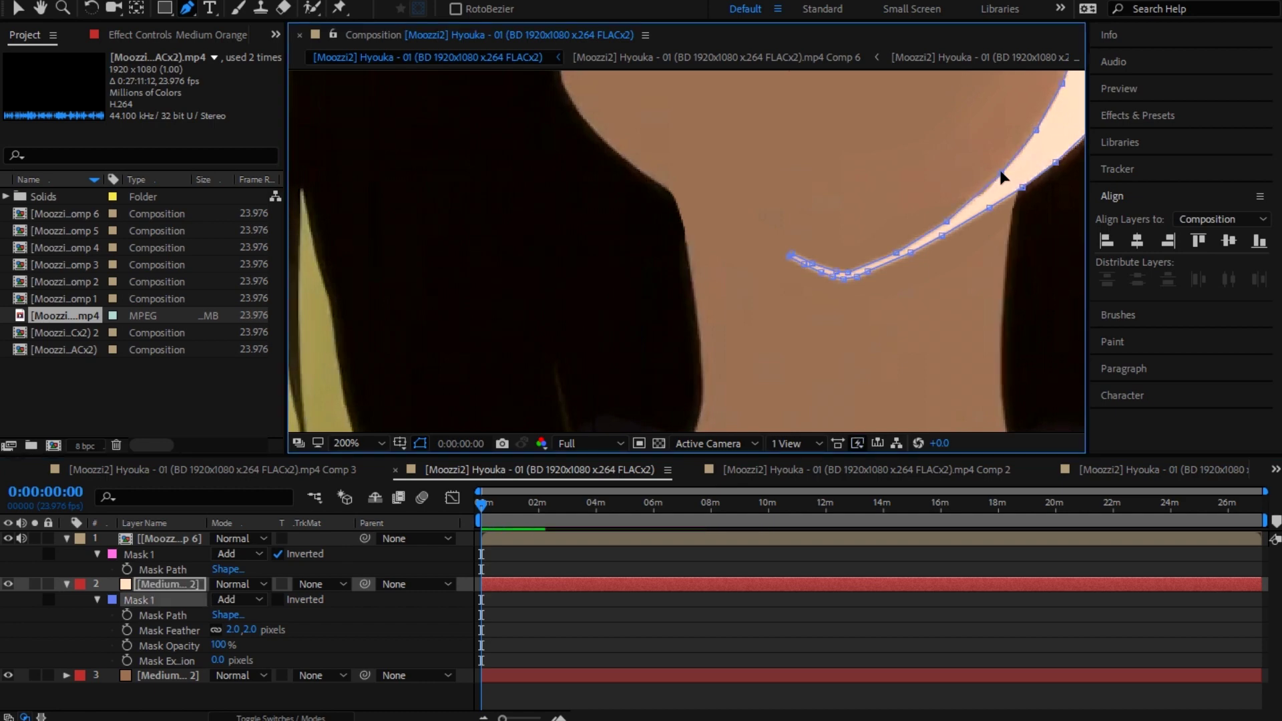
pyautogui.click(945, 594)
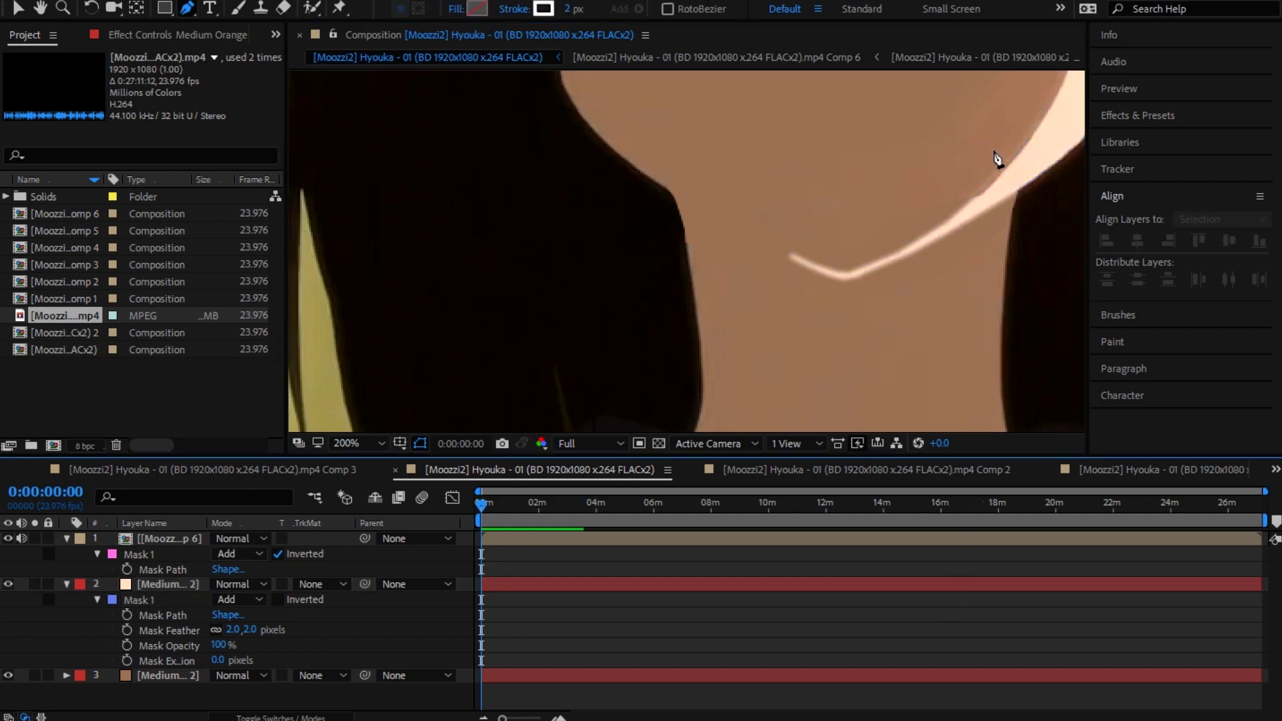
pyautogui.scroll(-2, 1001, 170)
# Step: Drag the neck mask's upper-right vertices up along the bright edge
pyautogui.click(523, 579)
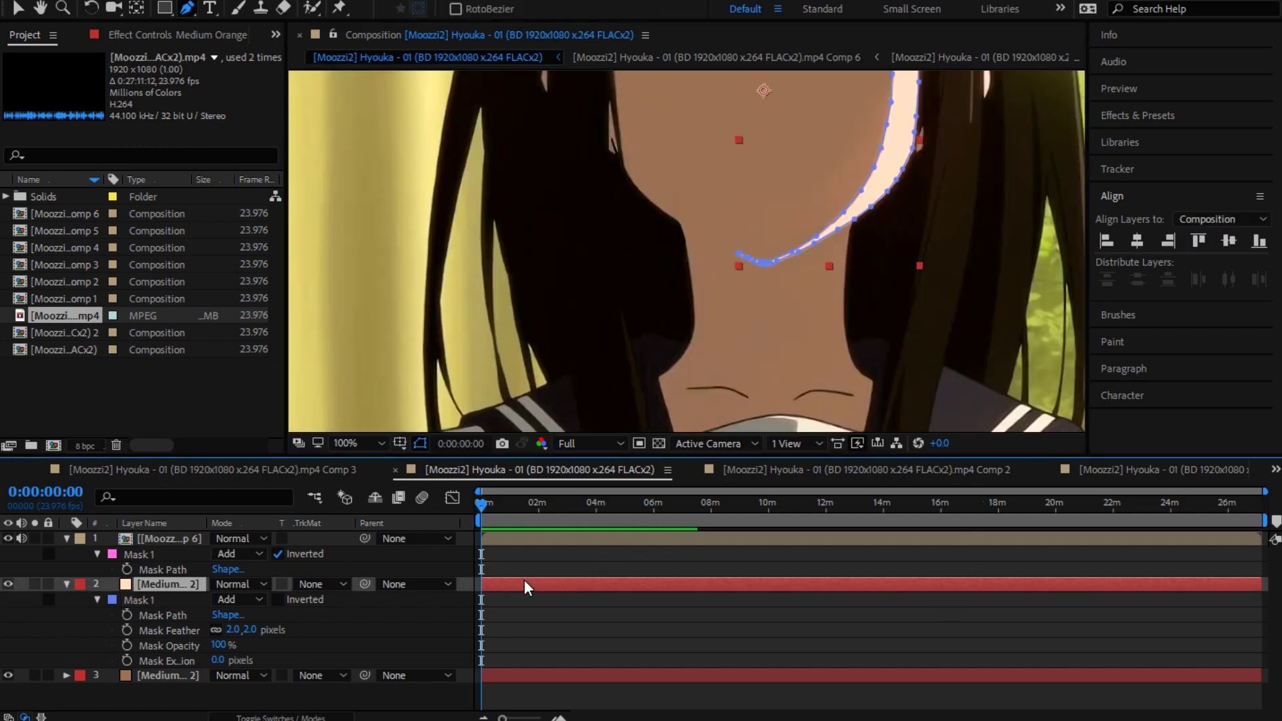
pyautogui.click(565, 536)
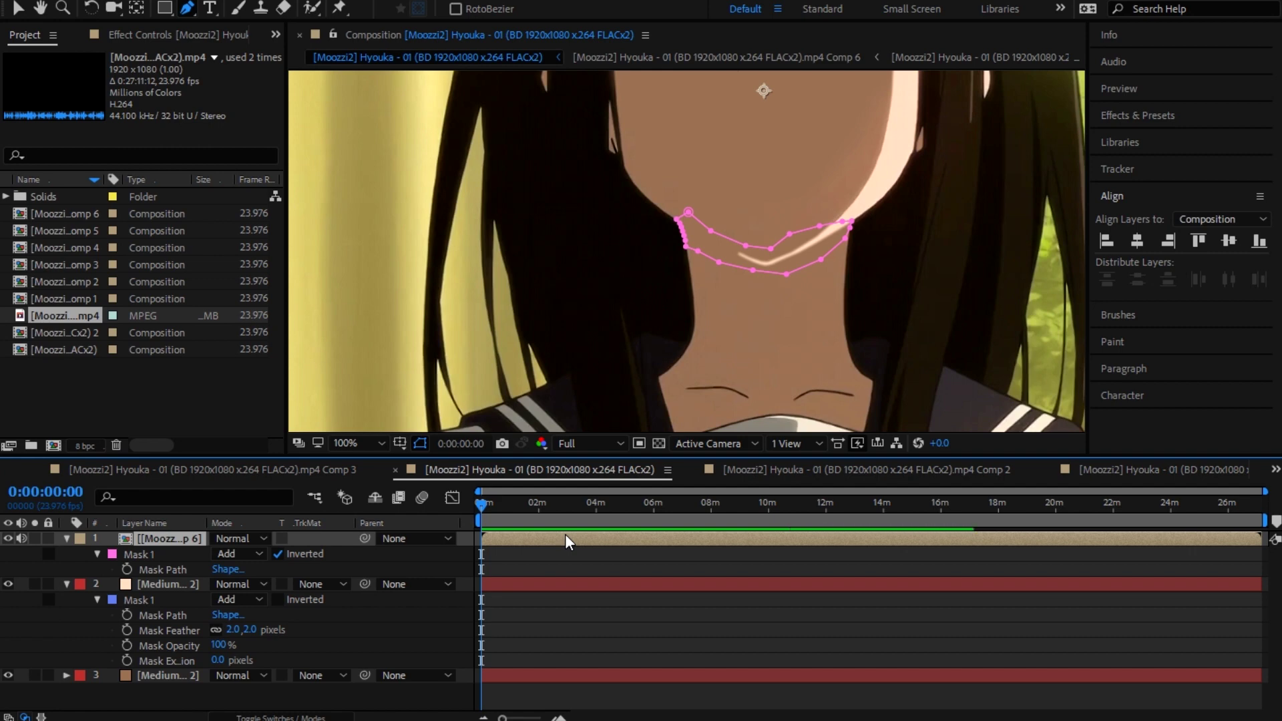
pyautogui.click(652, 559)
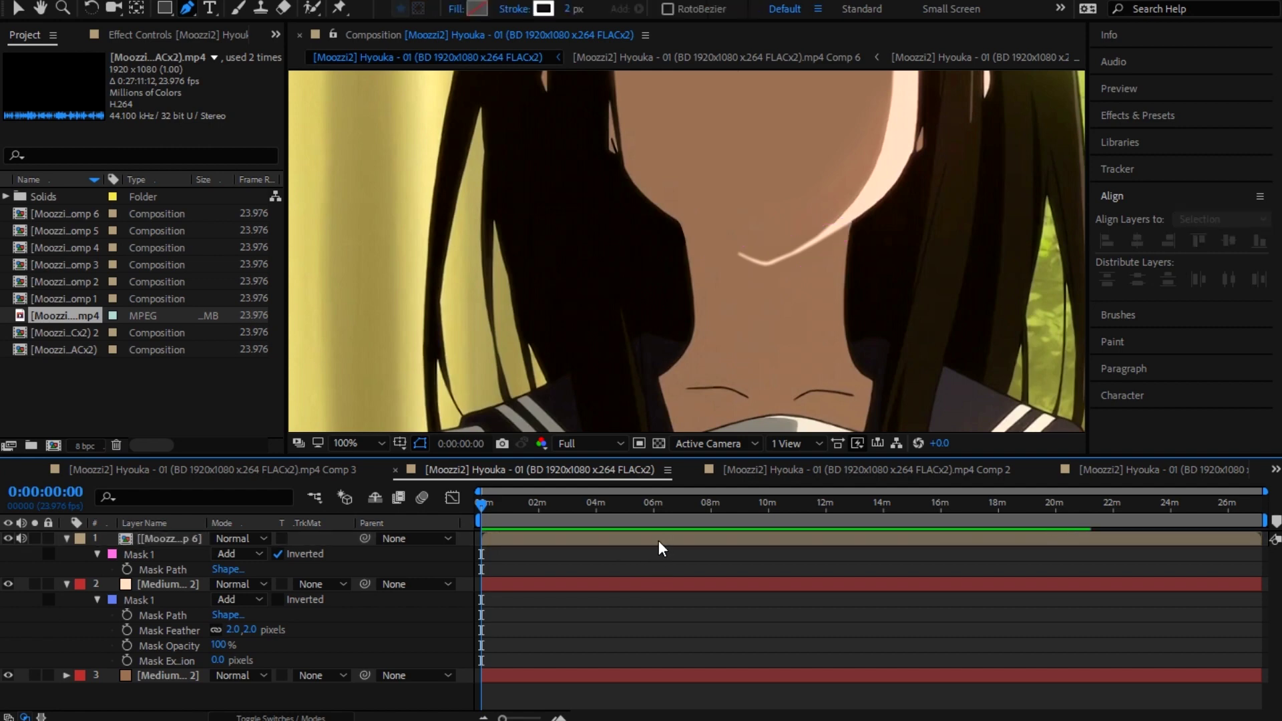
pyautogui.click(628, 539)
pyautogui.press('.')
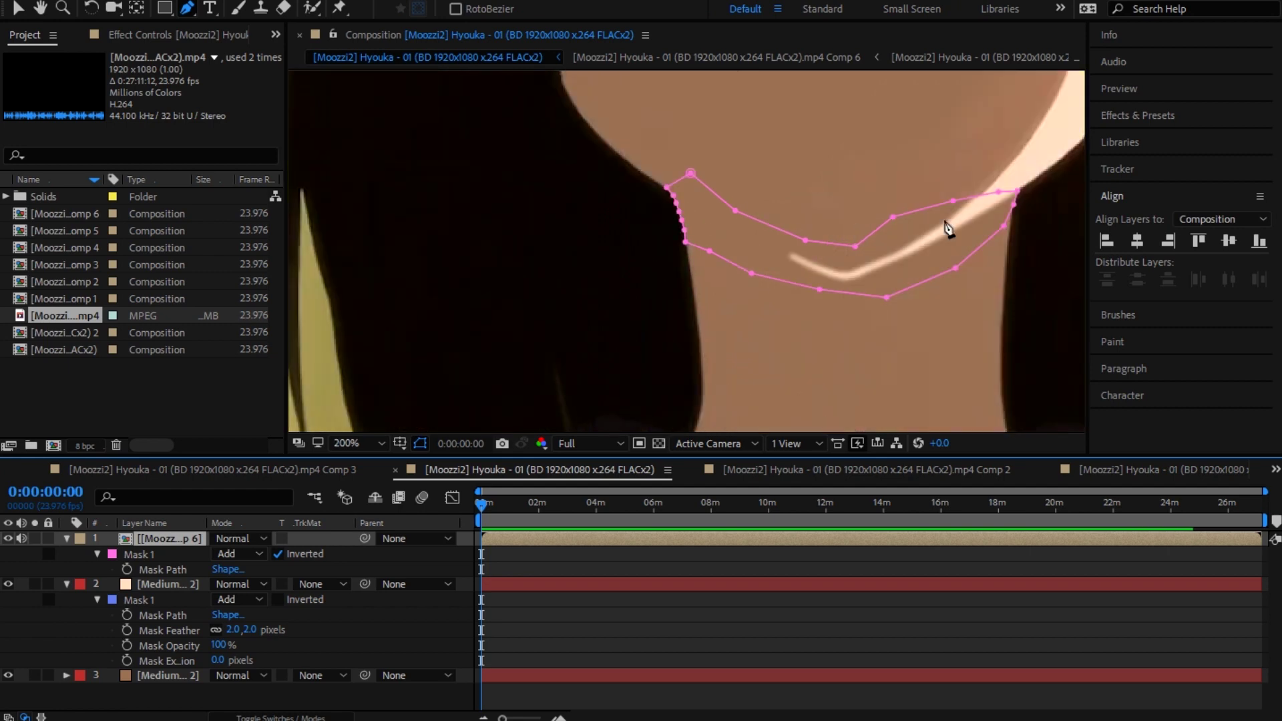
pyautogui.click(986, 198)
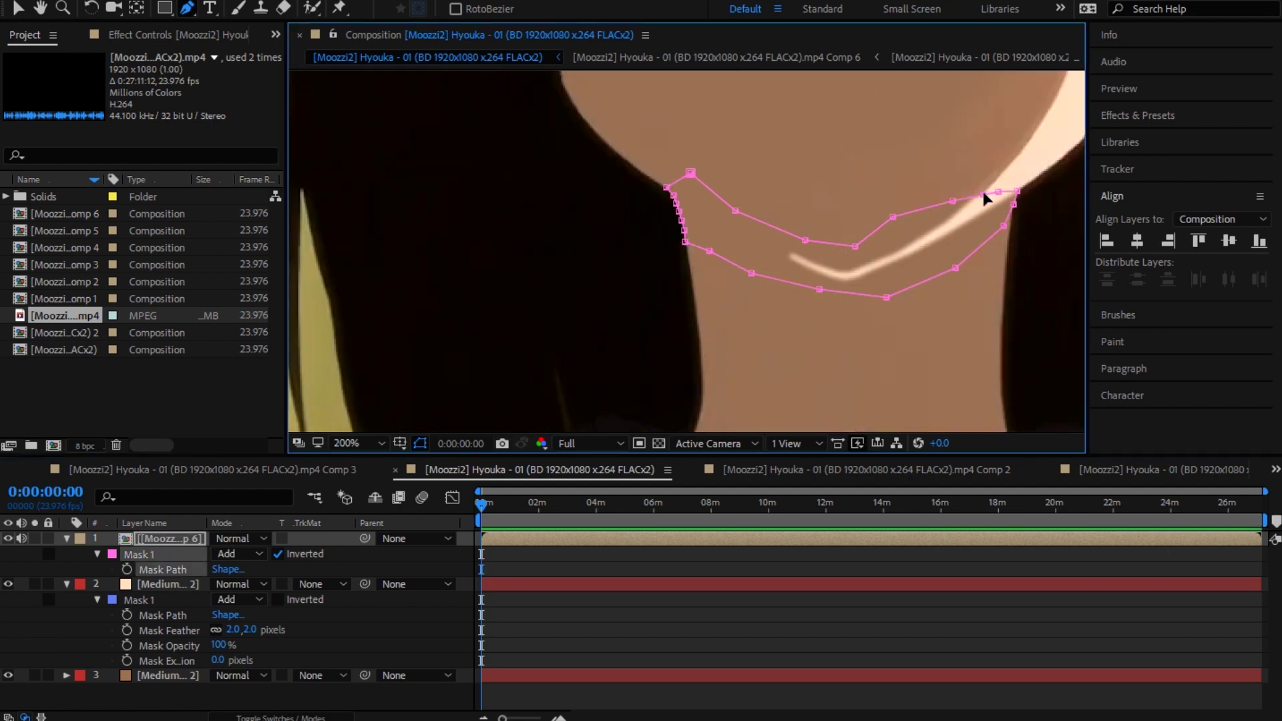
pyautogui.moveTo(984, 190); pyautogui.dragTo(1010, 143)
pyautogui.moveTo(1007, 194); pyautogui.dragTo(1049, 111)
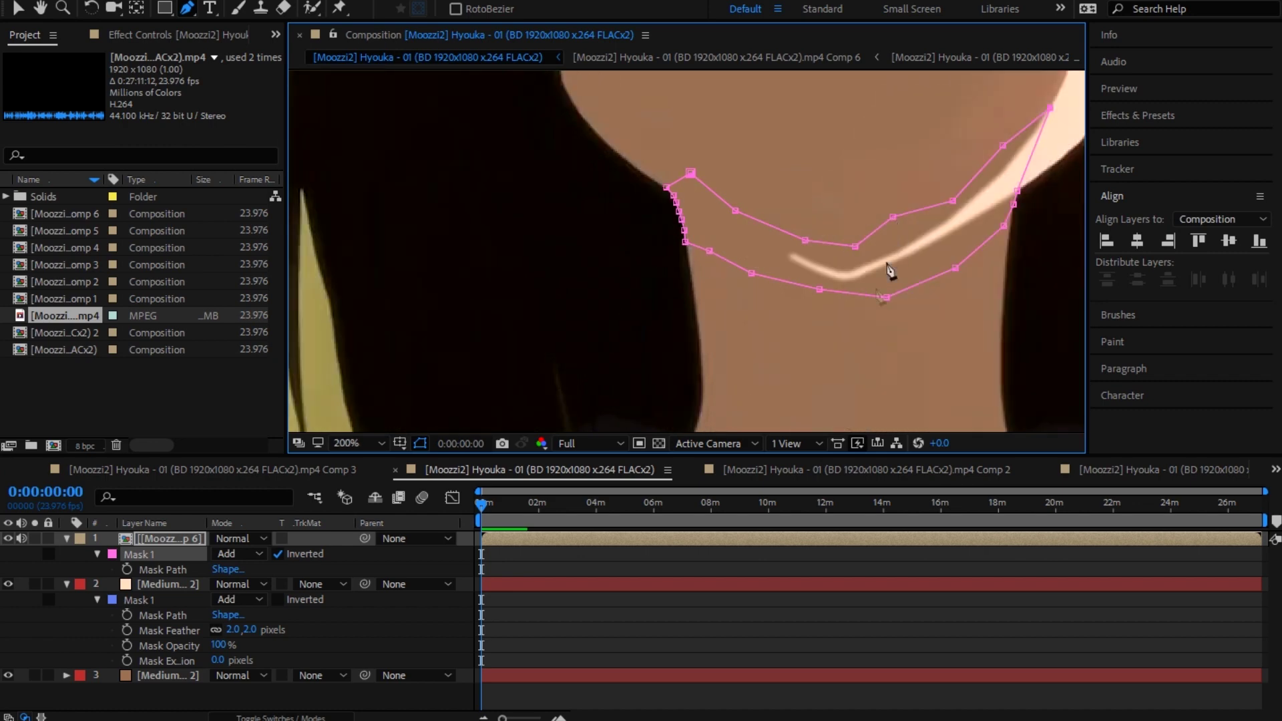
pyautogui.scroll(-4, 890, 271)
pyautogui.click(783, 552)
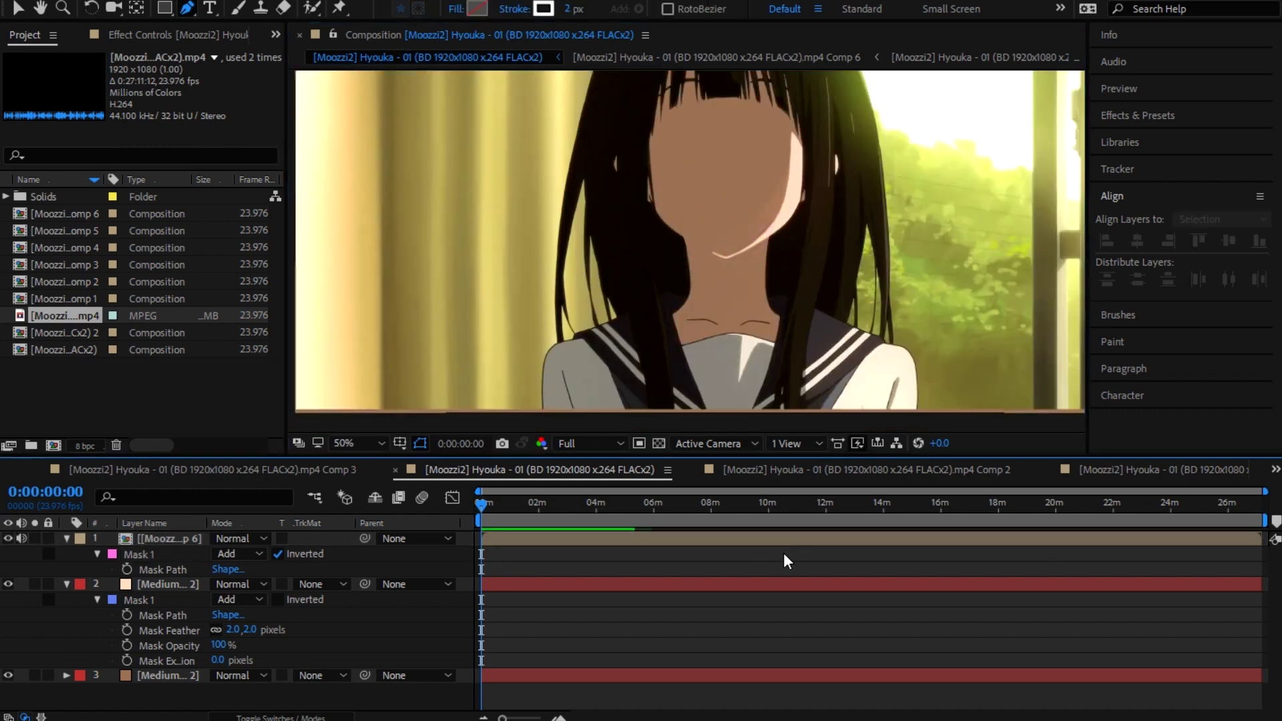
pyautogui.scroll(-4, 737, 300)
pyautogui.scroll(2, 738, 300)
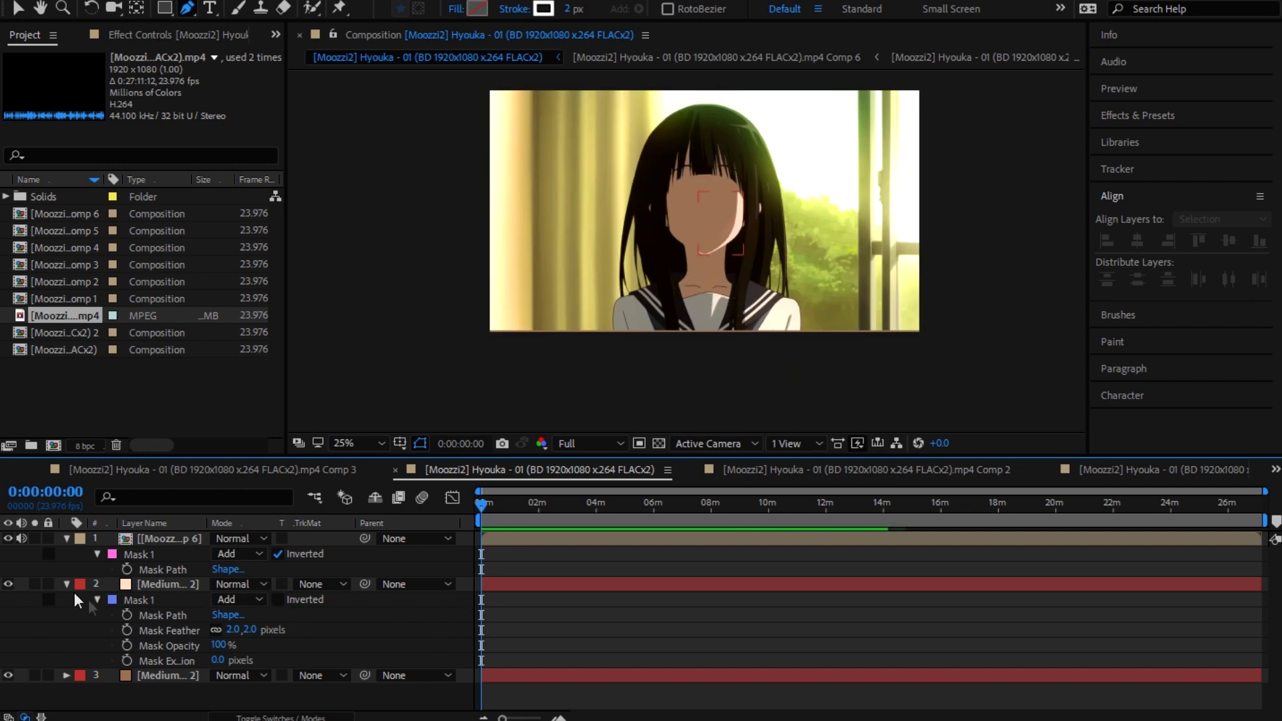
# Step: Set the skin mask's feather to 3 pixels and fit the frame in the viewer
pyautogui.click(233, 630)
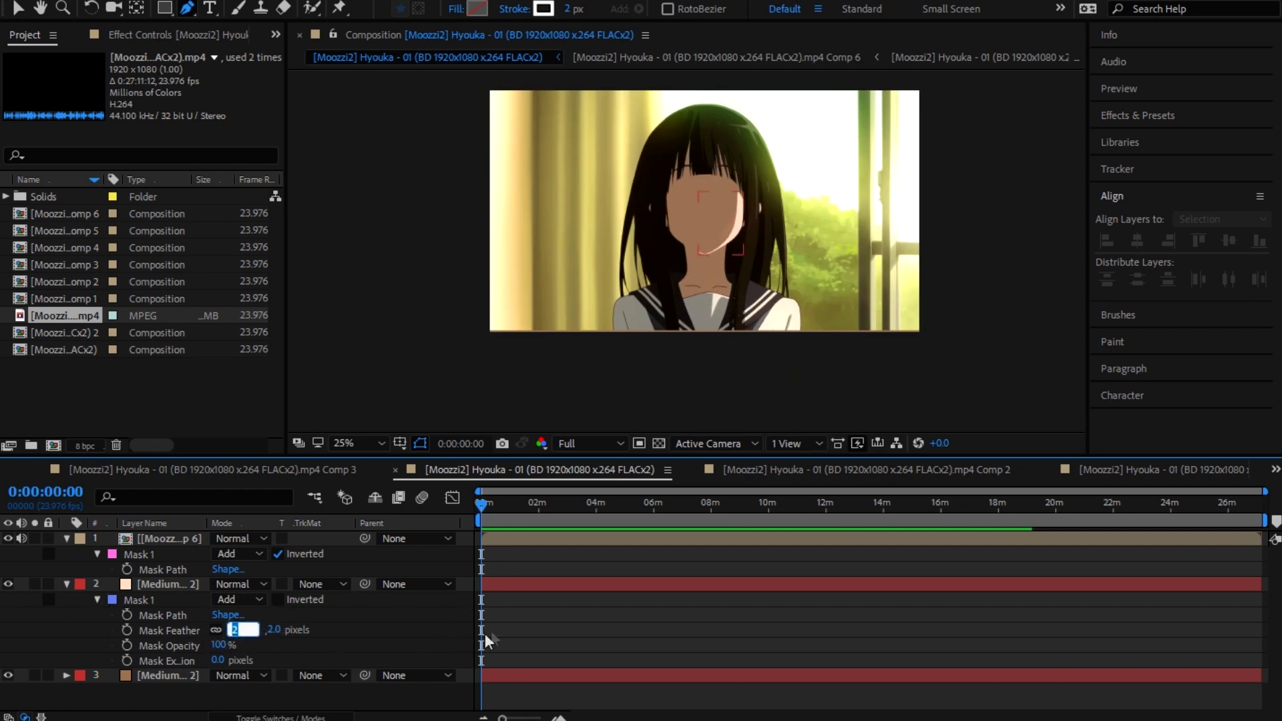
pyautogui.write('3')
pyautogui.press('Return')
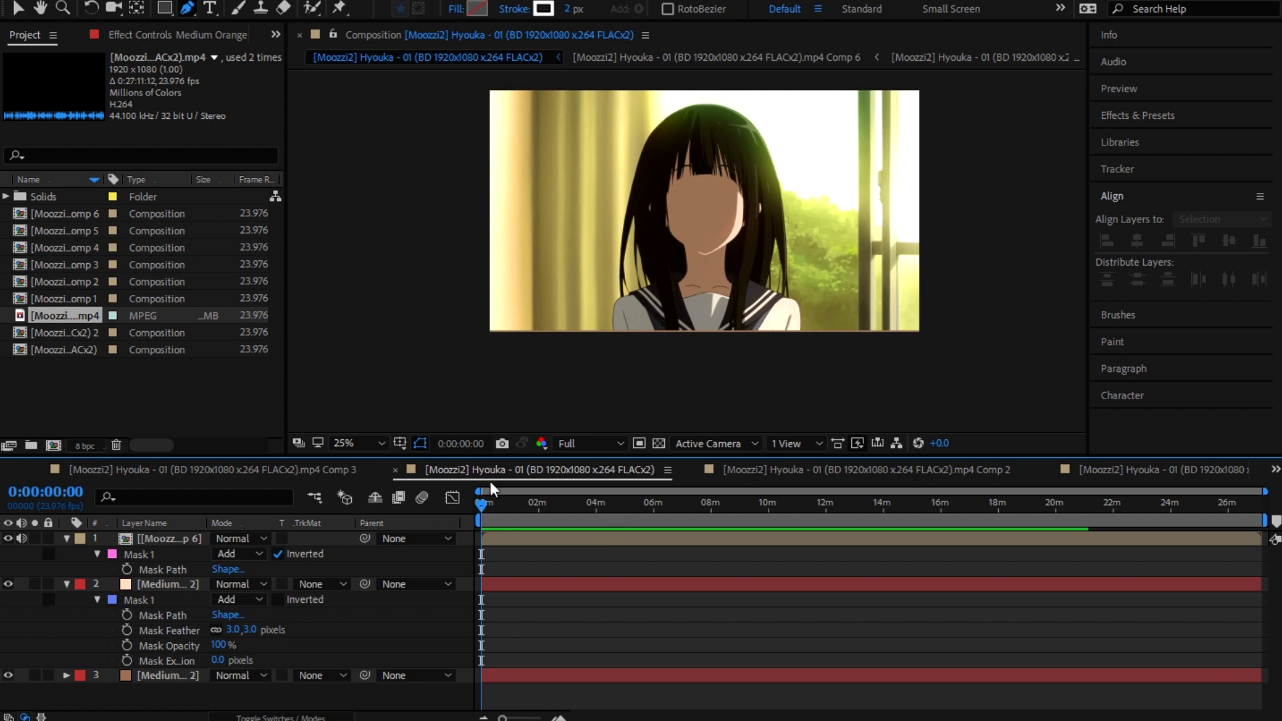
pyautogui.click(376, 443)
pyautogui.click(391, 119)
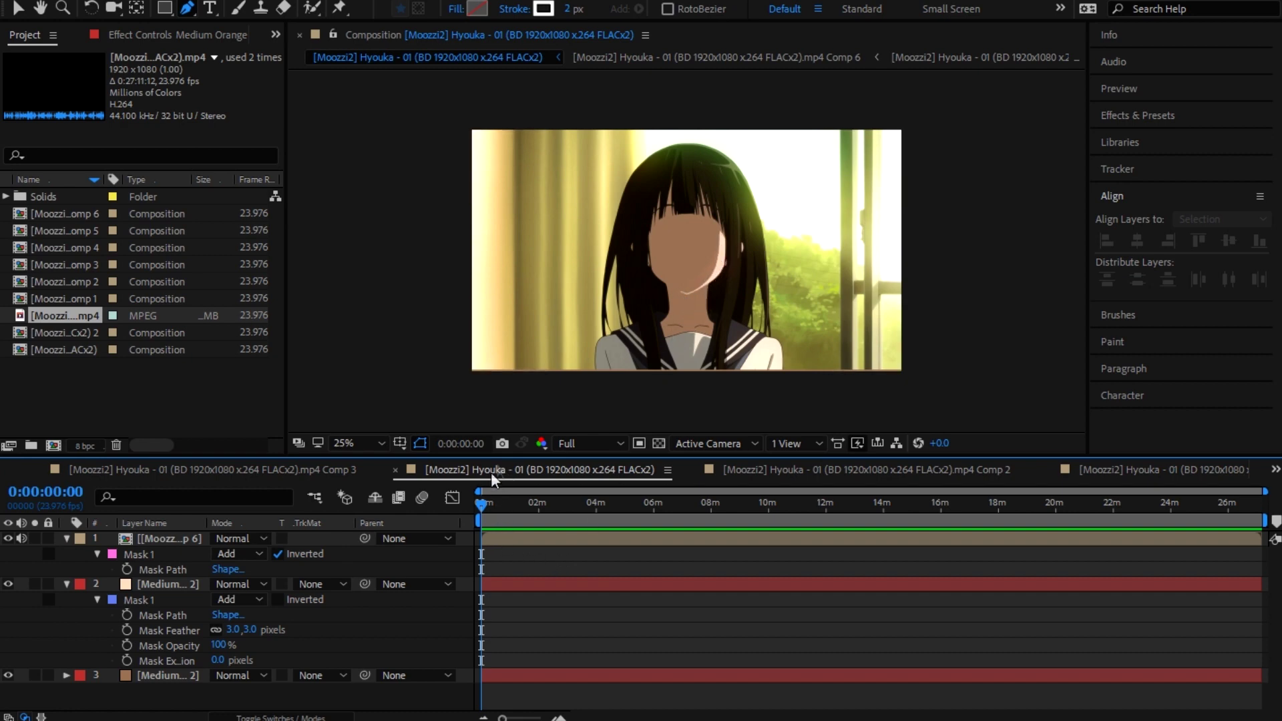
pyautogui.click(377, 444)
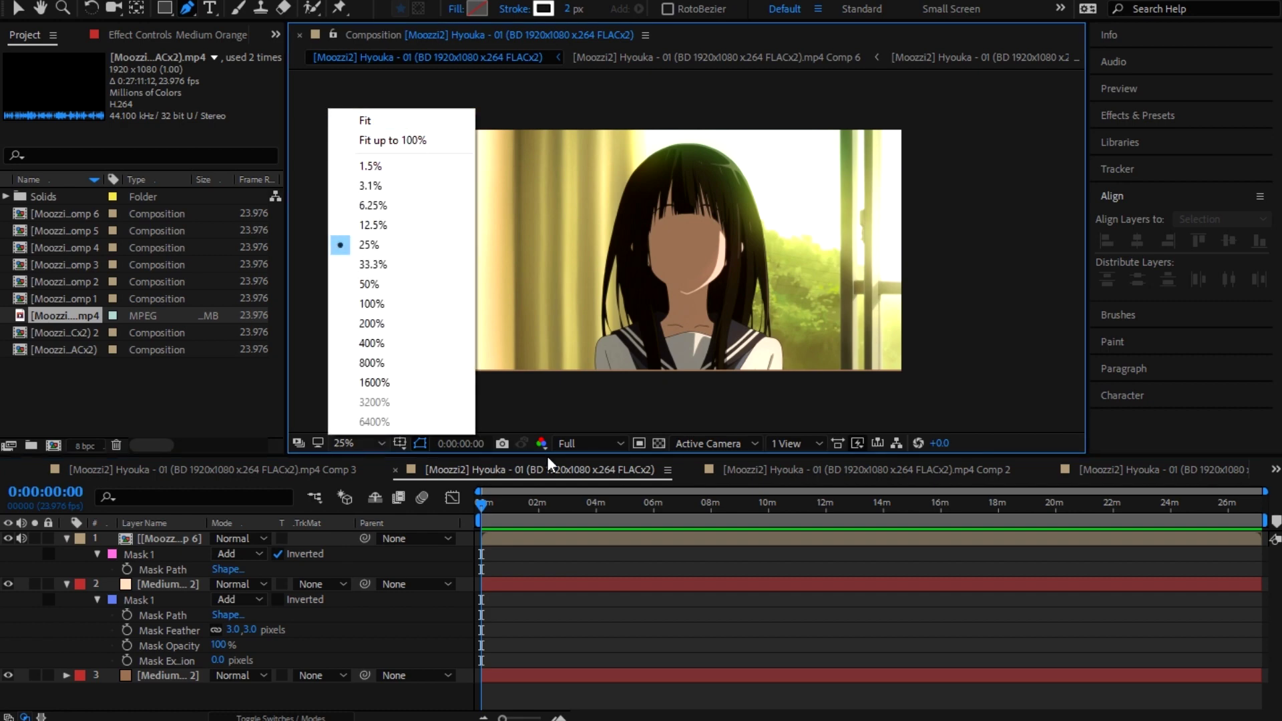
pyautogui.click(482, 499)
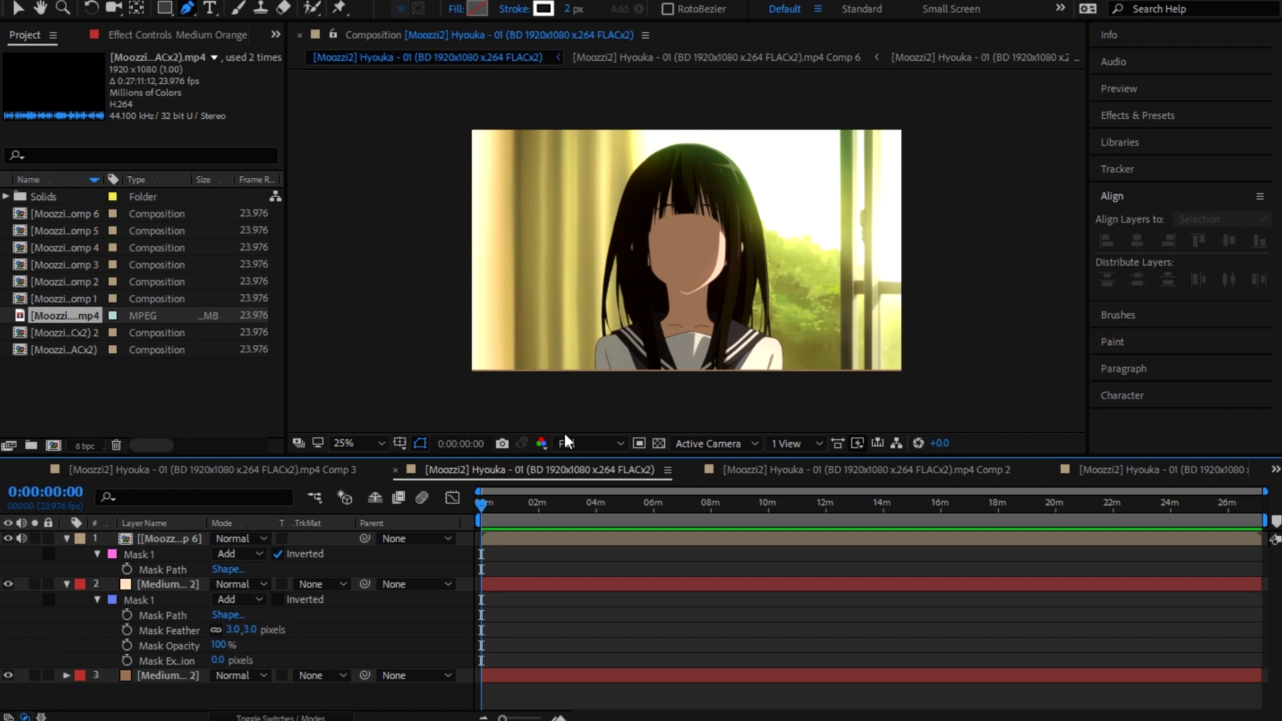
pyautogui.click(362, 447)
pyautogui.click(384, 115)
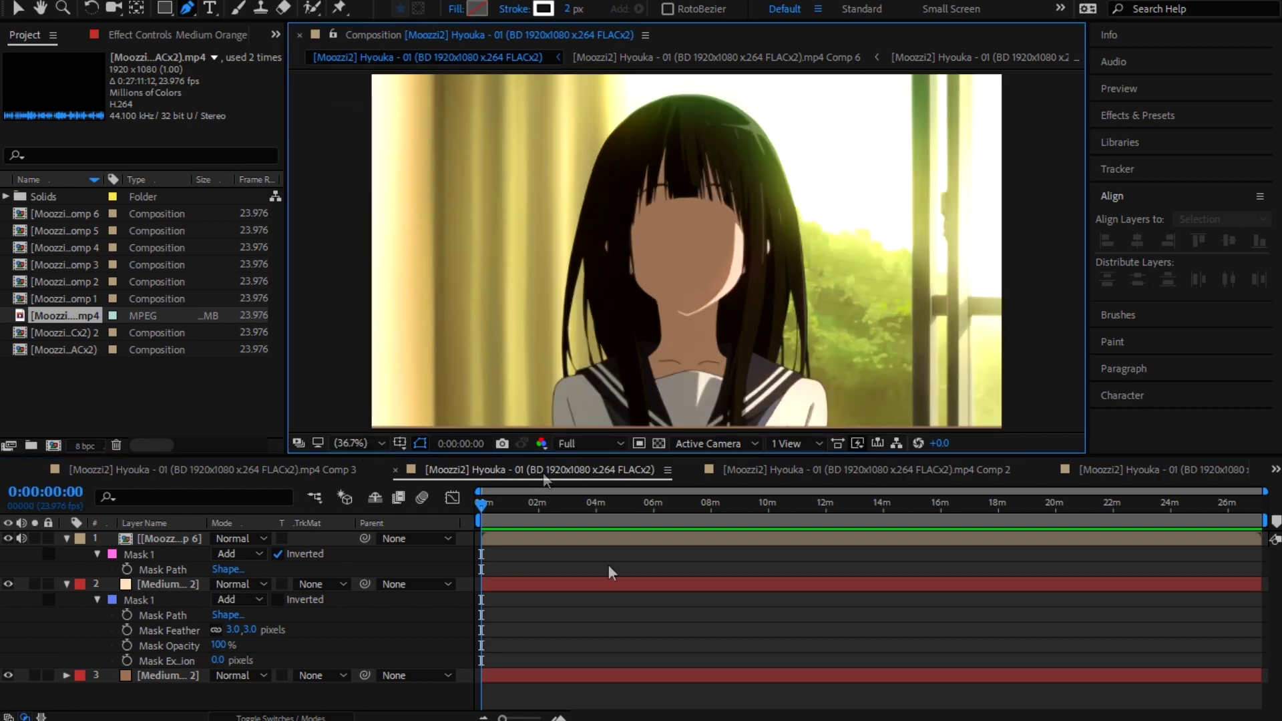